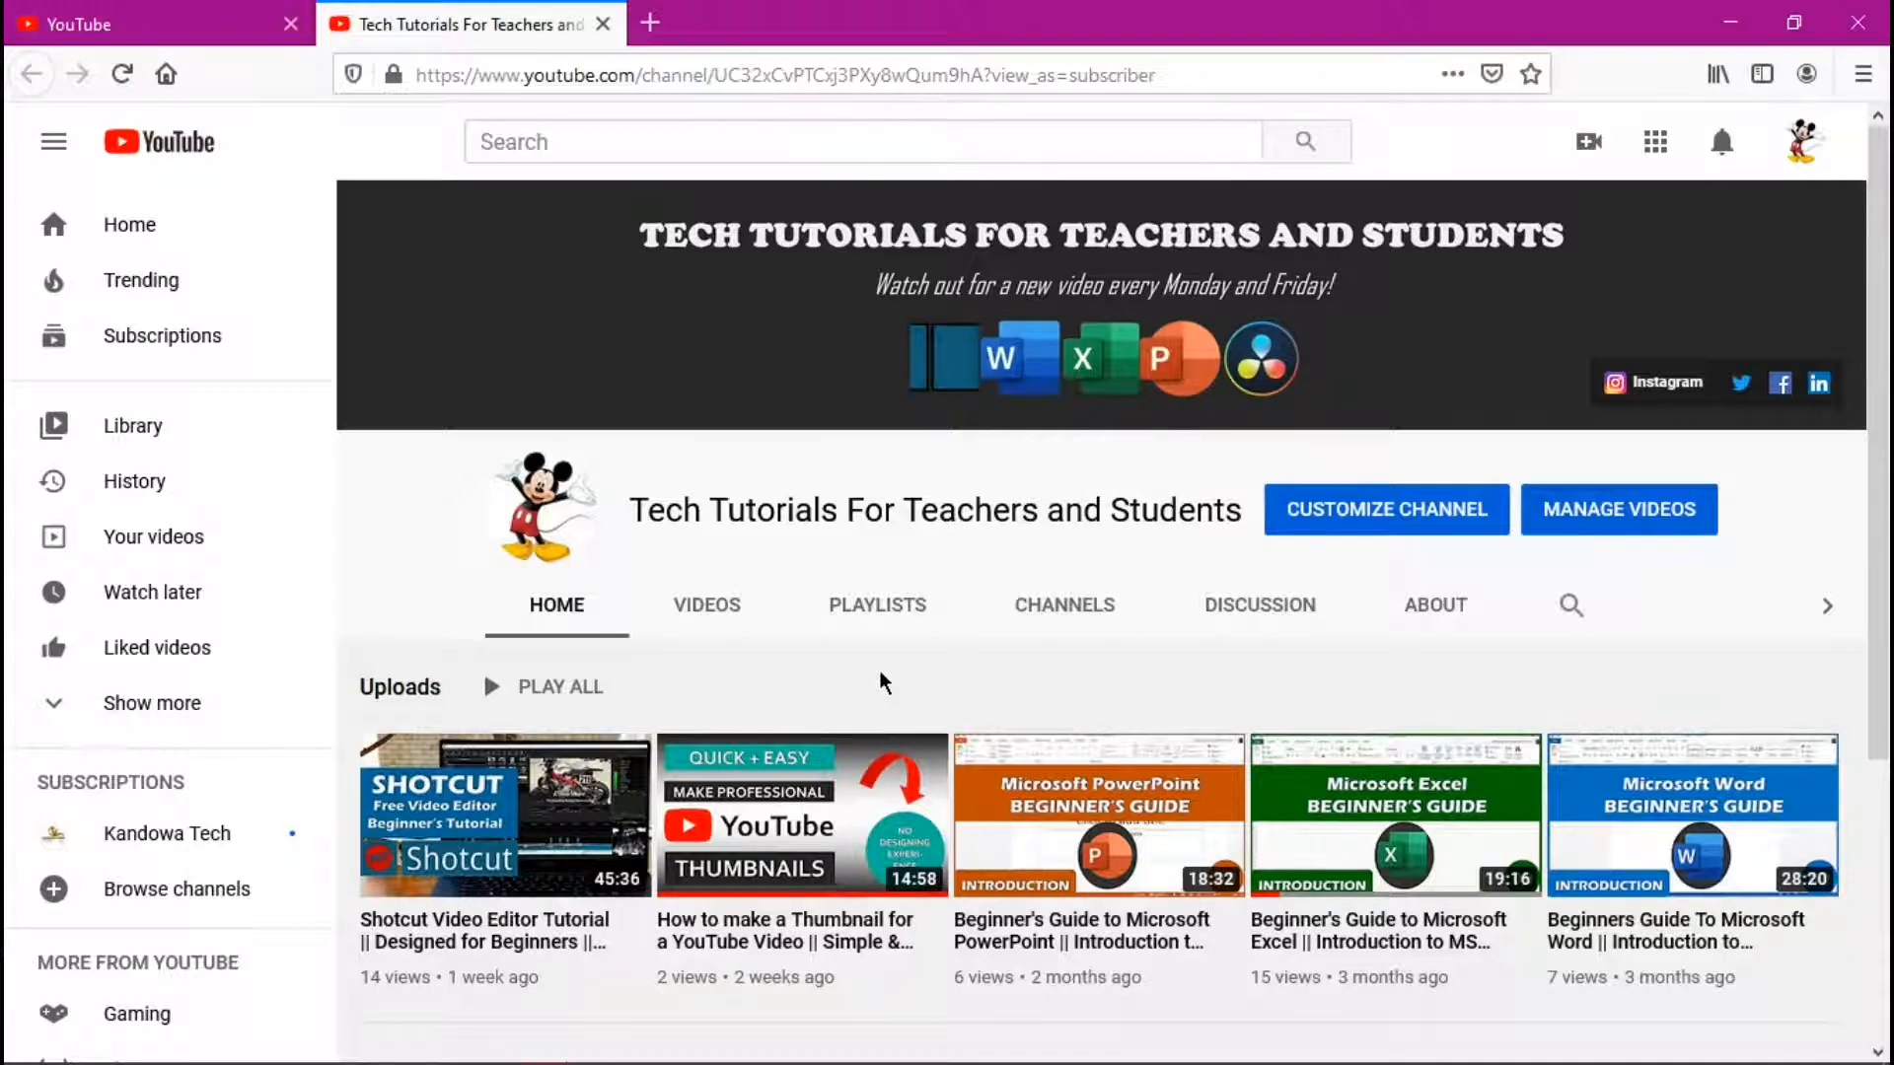
scroll(881, 681, "down", 1)
mouse_move(884, 818)
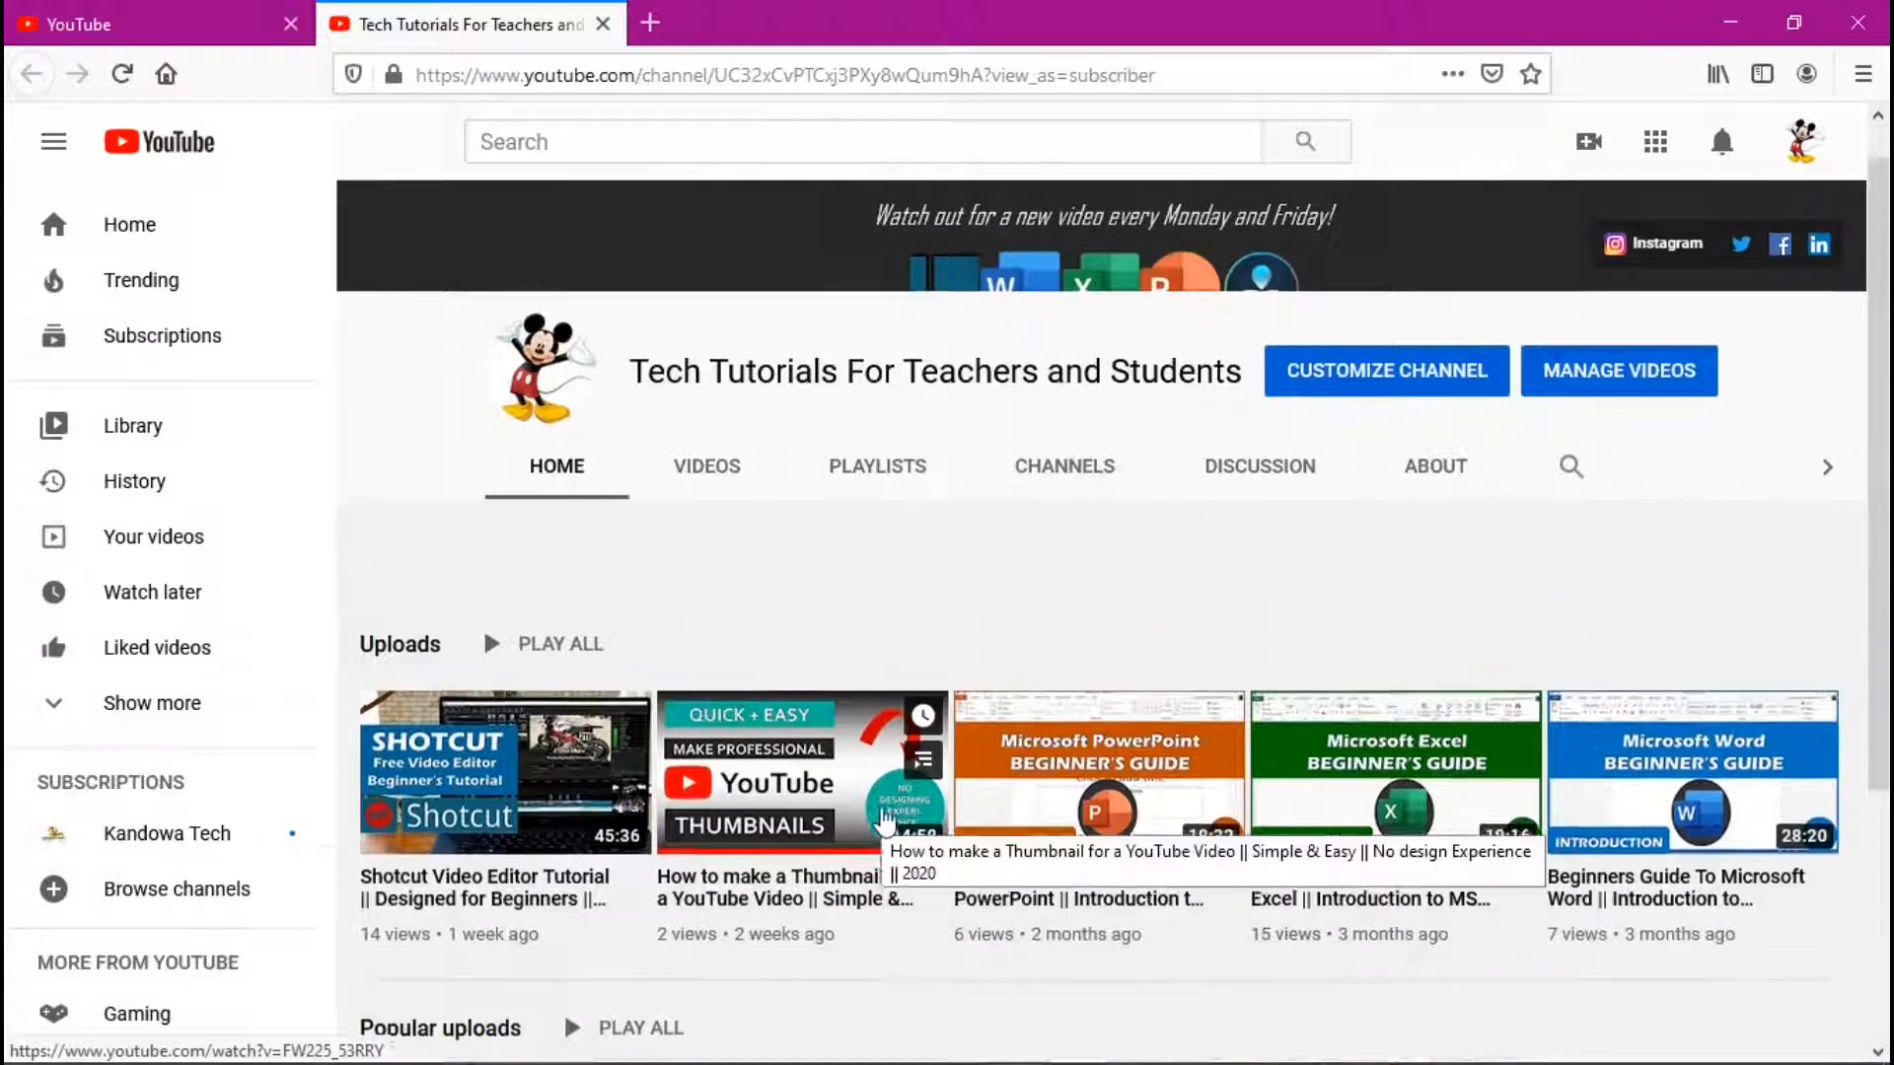
scroll(885, 819, "up", 1)
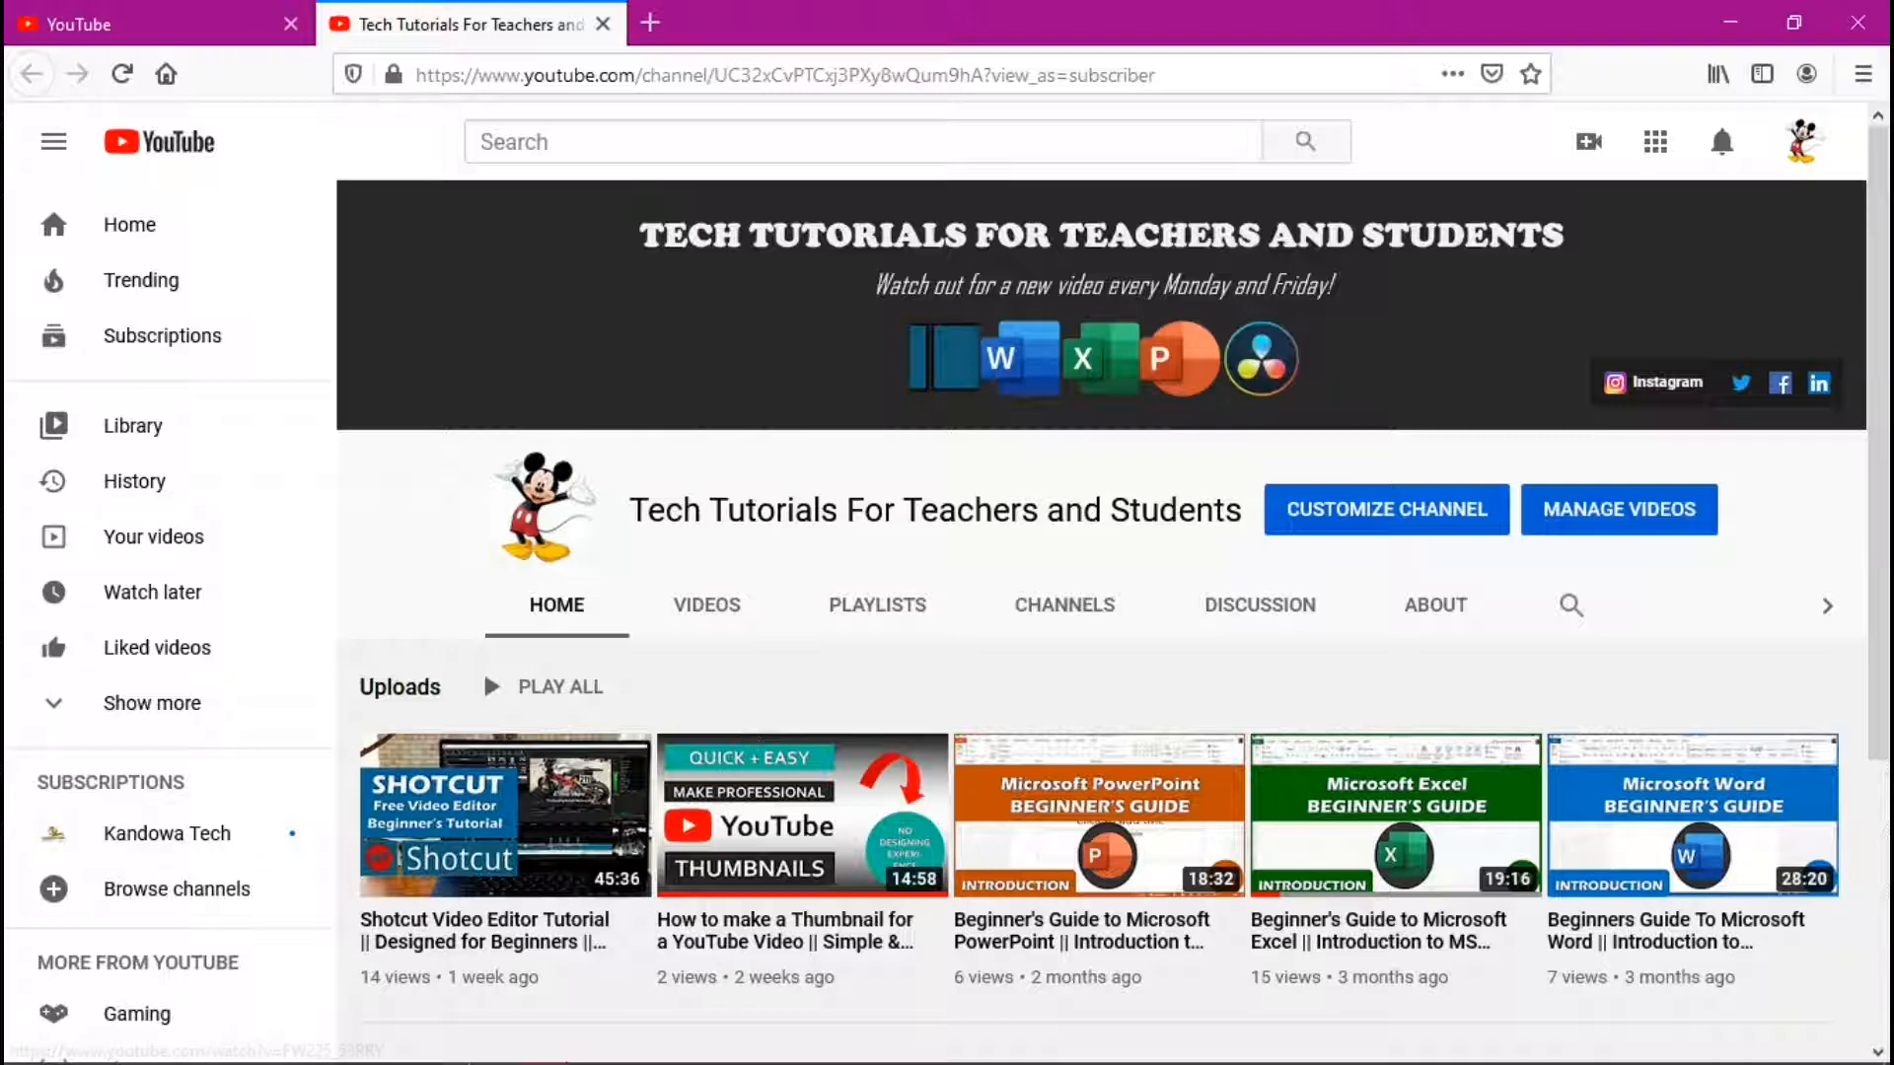
Step: Create a Microsoft Publisher document named watermark in the Tech Tutorials for teachers and Students folder and open it
mouse_move(161, 1061)
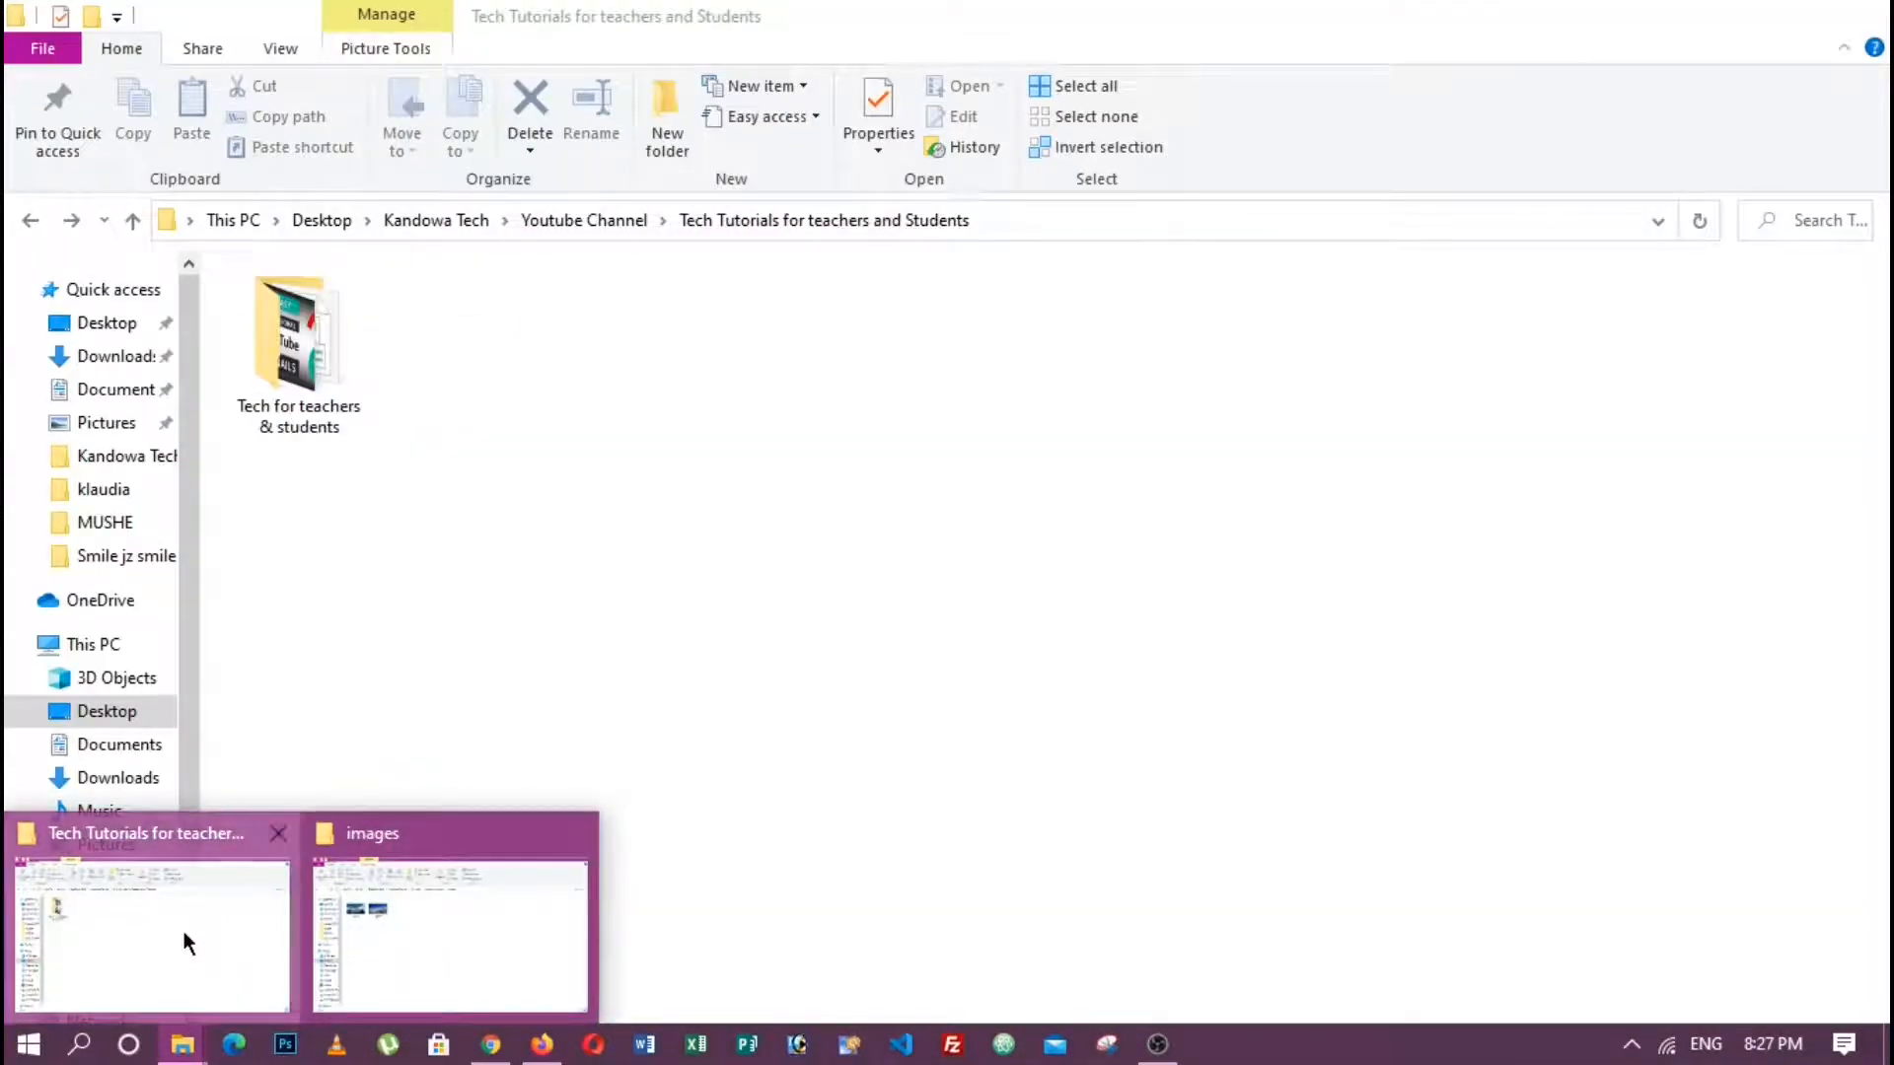
left_click(184, 931)
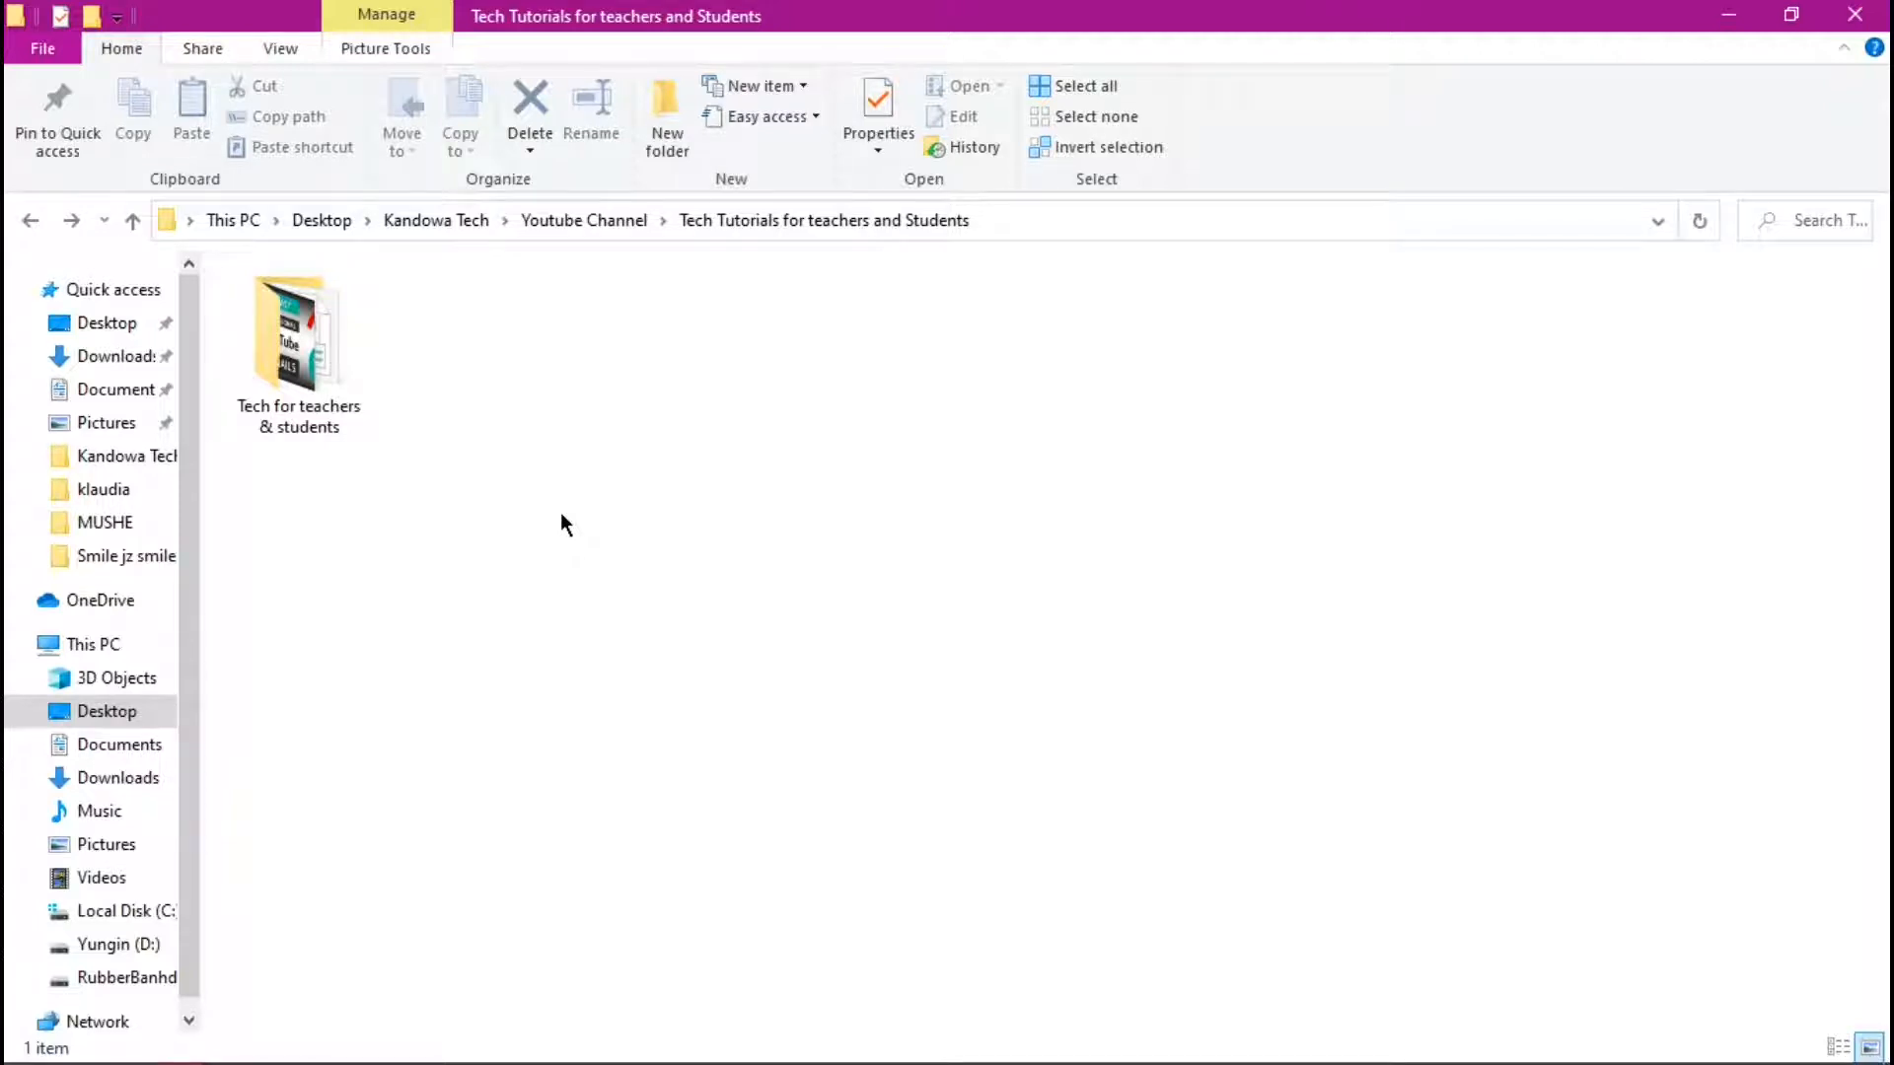
right_click(561, 513)
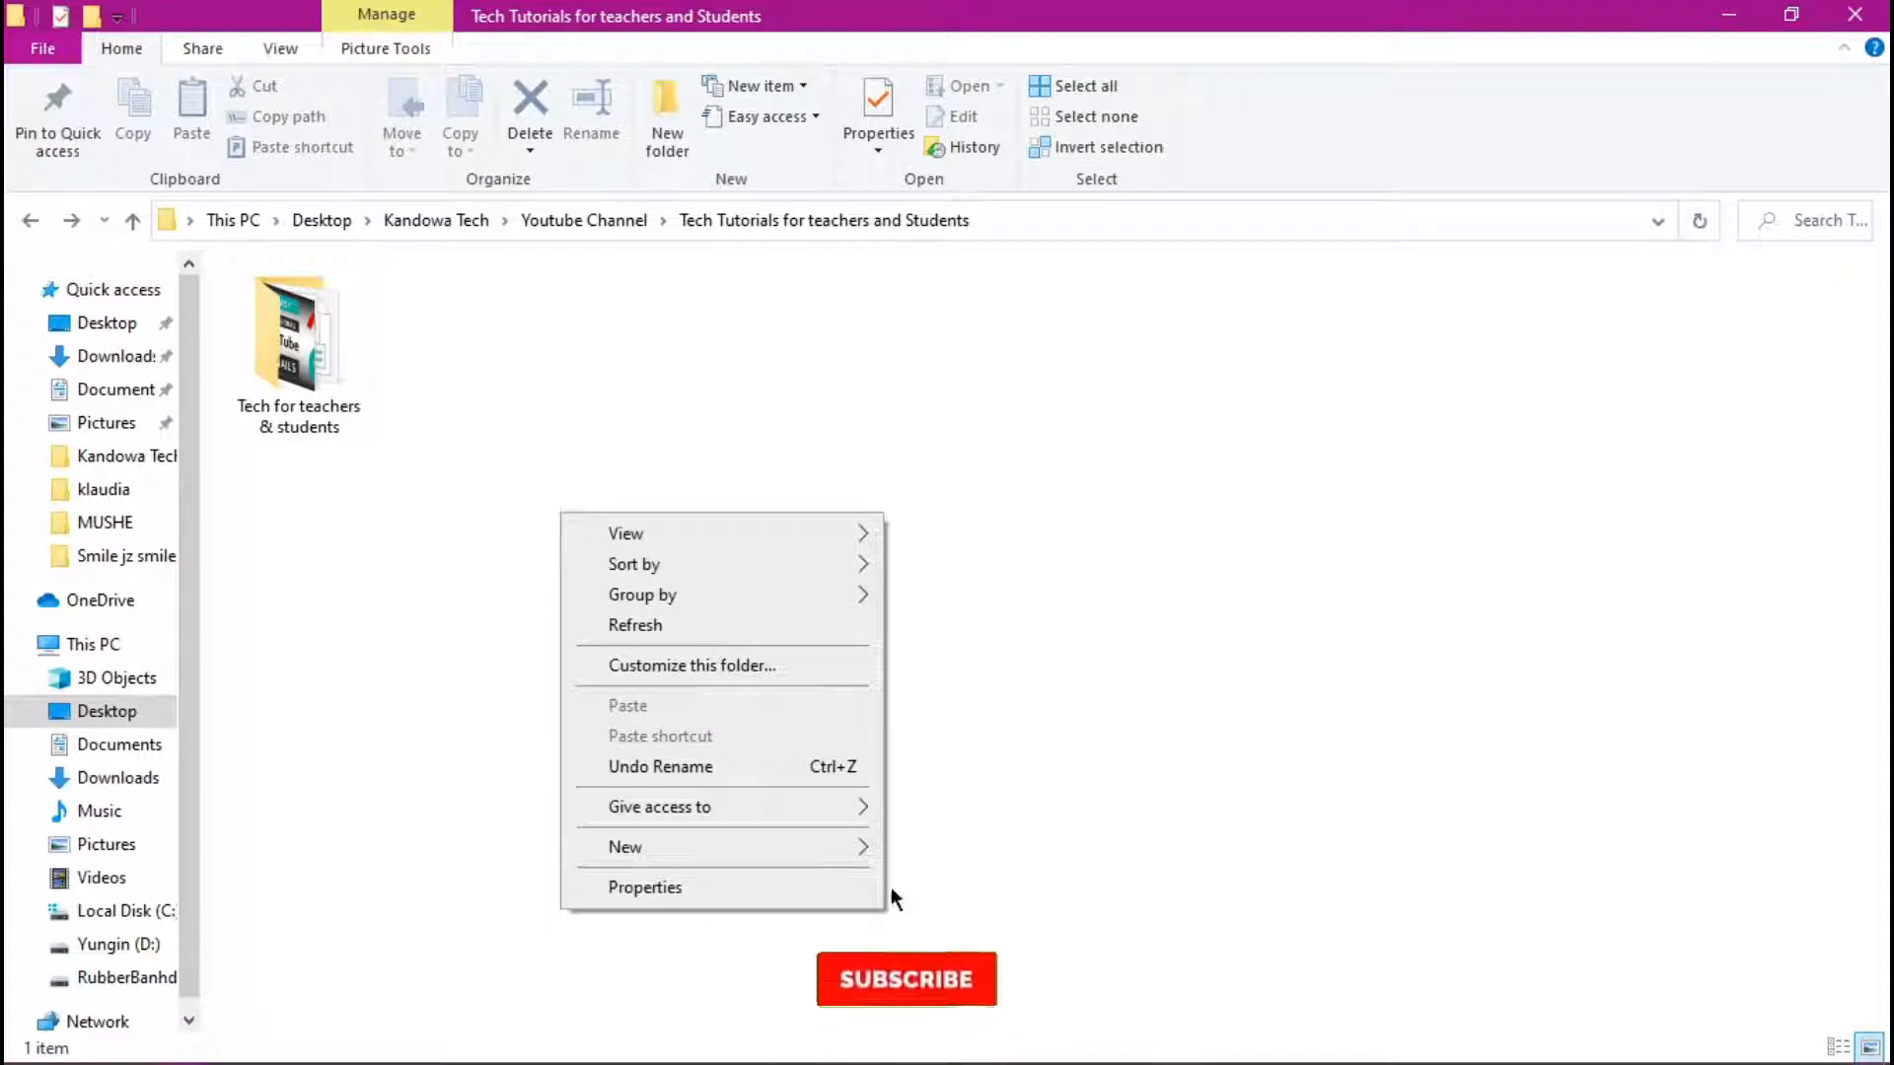
mouse_move(835, 844)
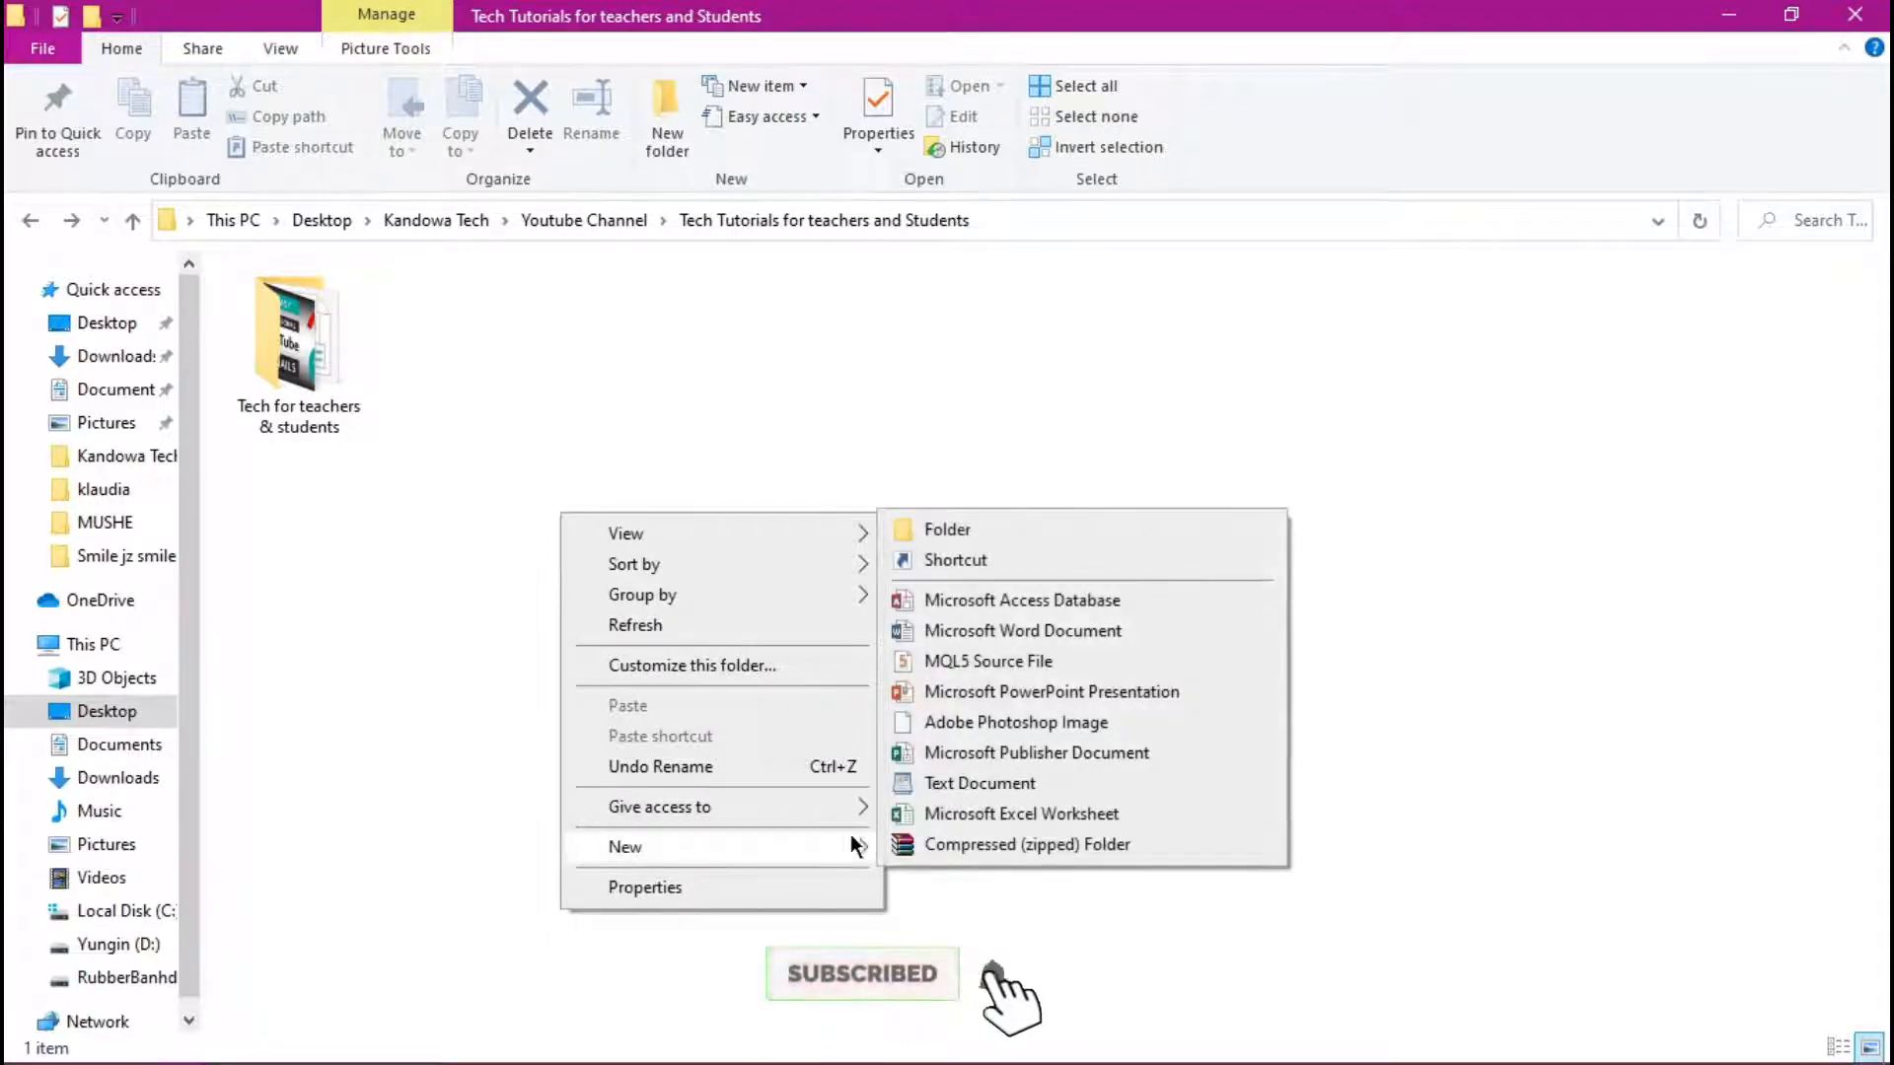
left_click(987, 751)
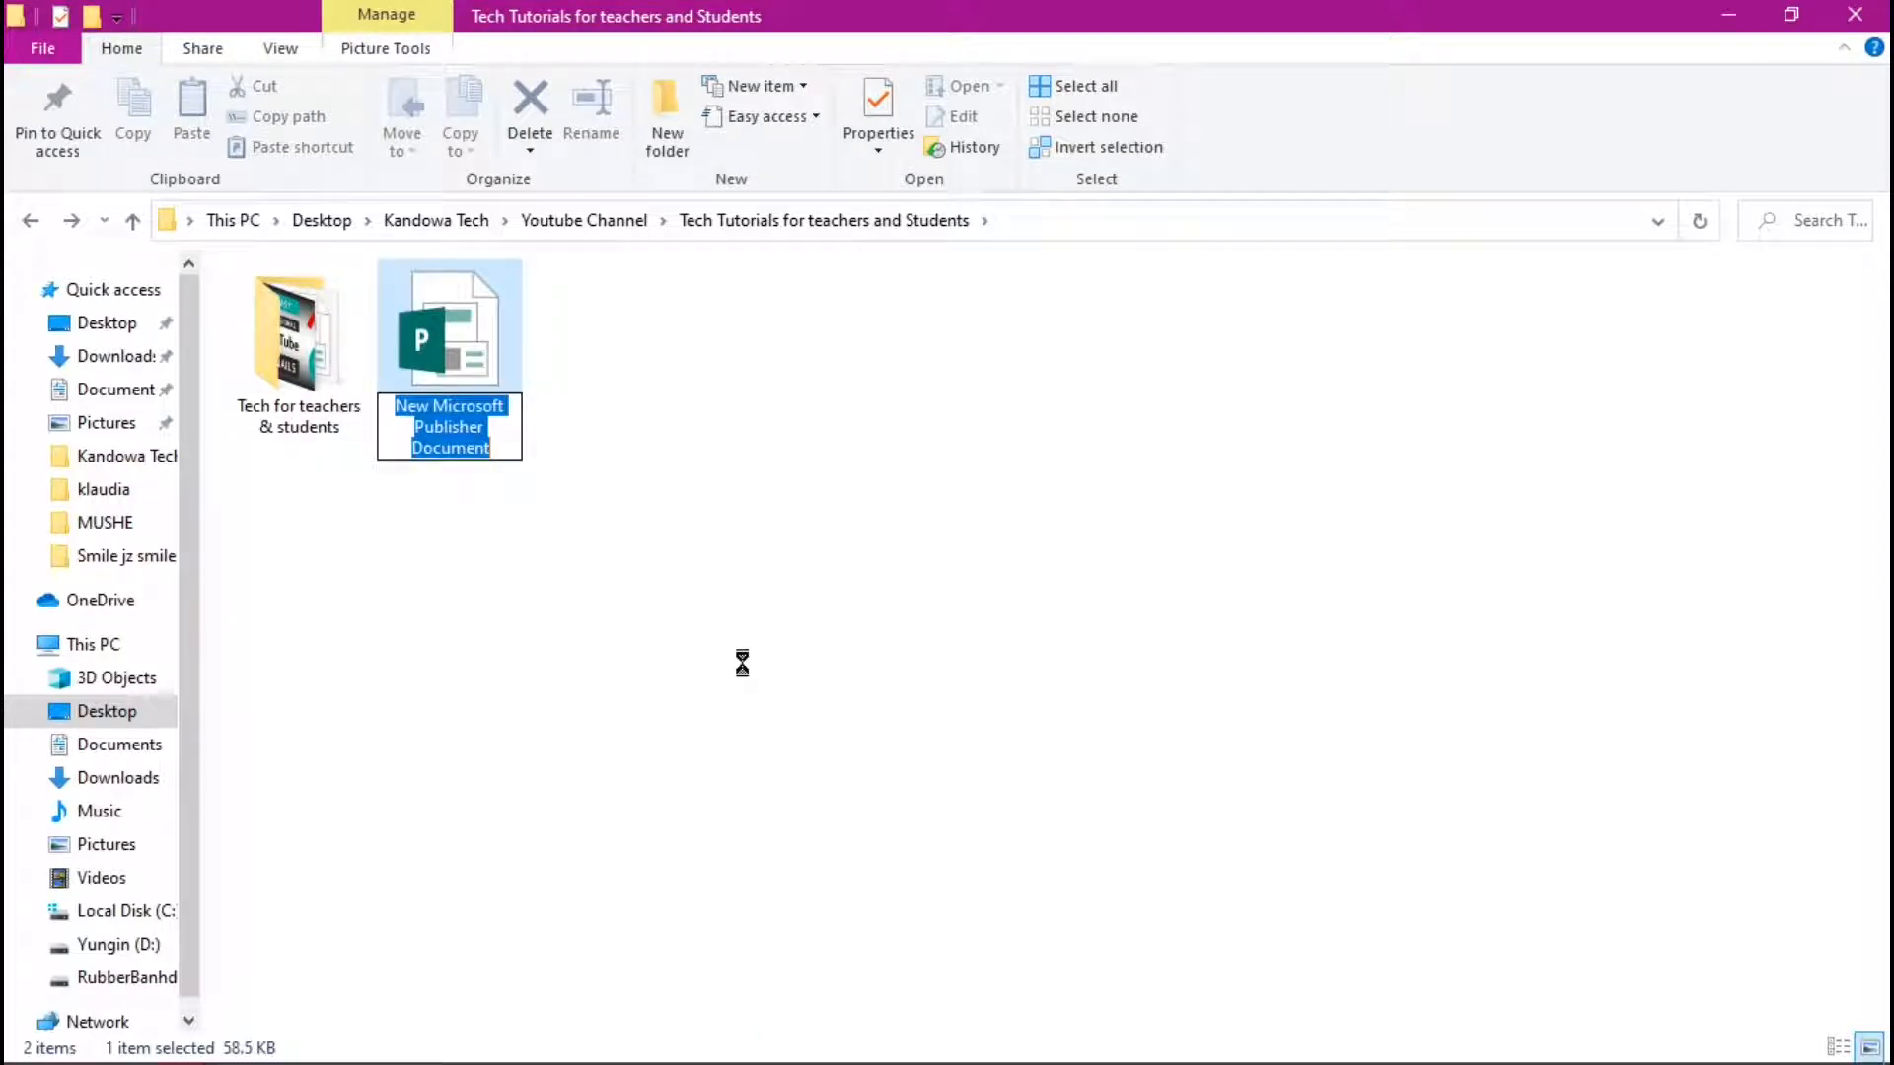
type("watermark")
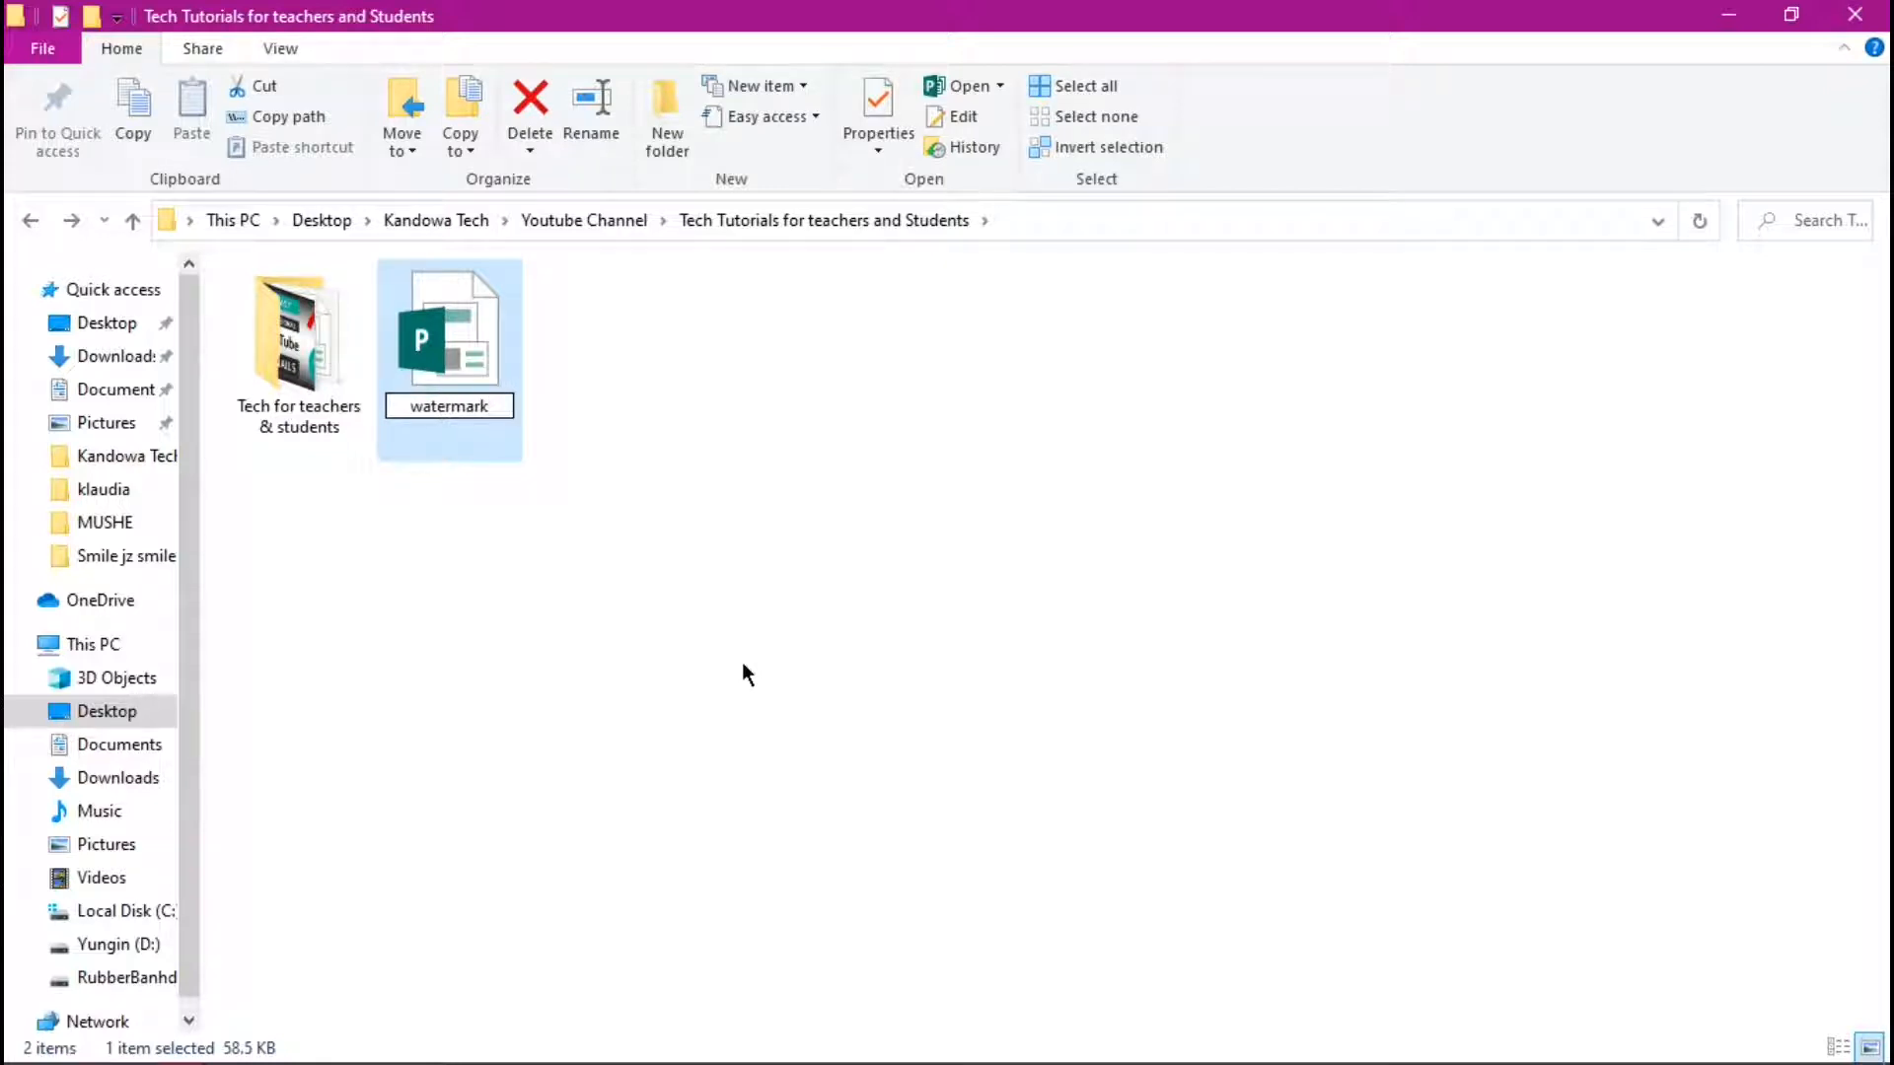
key("Return")
left_click(569, 530)
double_click(454, 317)
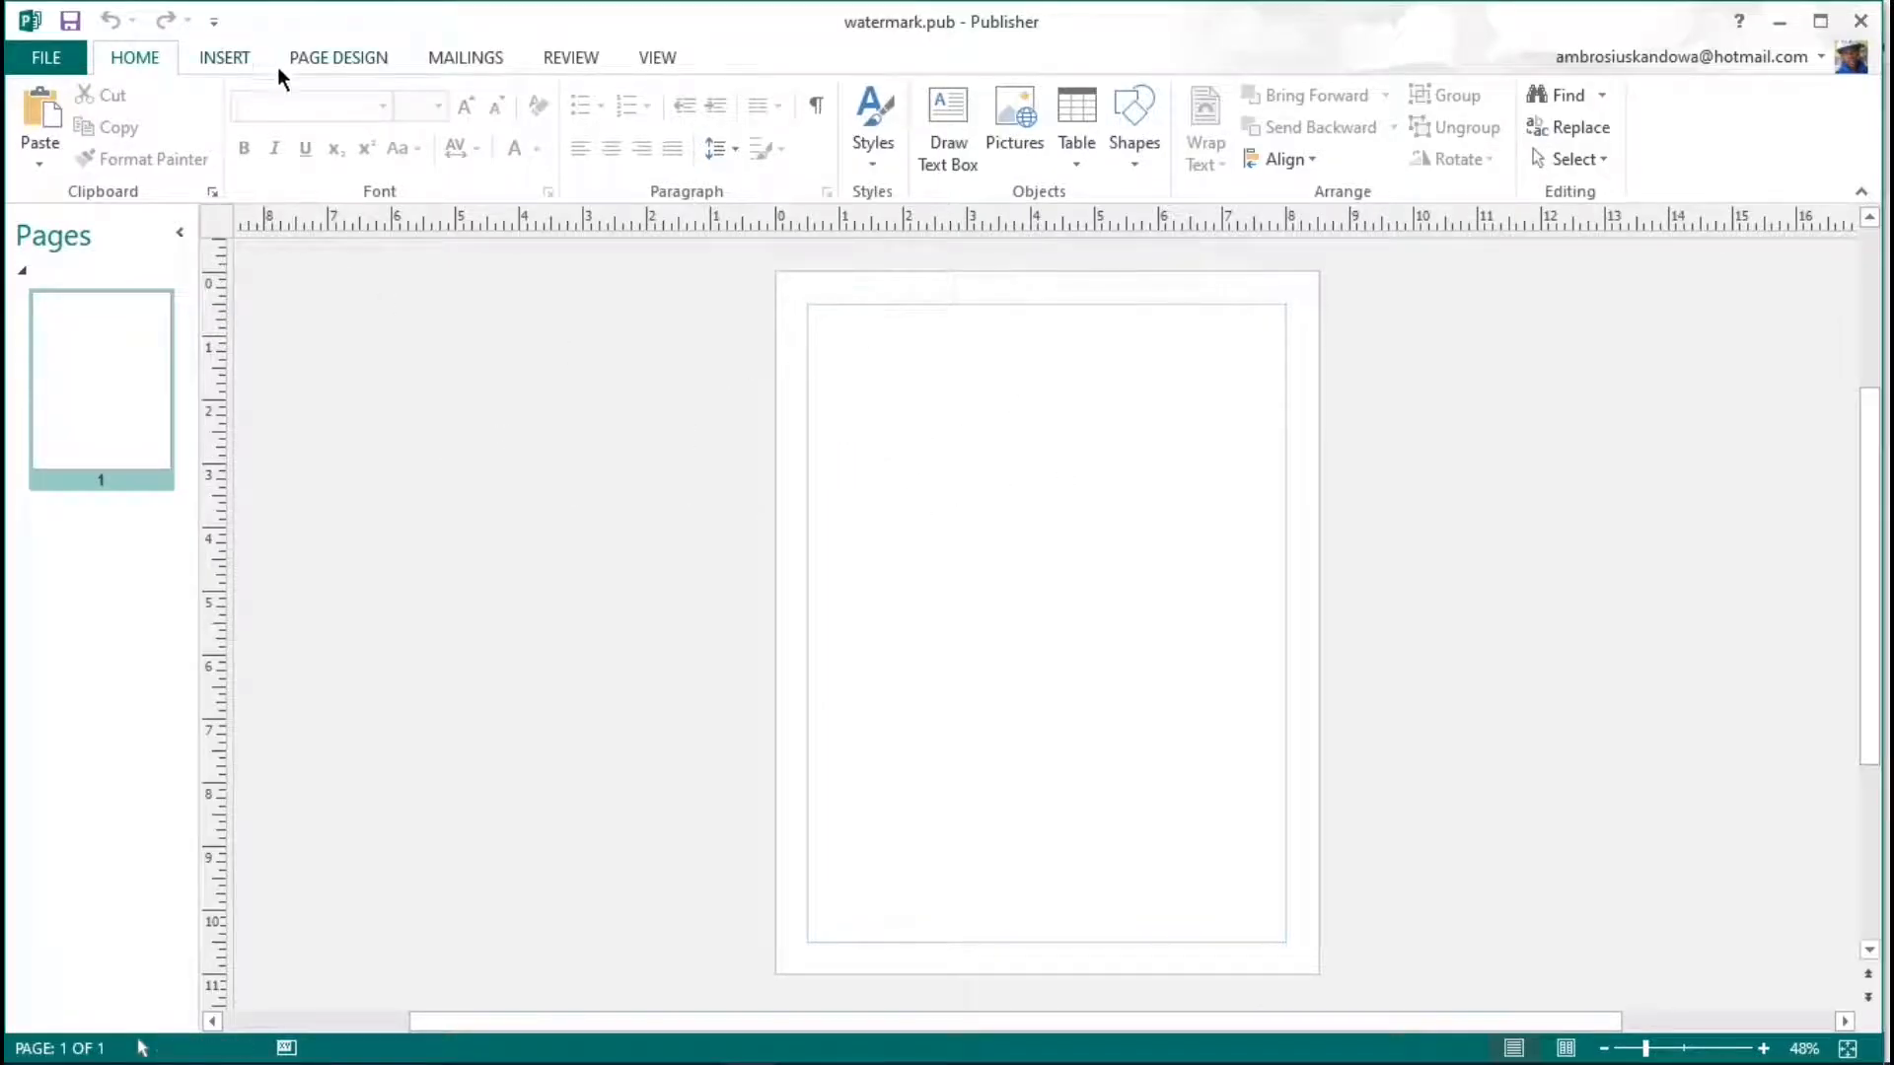
Step: Remove the margins from the blank page so all margin guides are 0
left_click(342, 52)
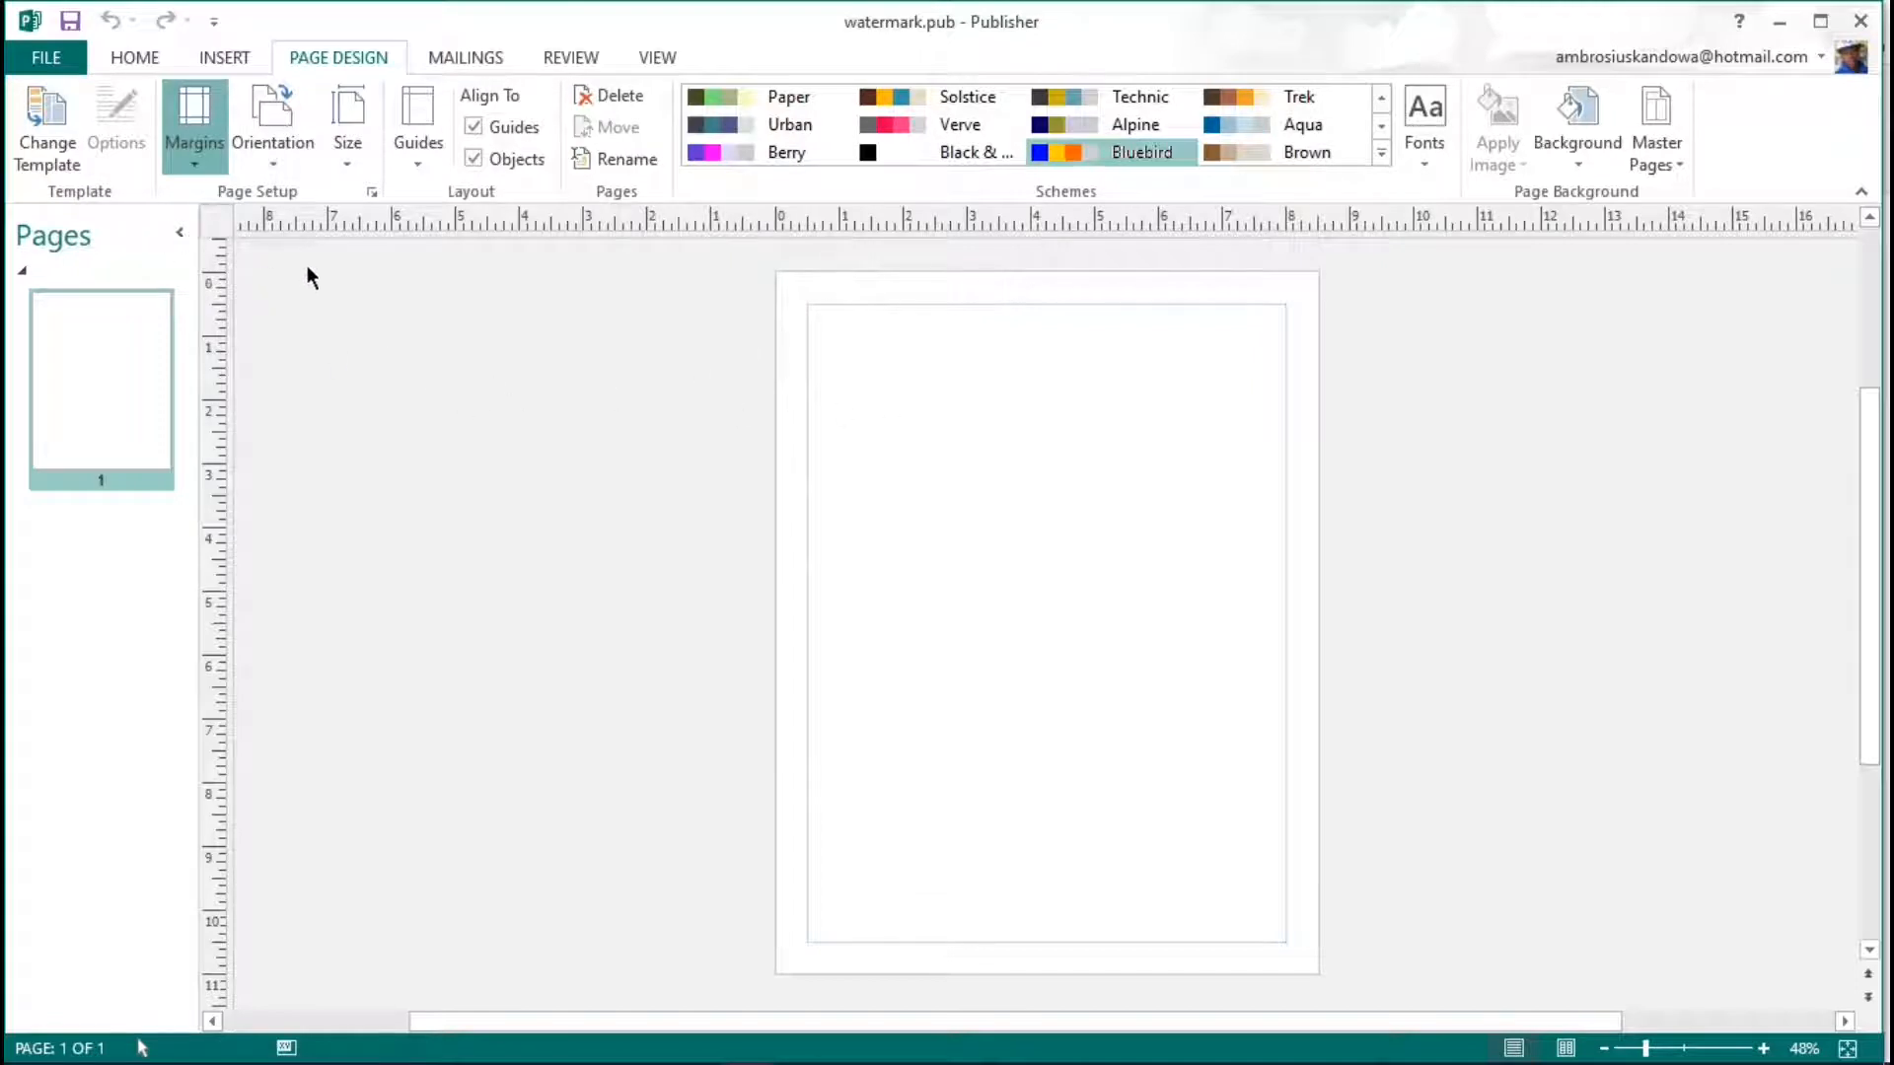
left_click(194, 128)
left_click(246, 471)
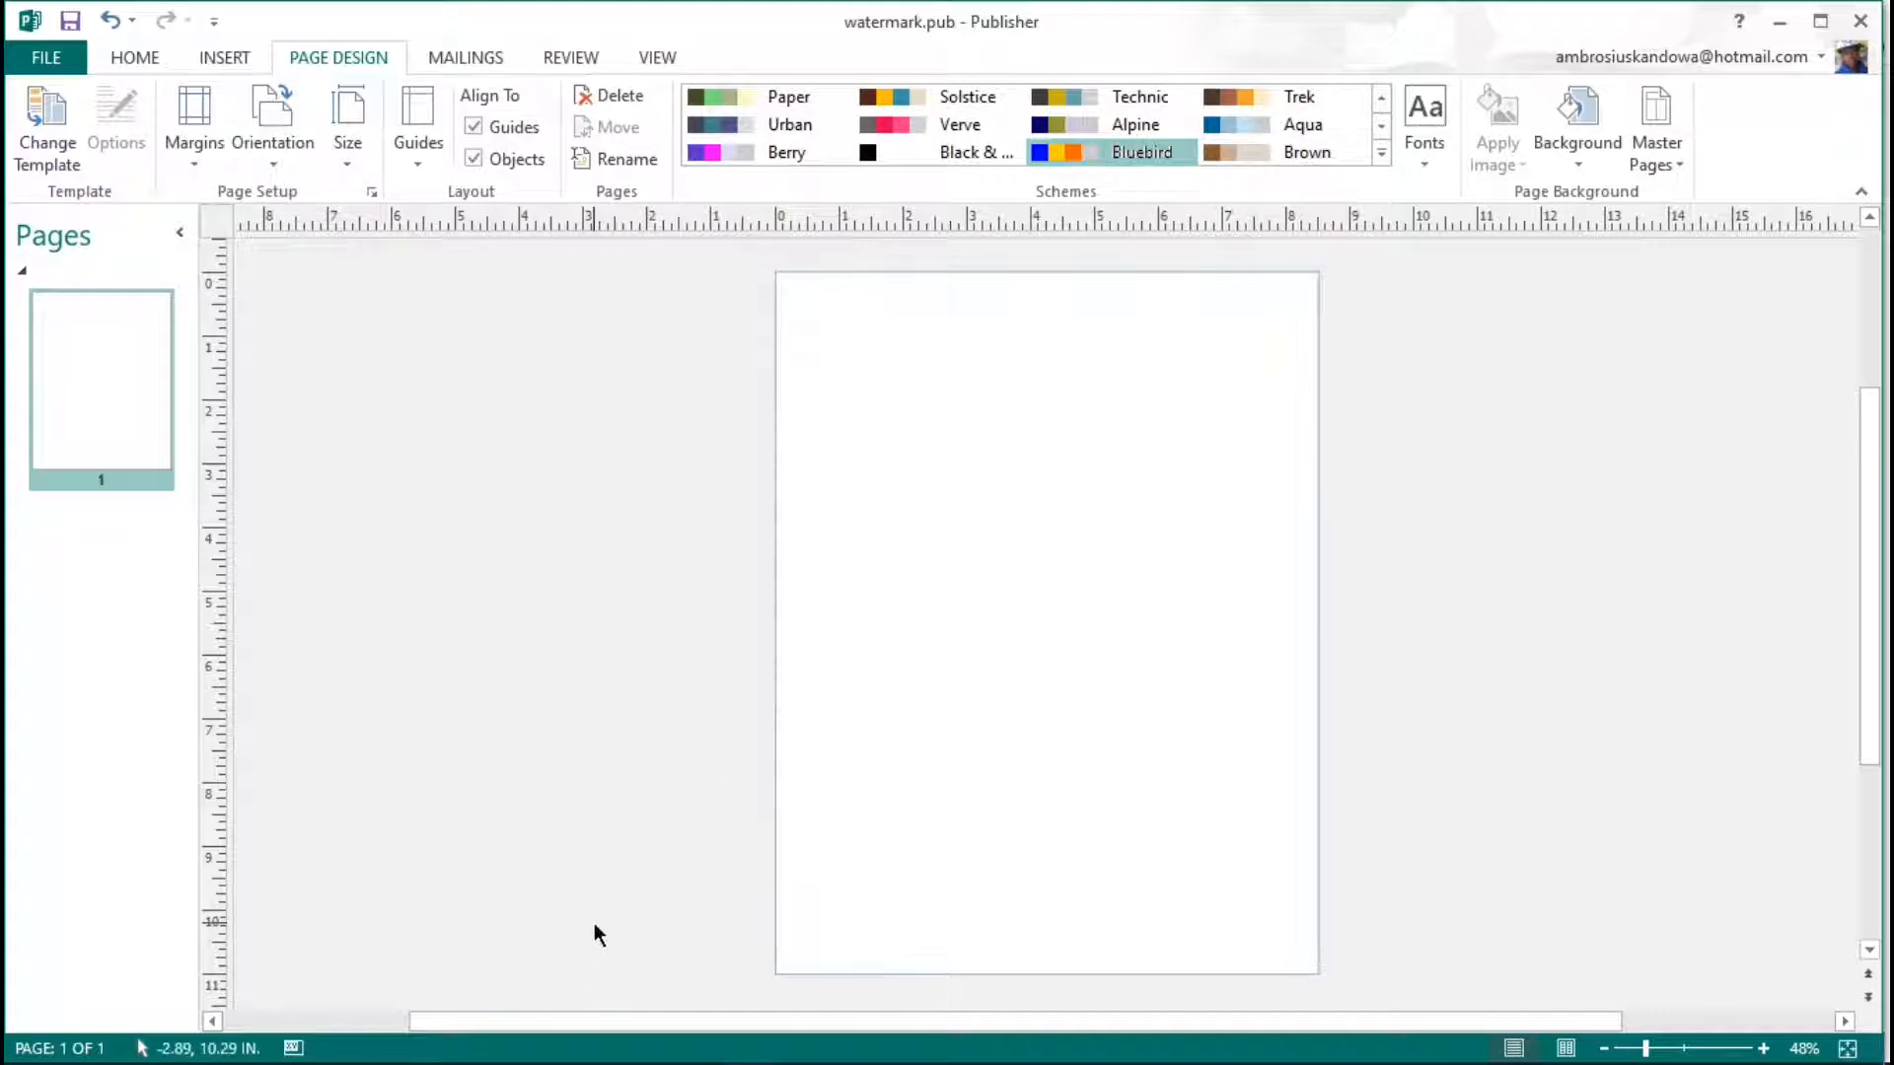
Step: Check the YouTube branding watermark size in the Chrome search results, and set Publisher's measurement units to Pixels
left_click(490, 1046)
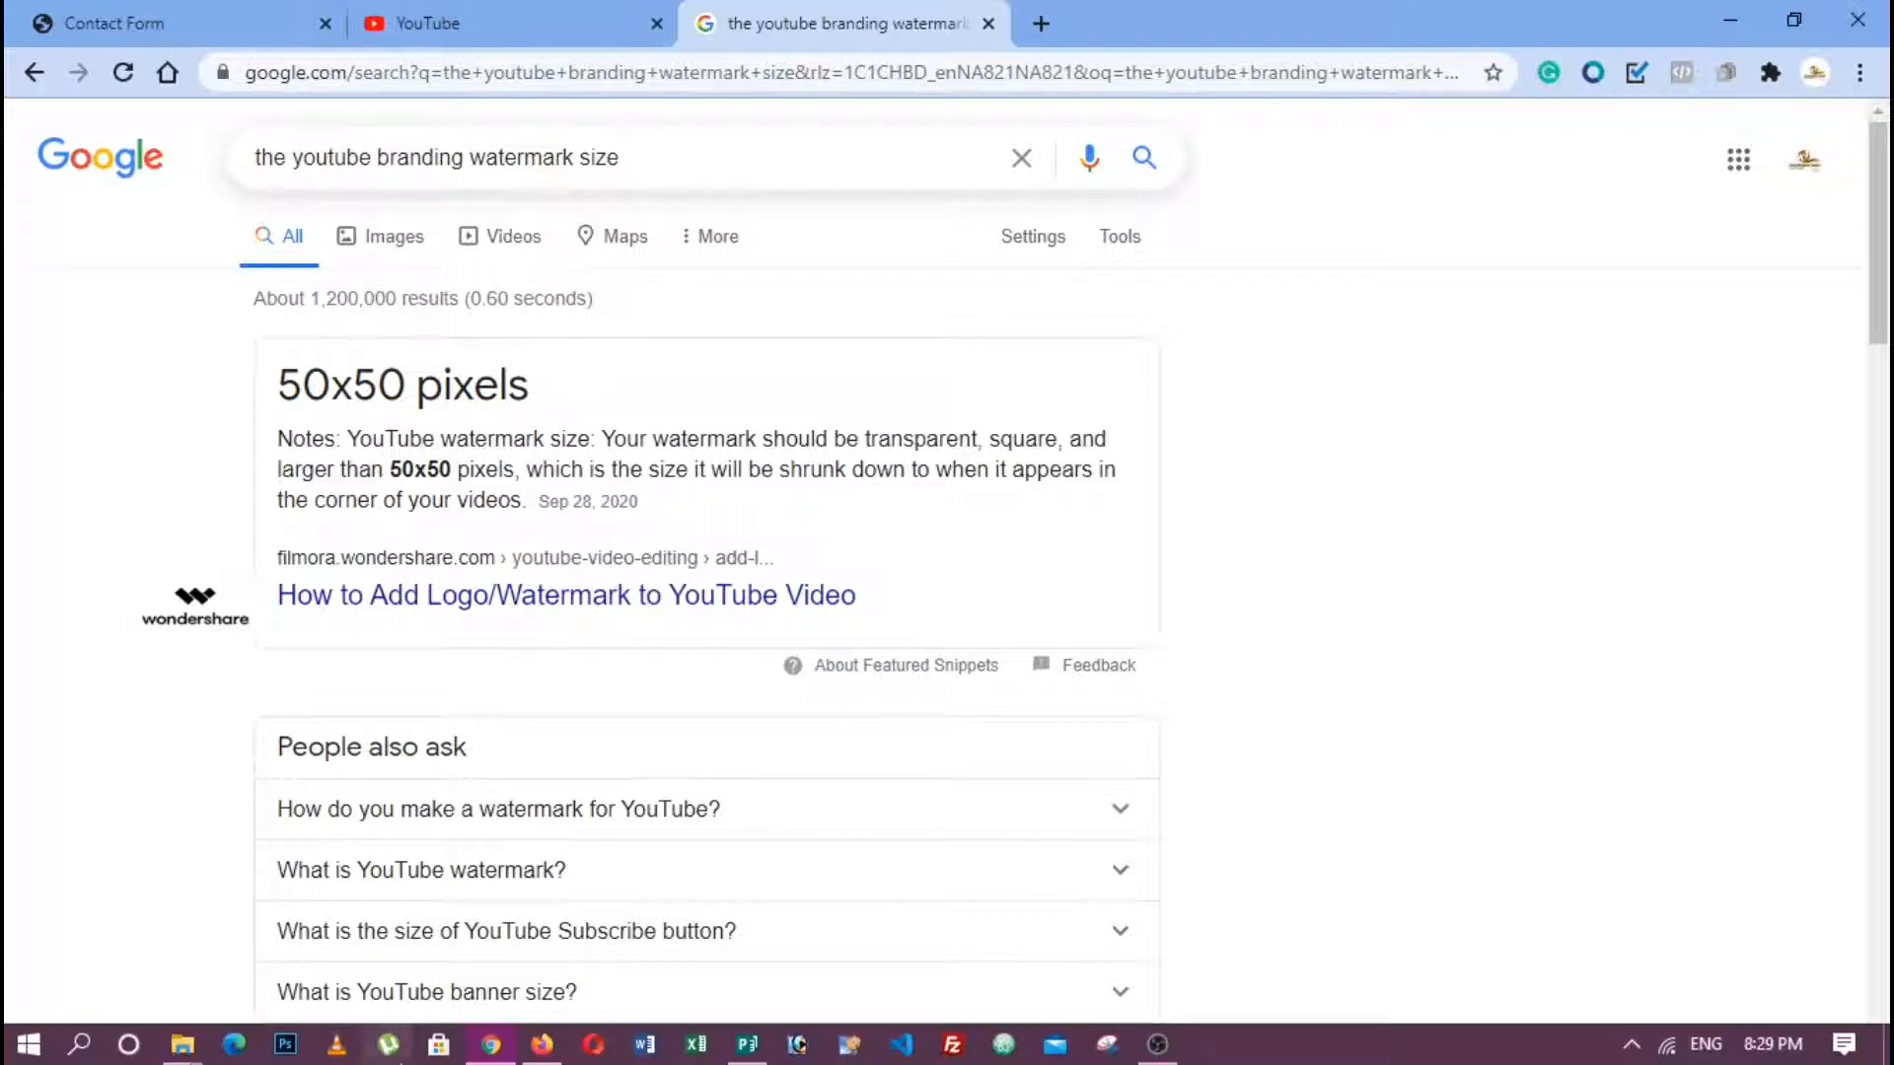
left_click(748, 1048)
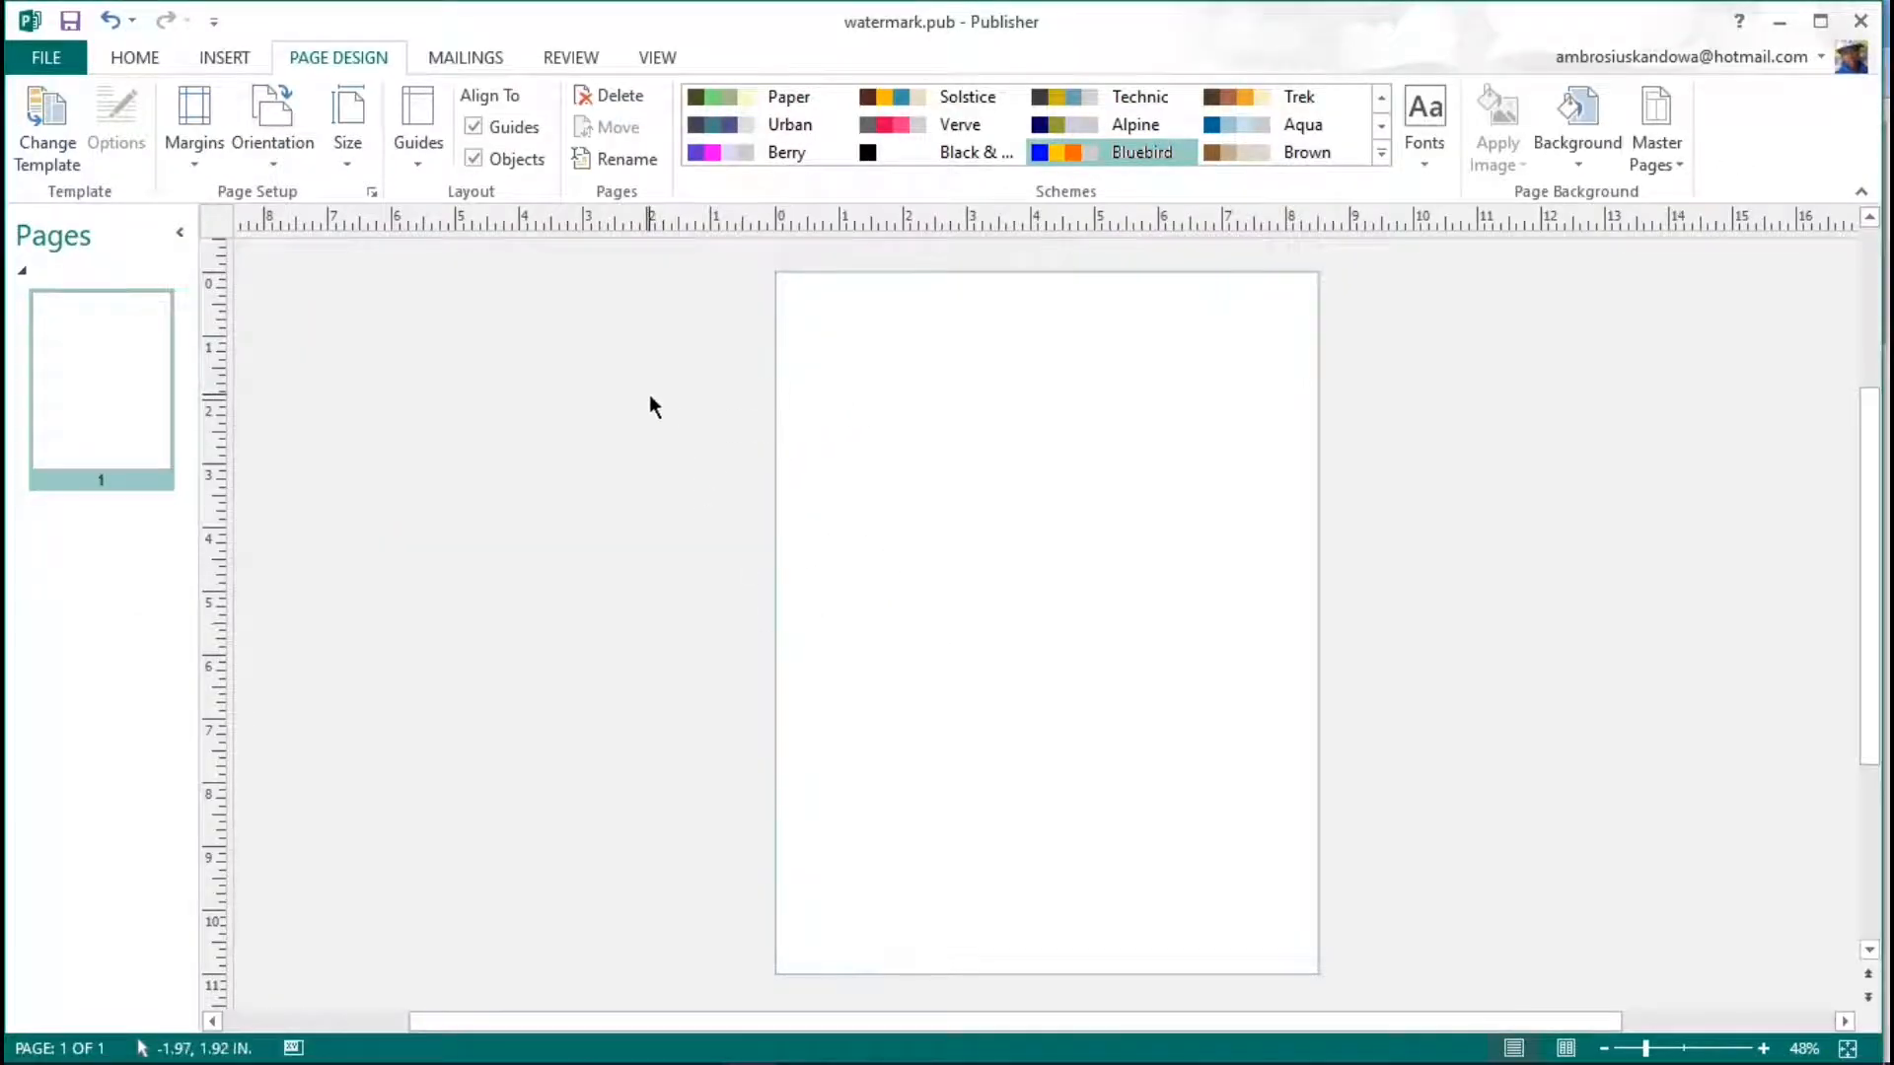
left_click(40, 62)
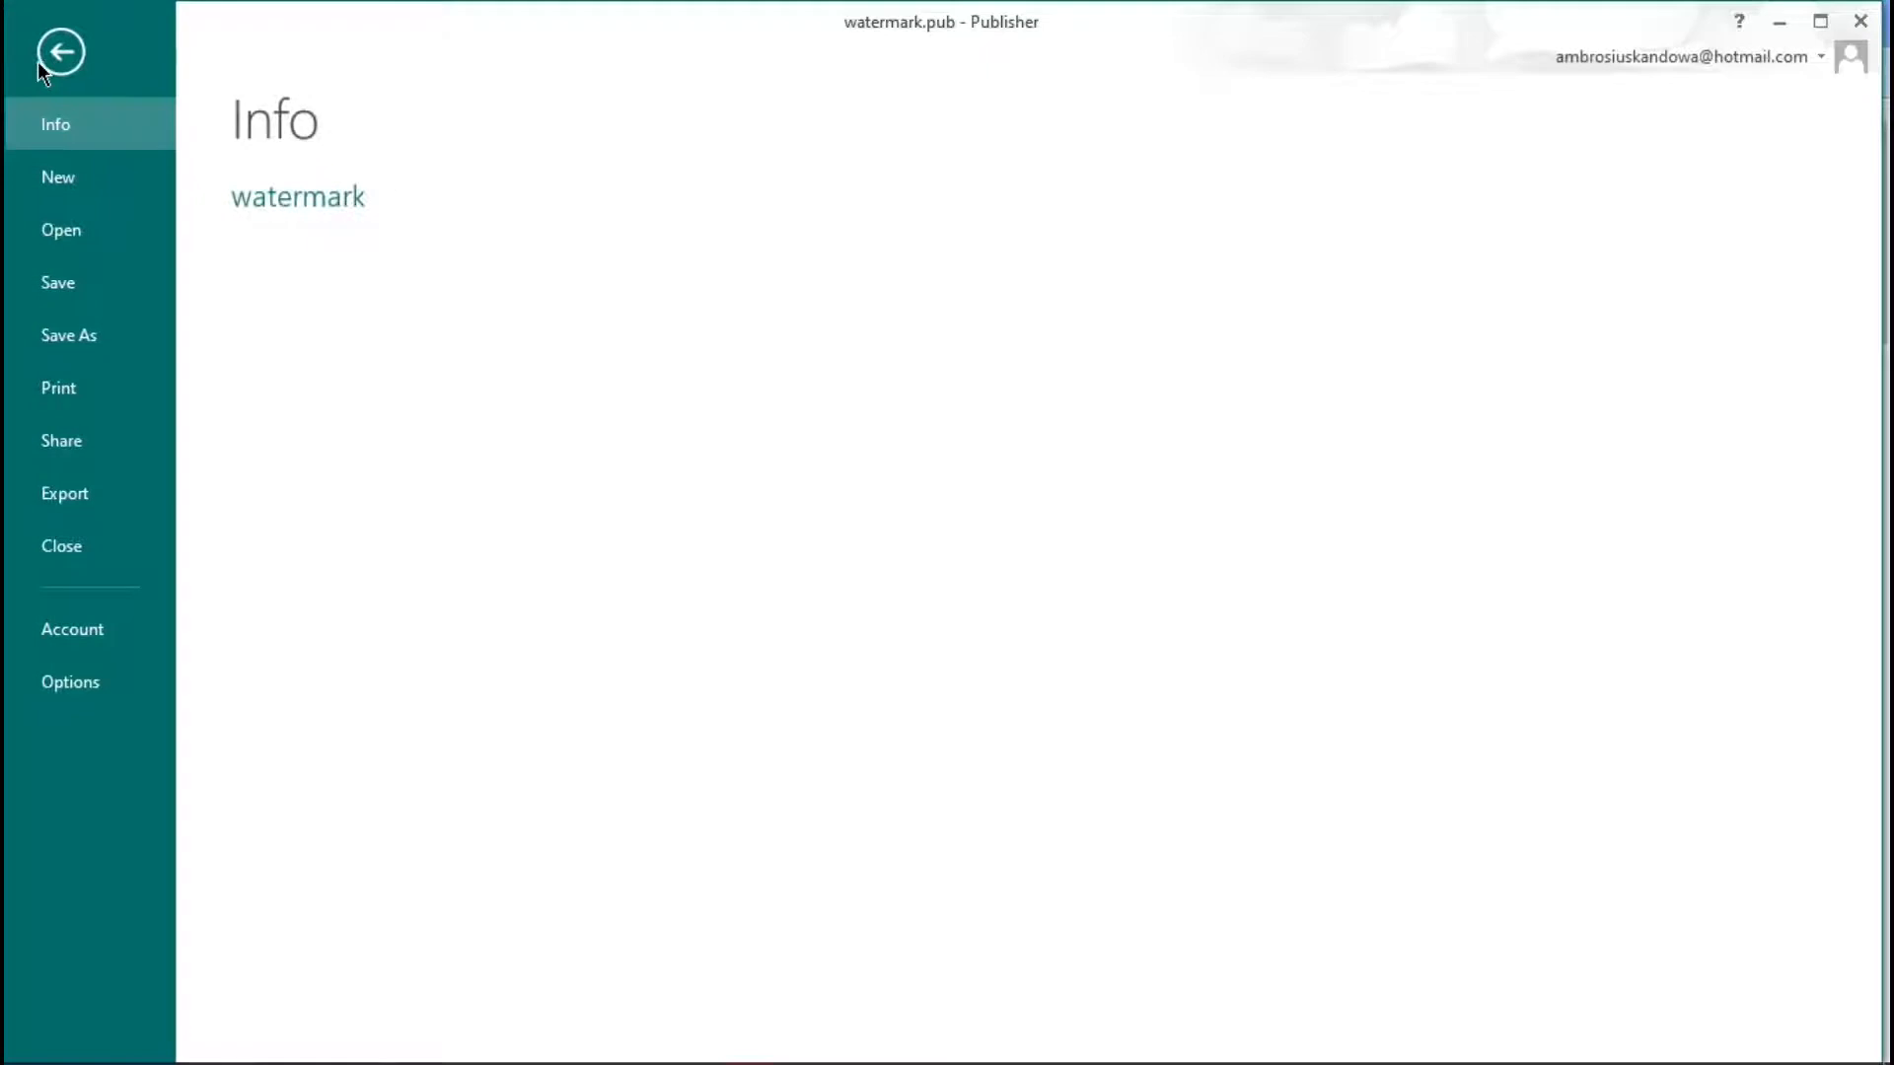
left_click(65, 683)
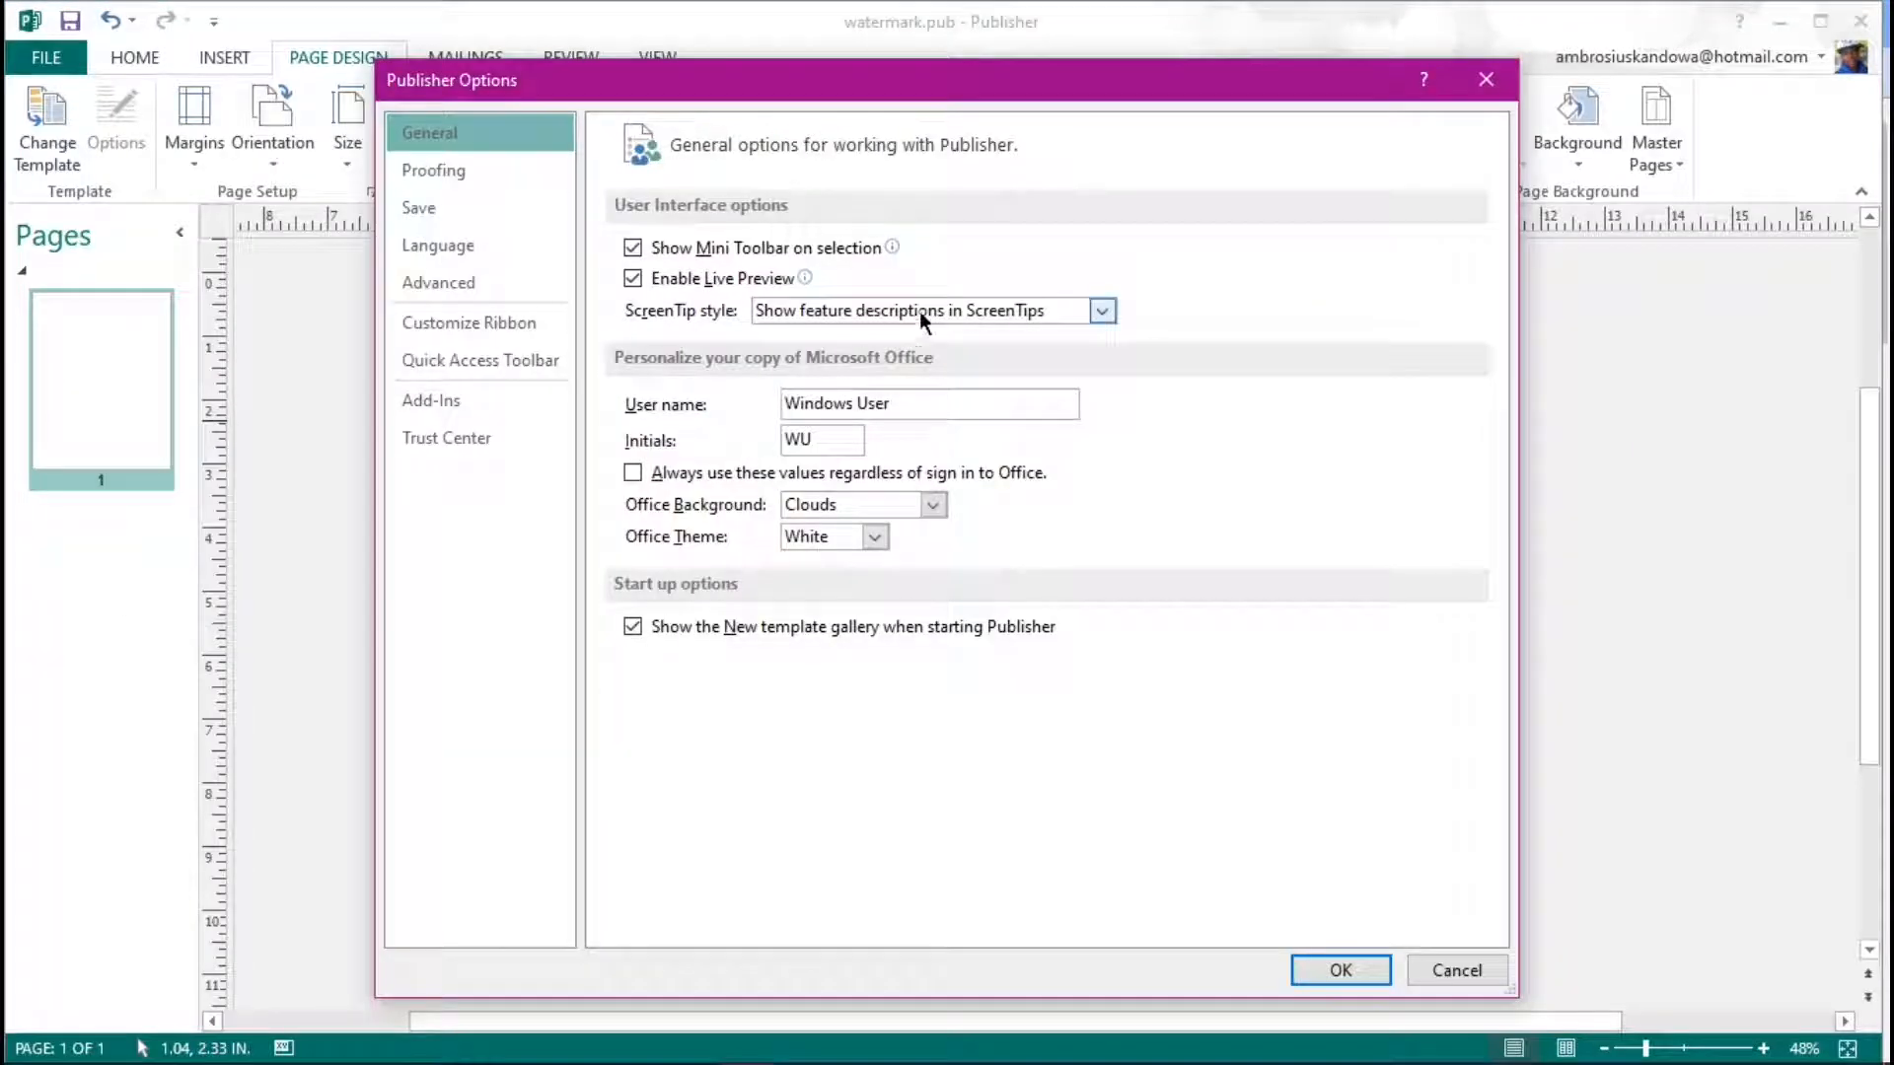
left_click(436, 282)
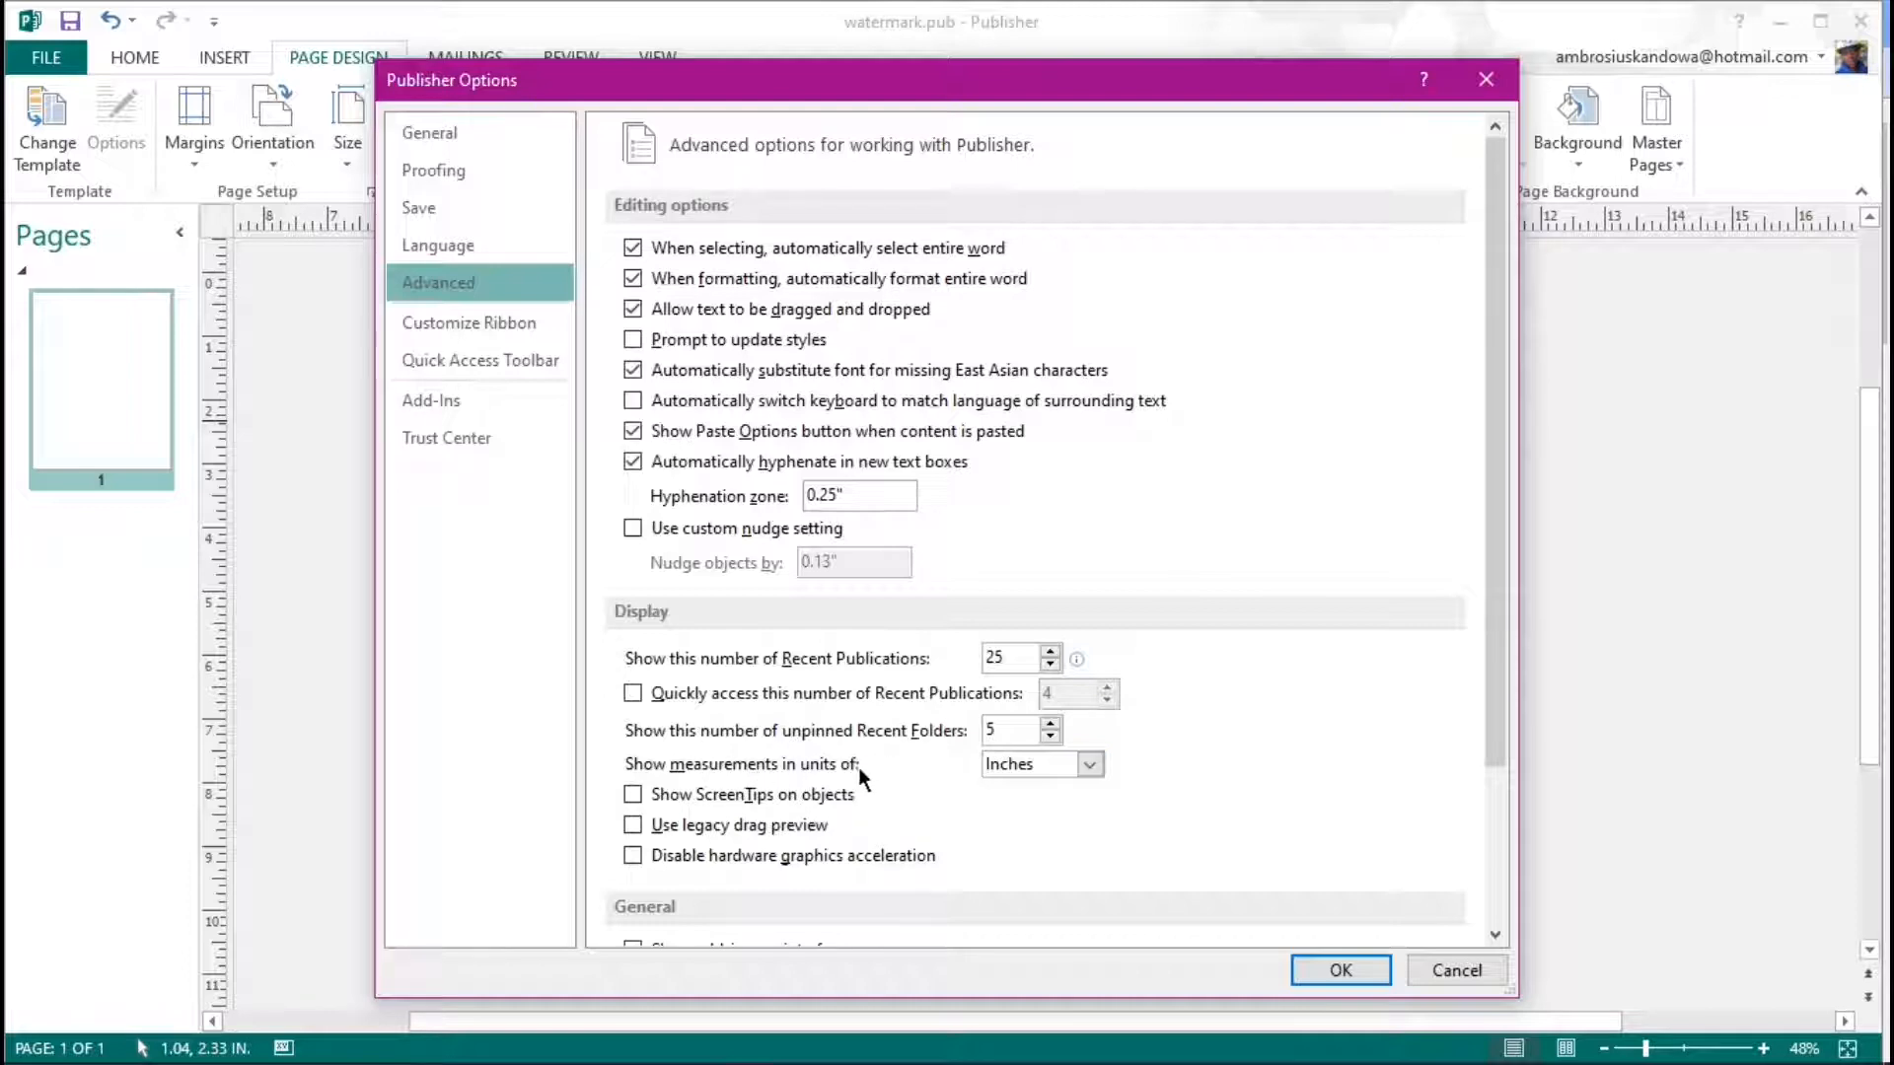
left_click(1089, 766)
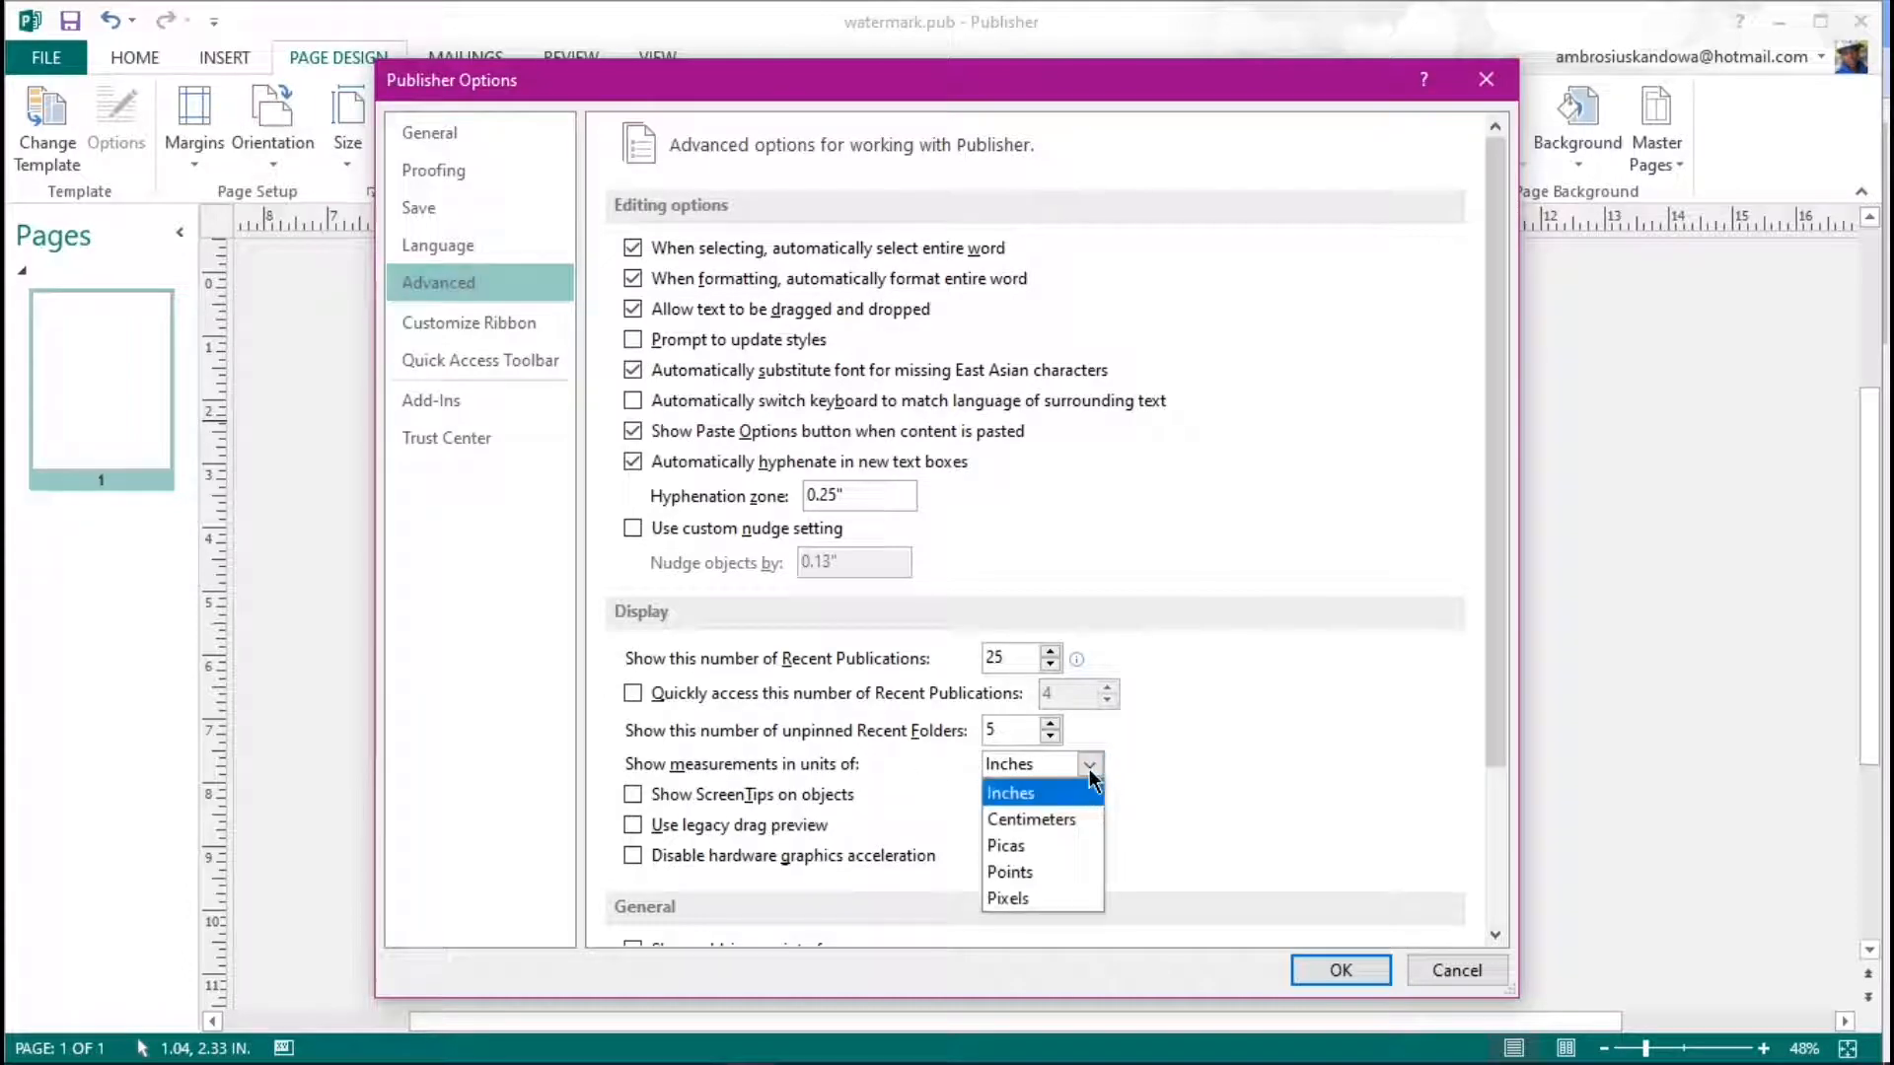
left_click(1010, 898)
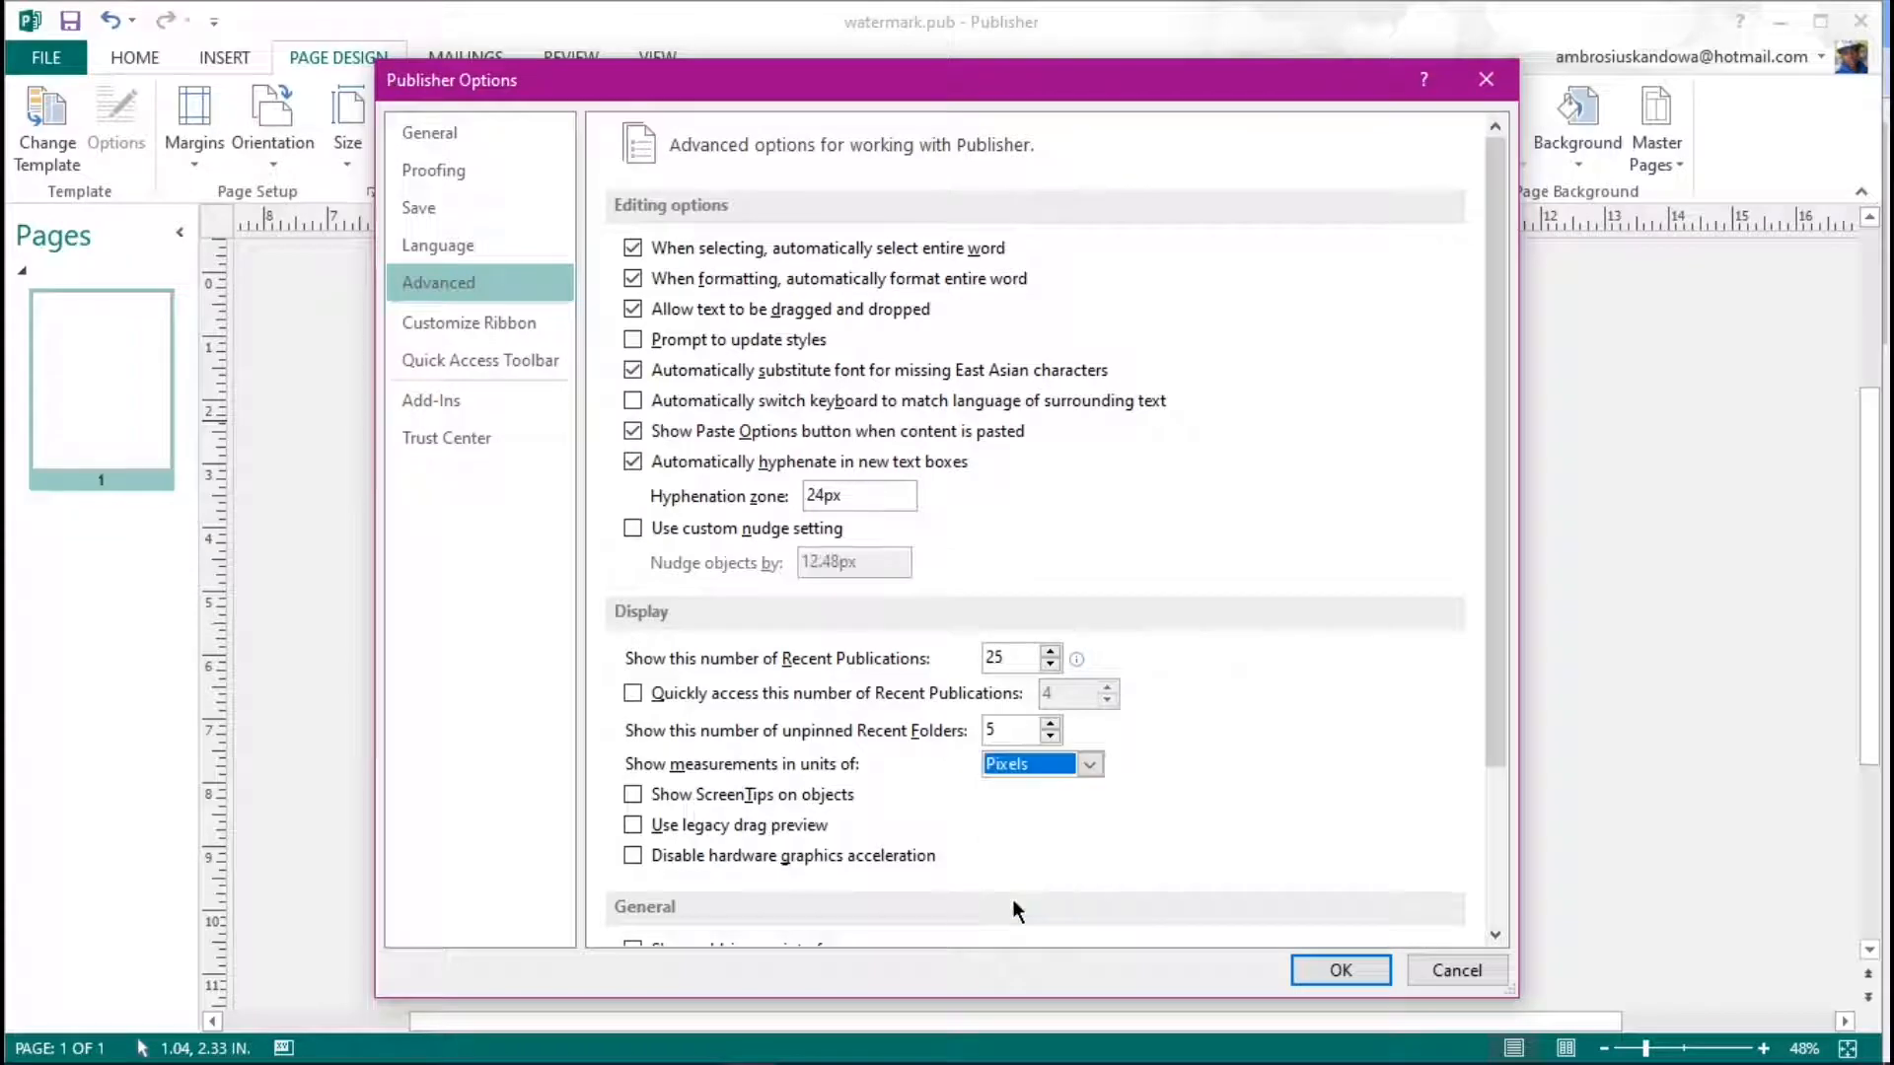
left_click(1337, 971)
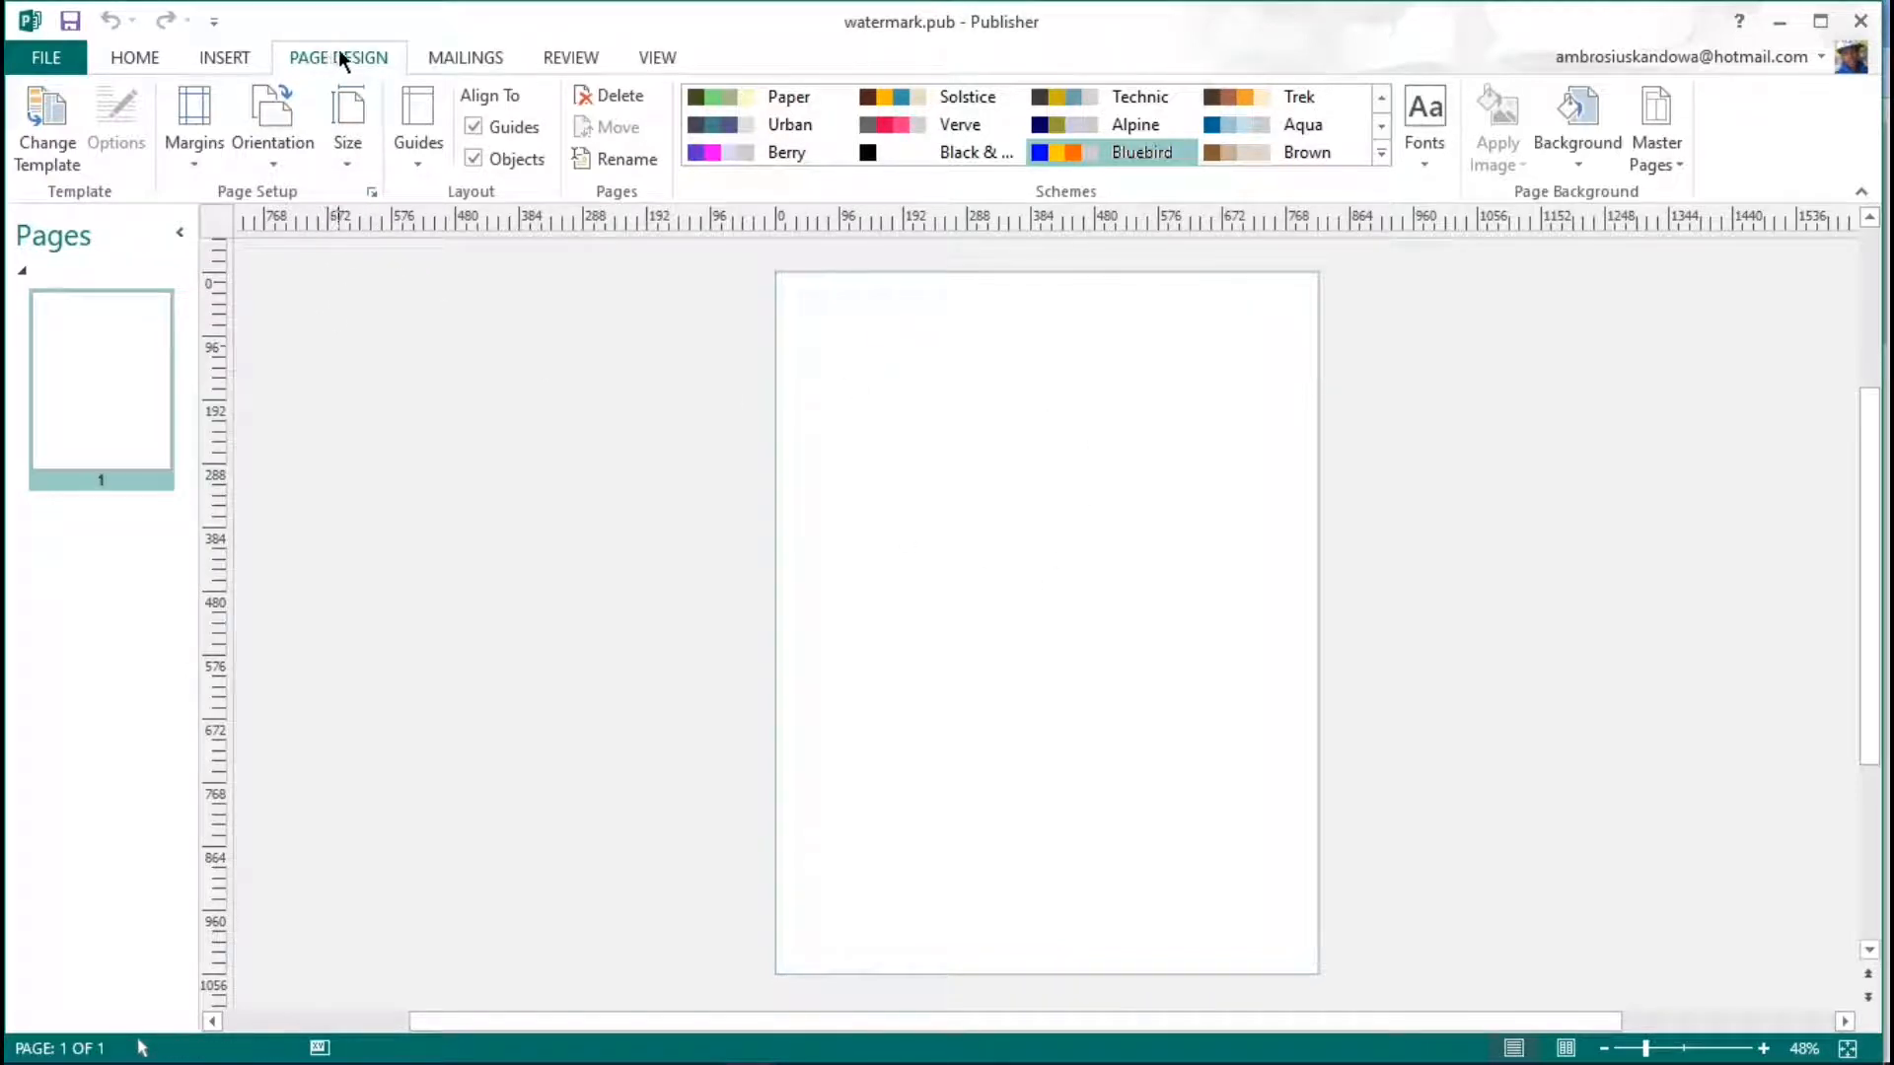
Step: Set the page size to 50 px wide by 50 px high
left_click(373, 192)
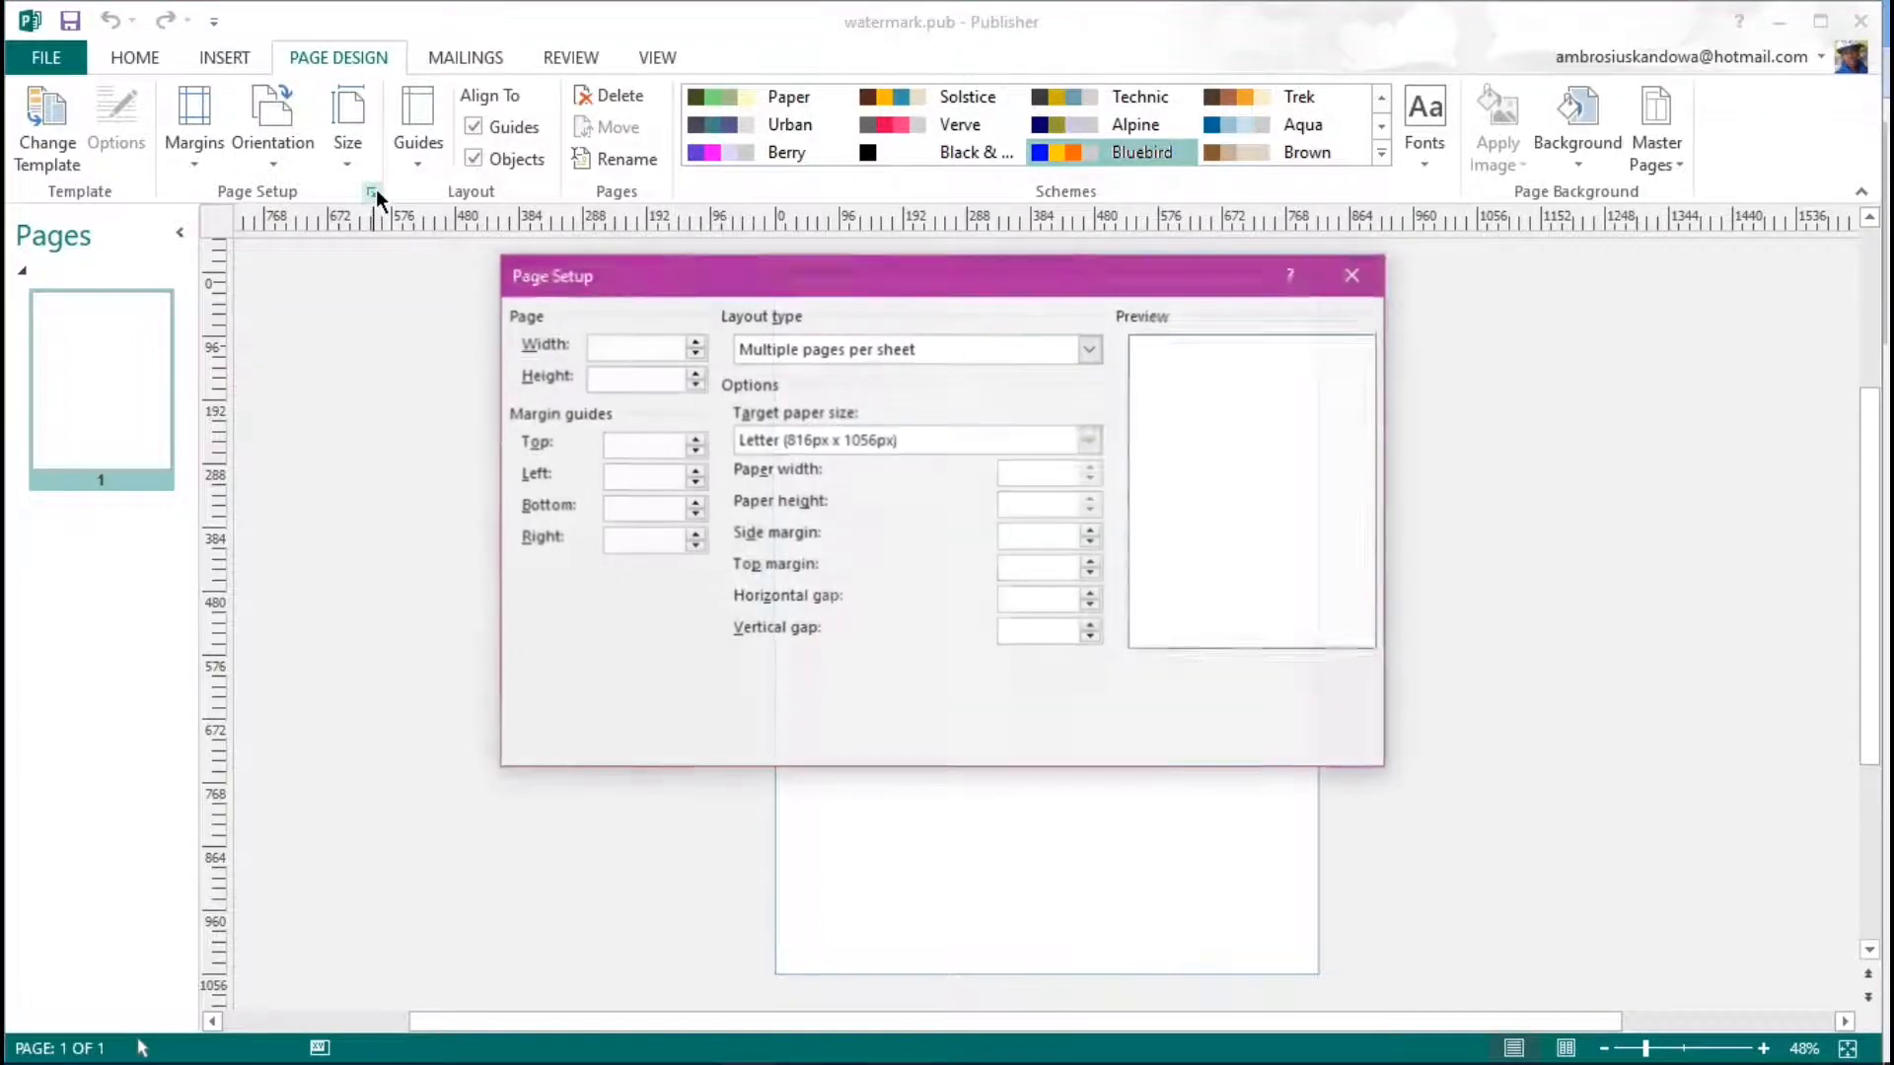
left_click(639, 345)
left_click_drag(639, 345, 552, 345)
type("50")
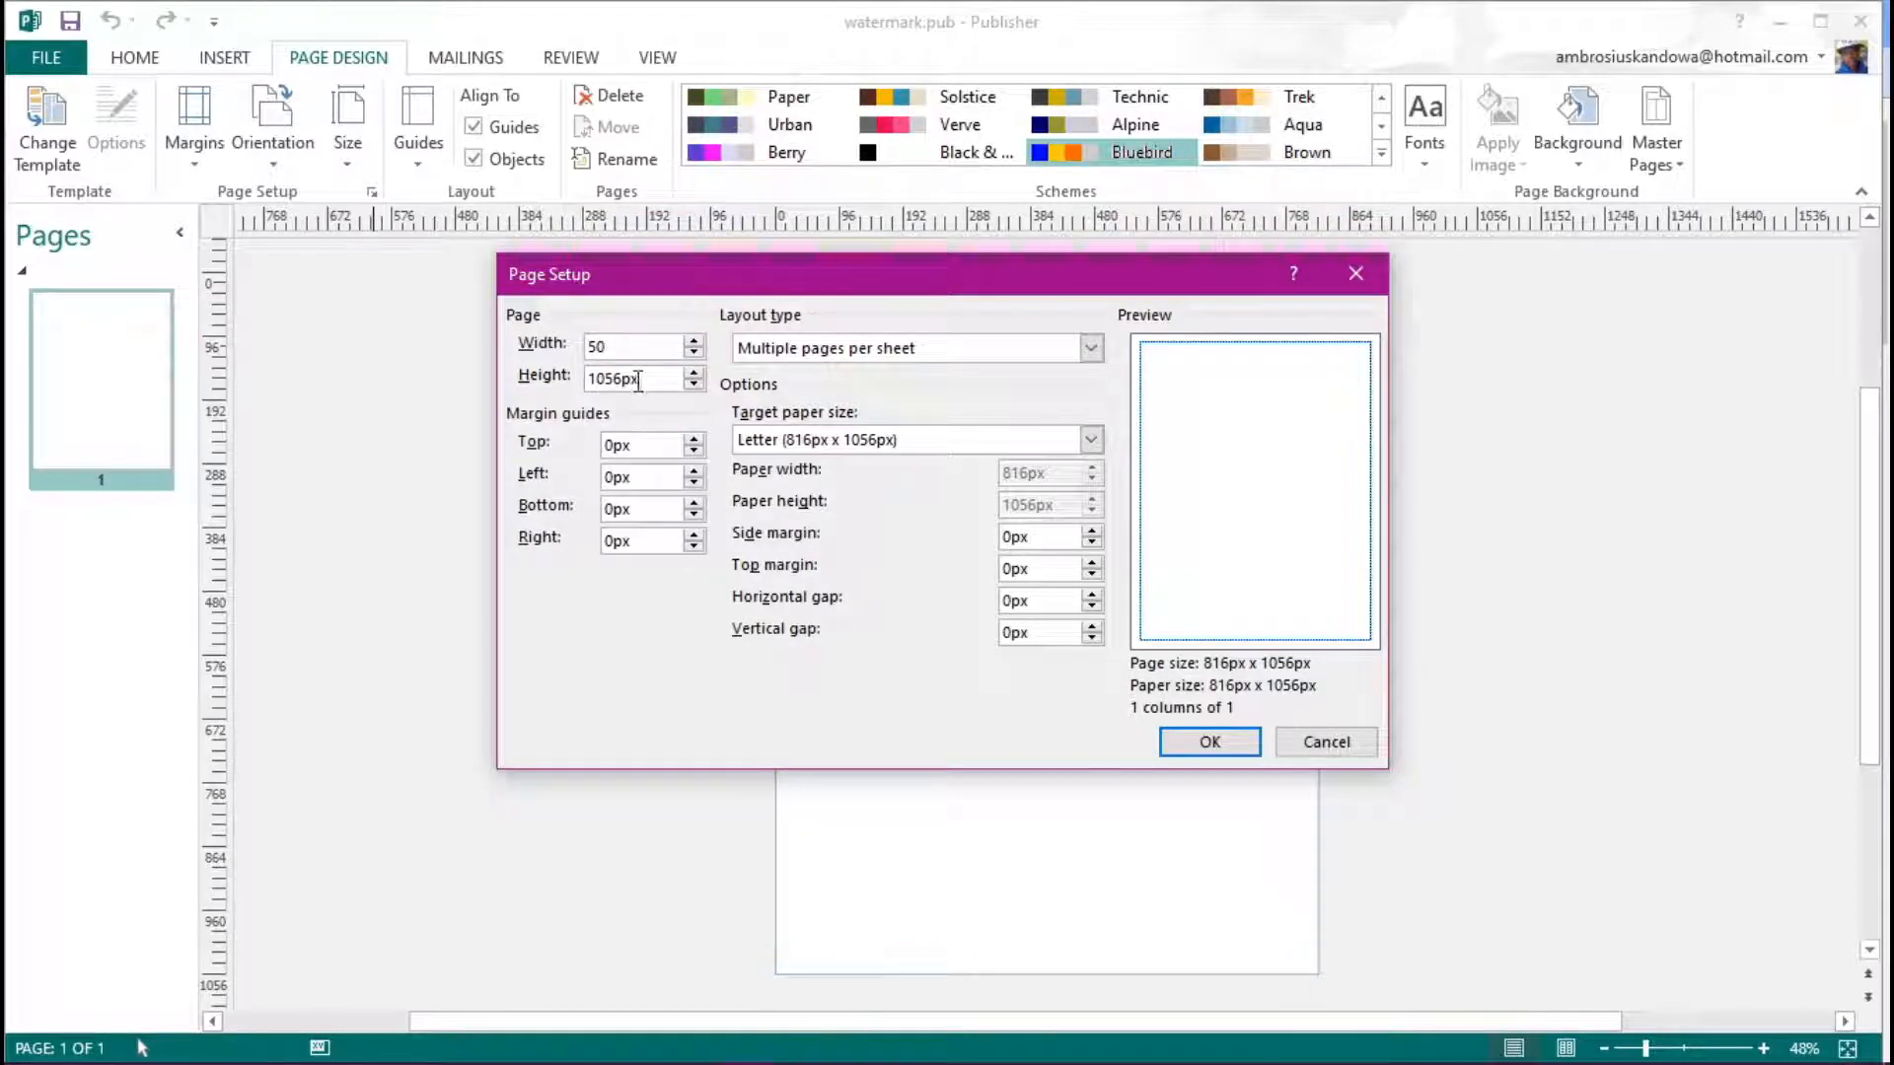
key("Tab")
type("50")
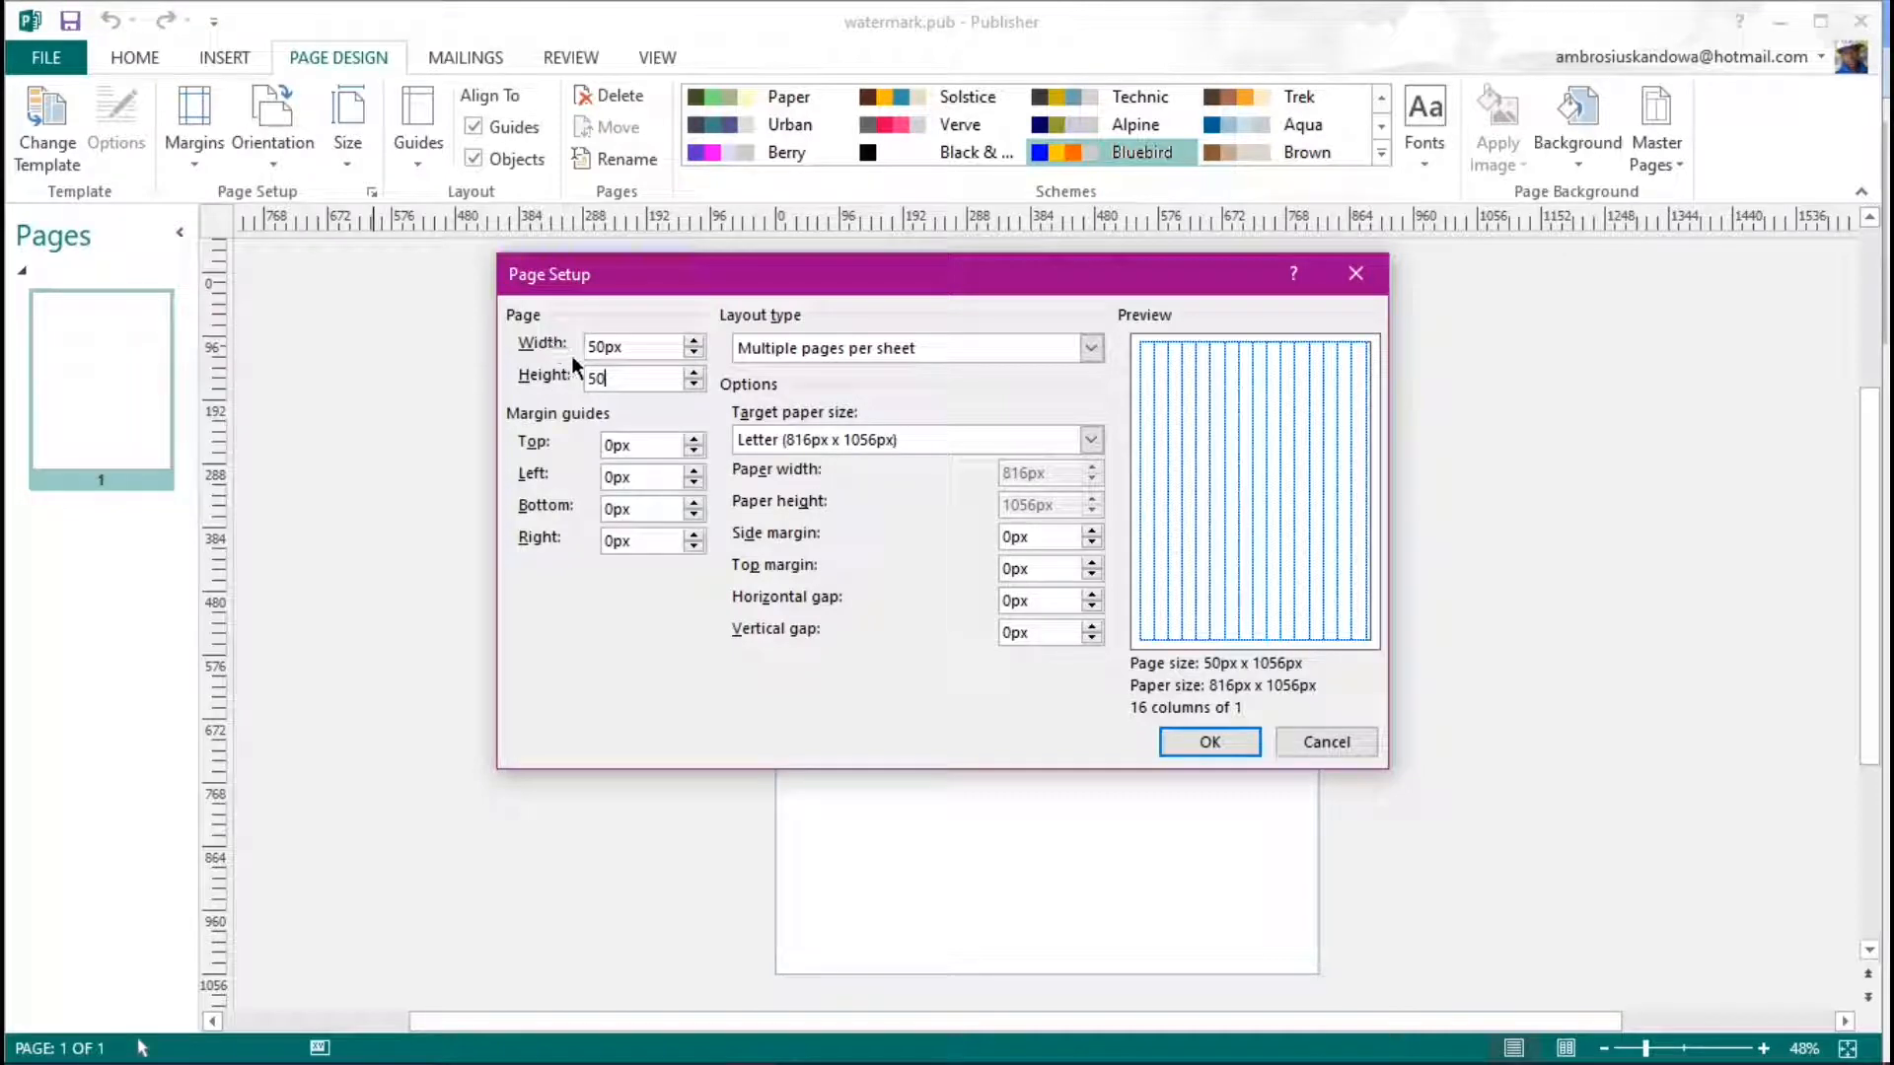
left_click(1205, 741)
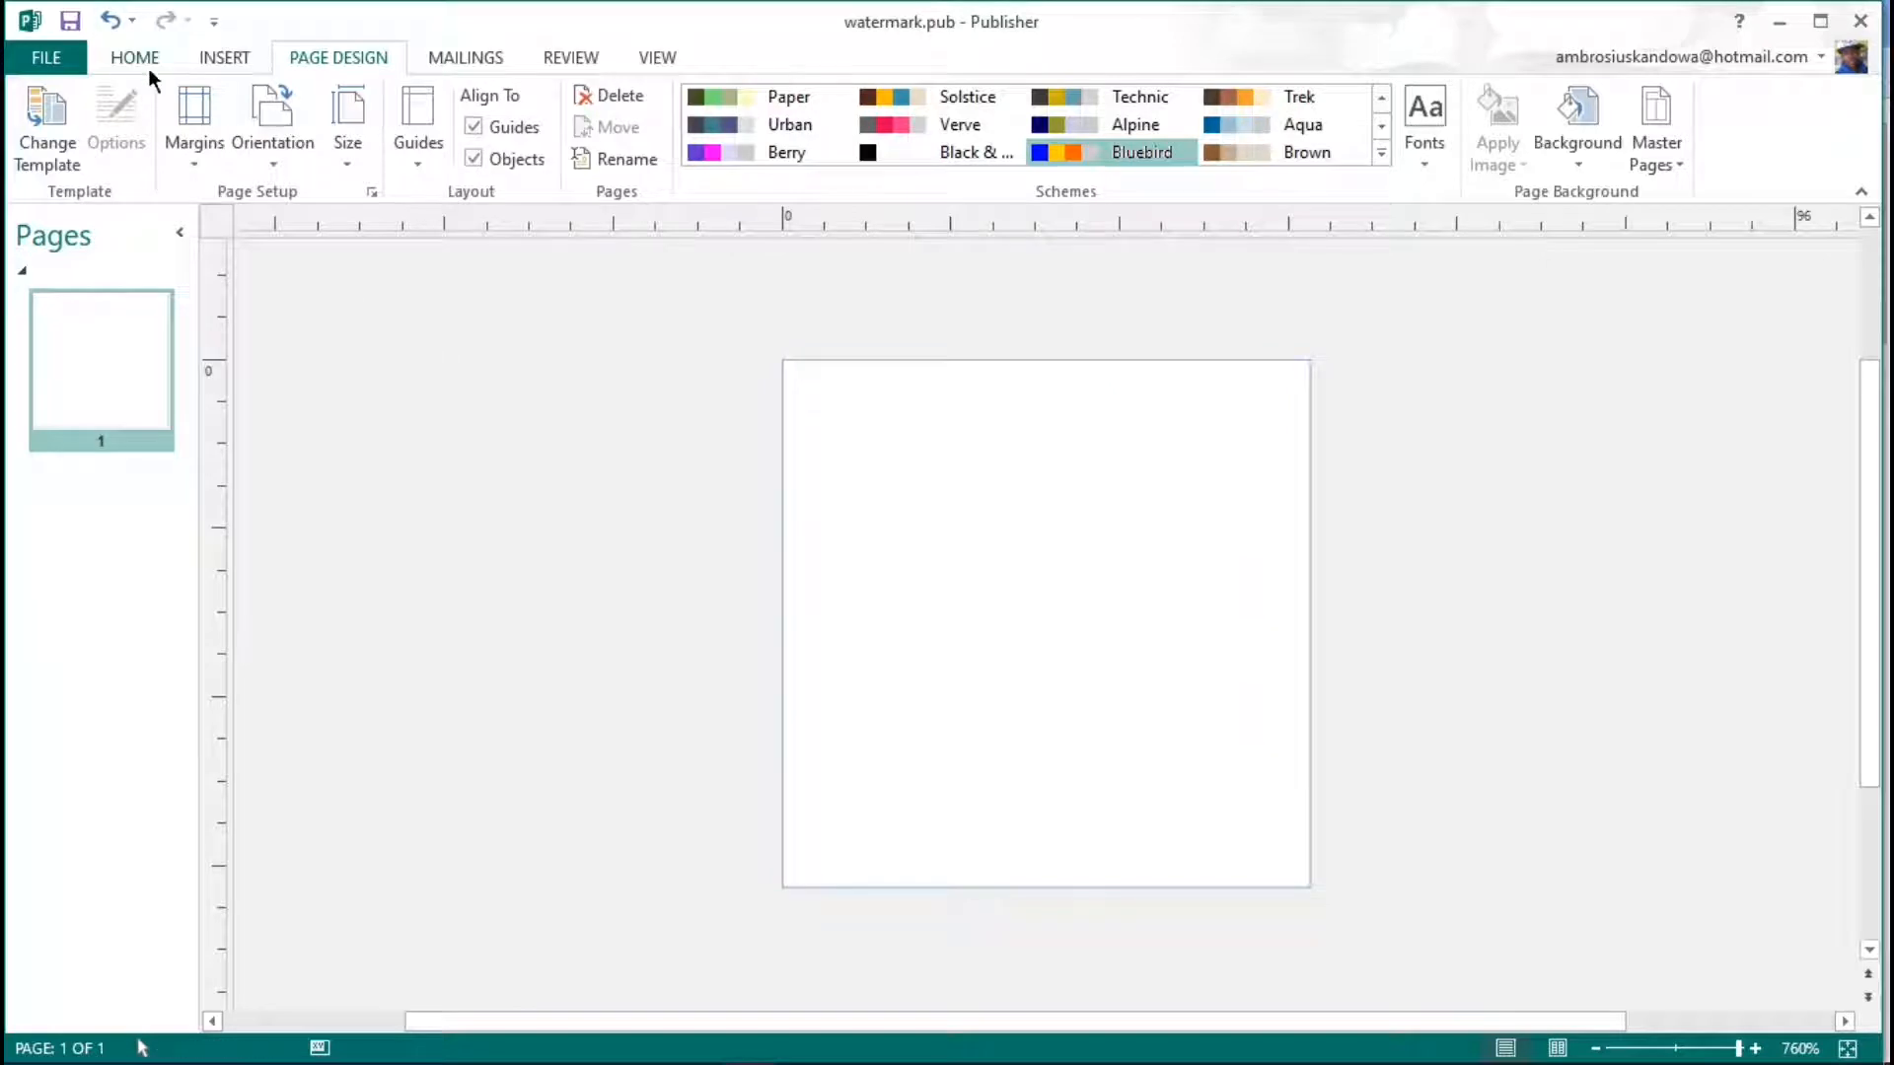
Step: Draw a 50 by 50 px rectangle that covers the whole page
left_click(217, 59)
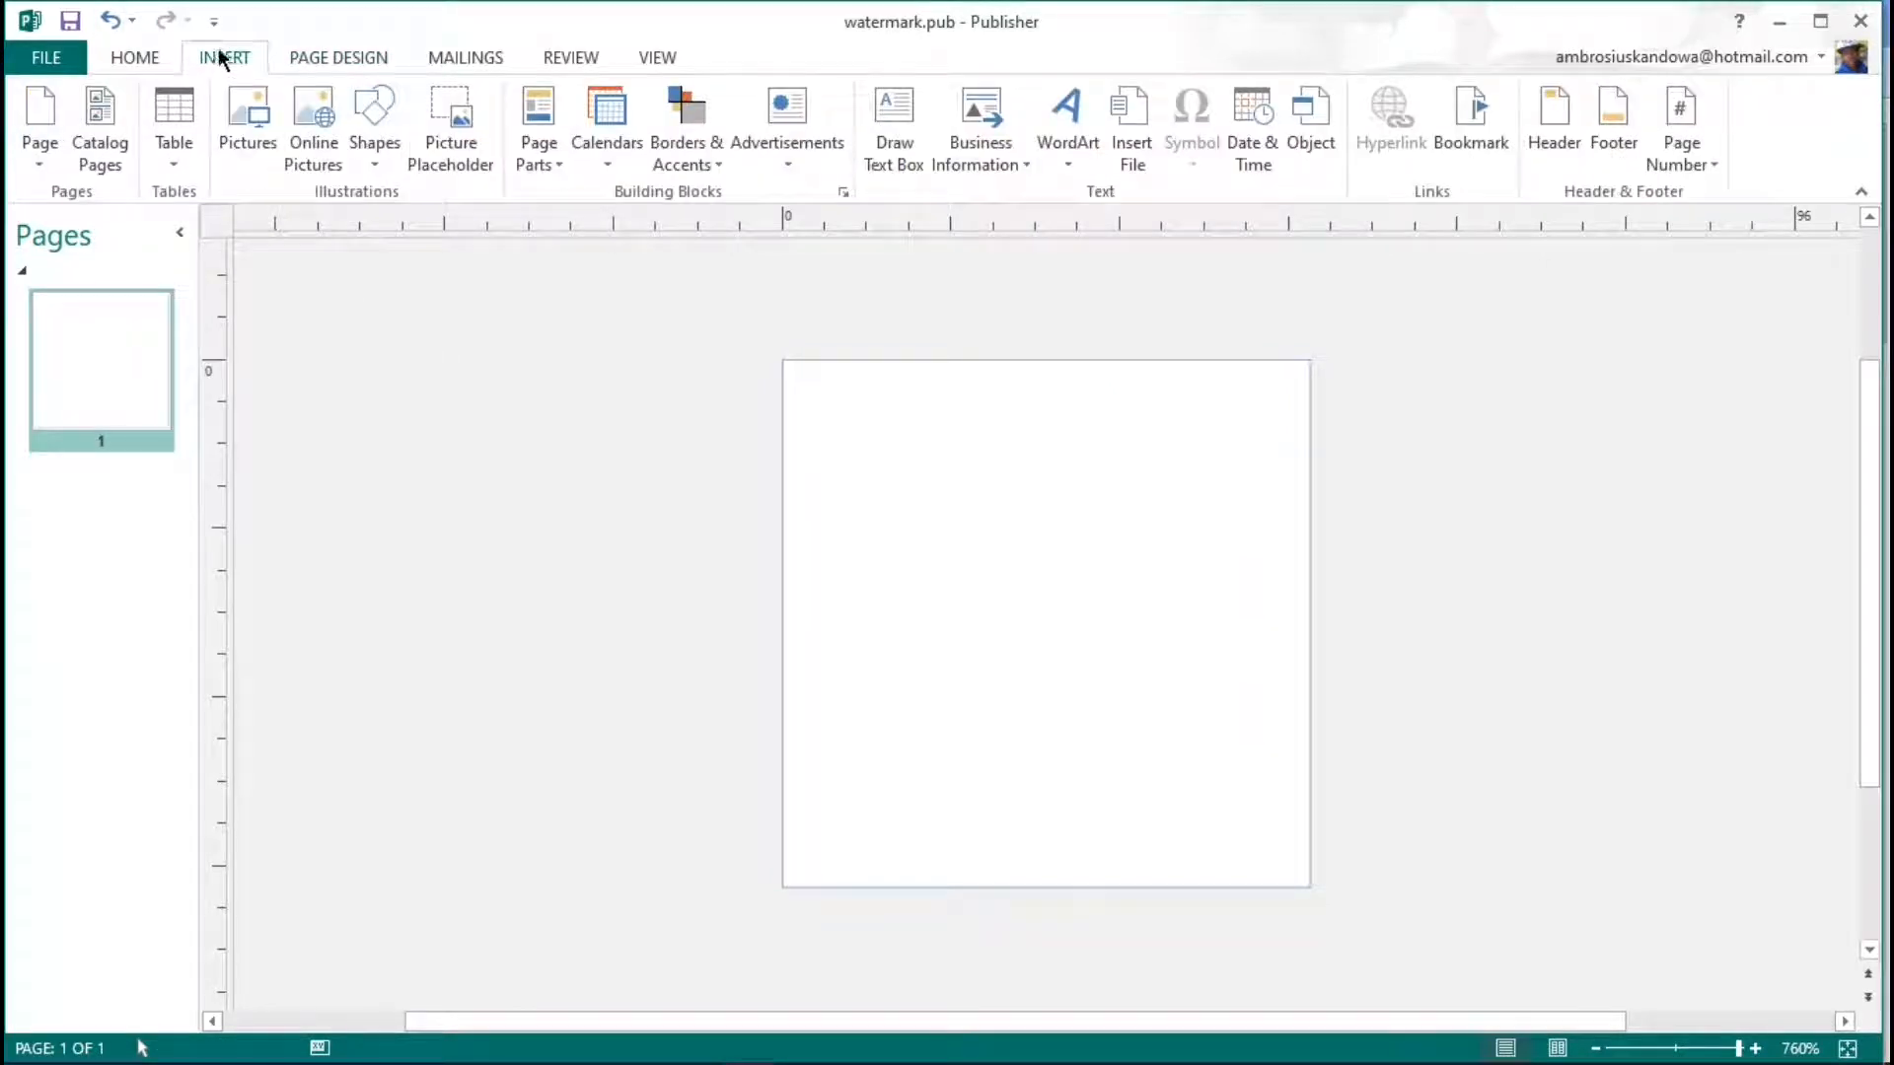
left_click(370, 158)
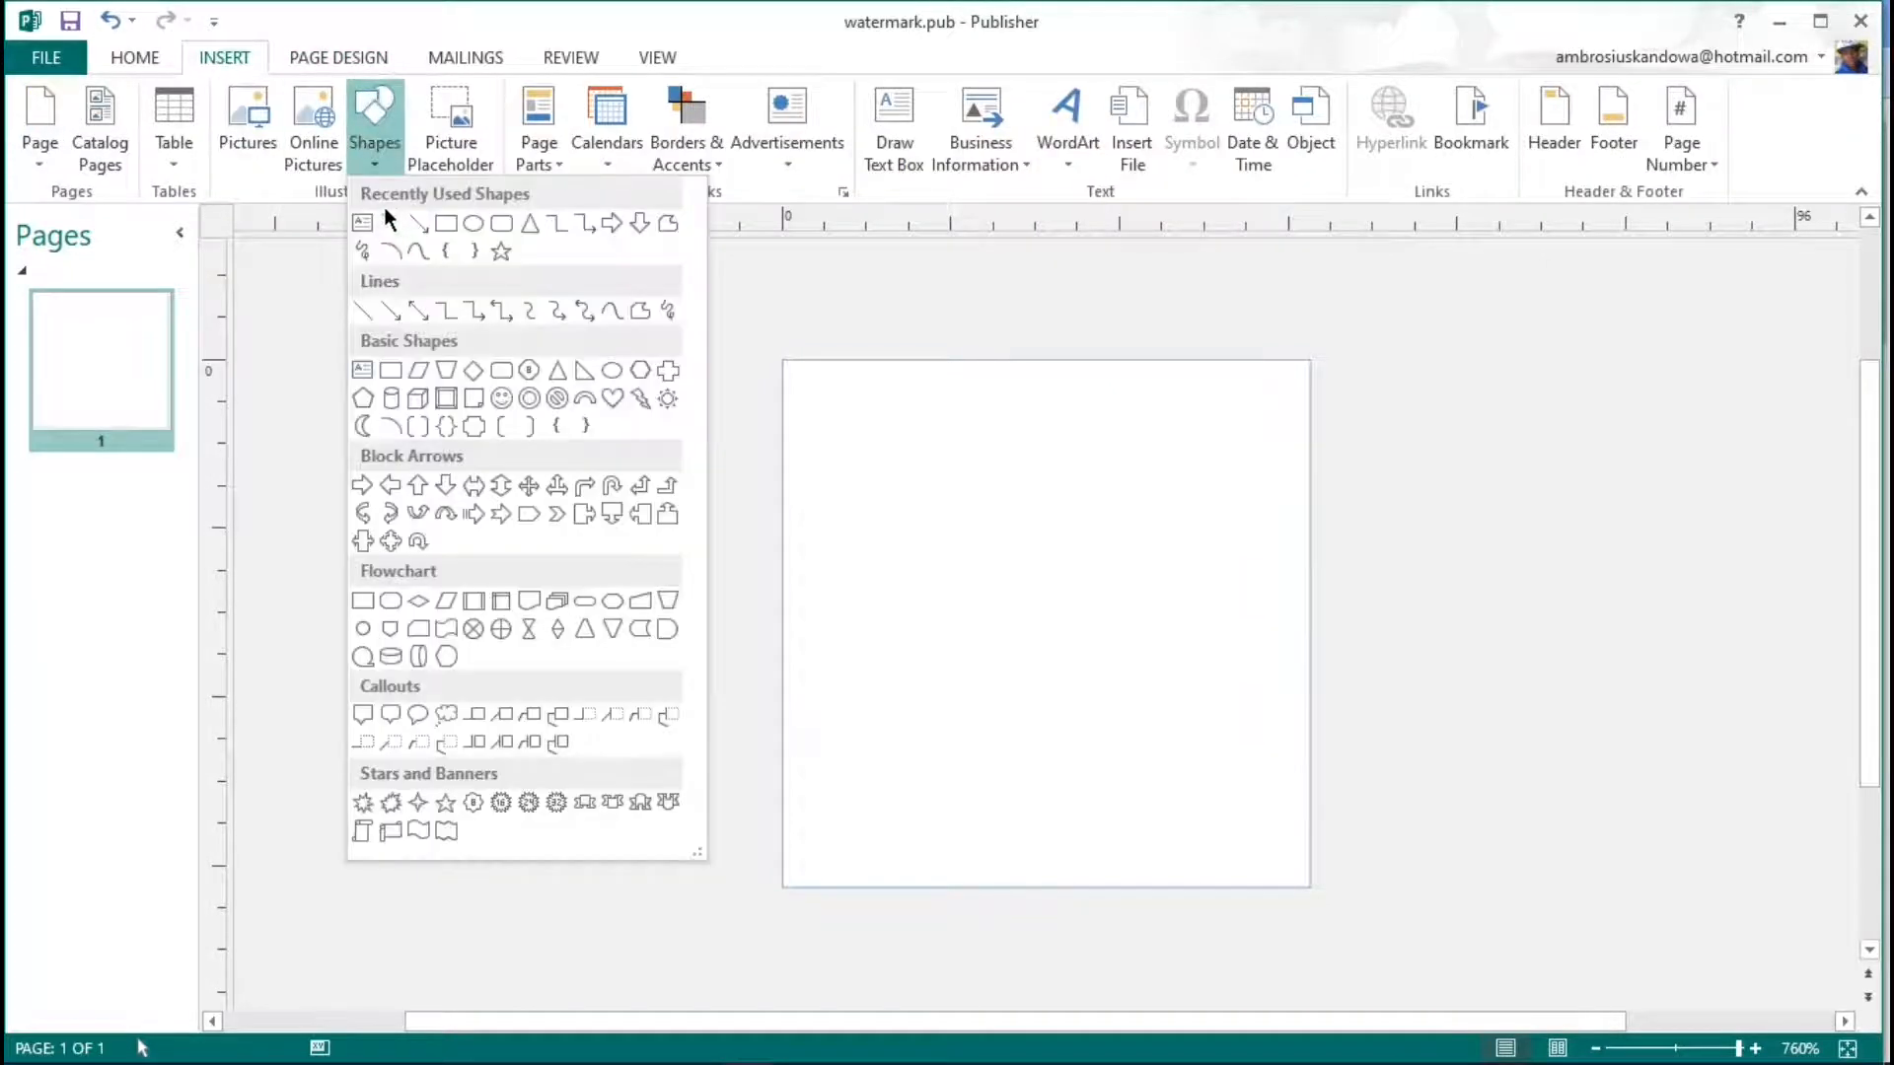
left_click(446, 223)
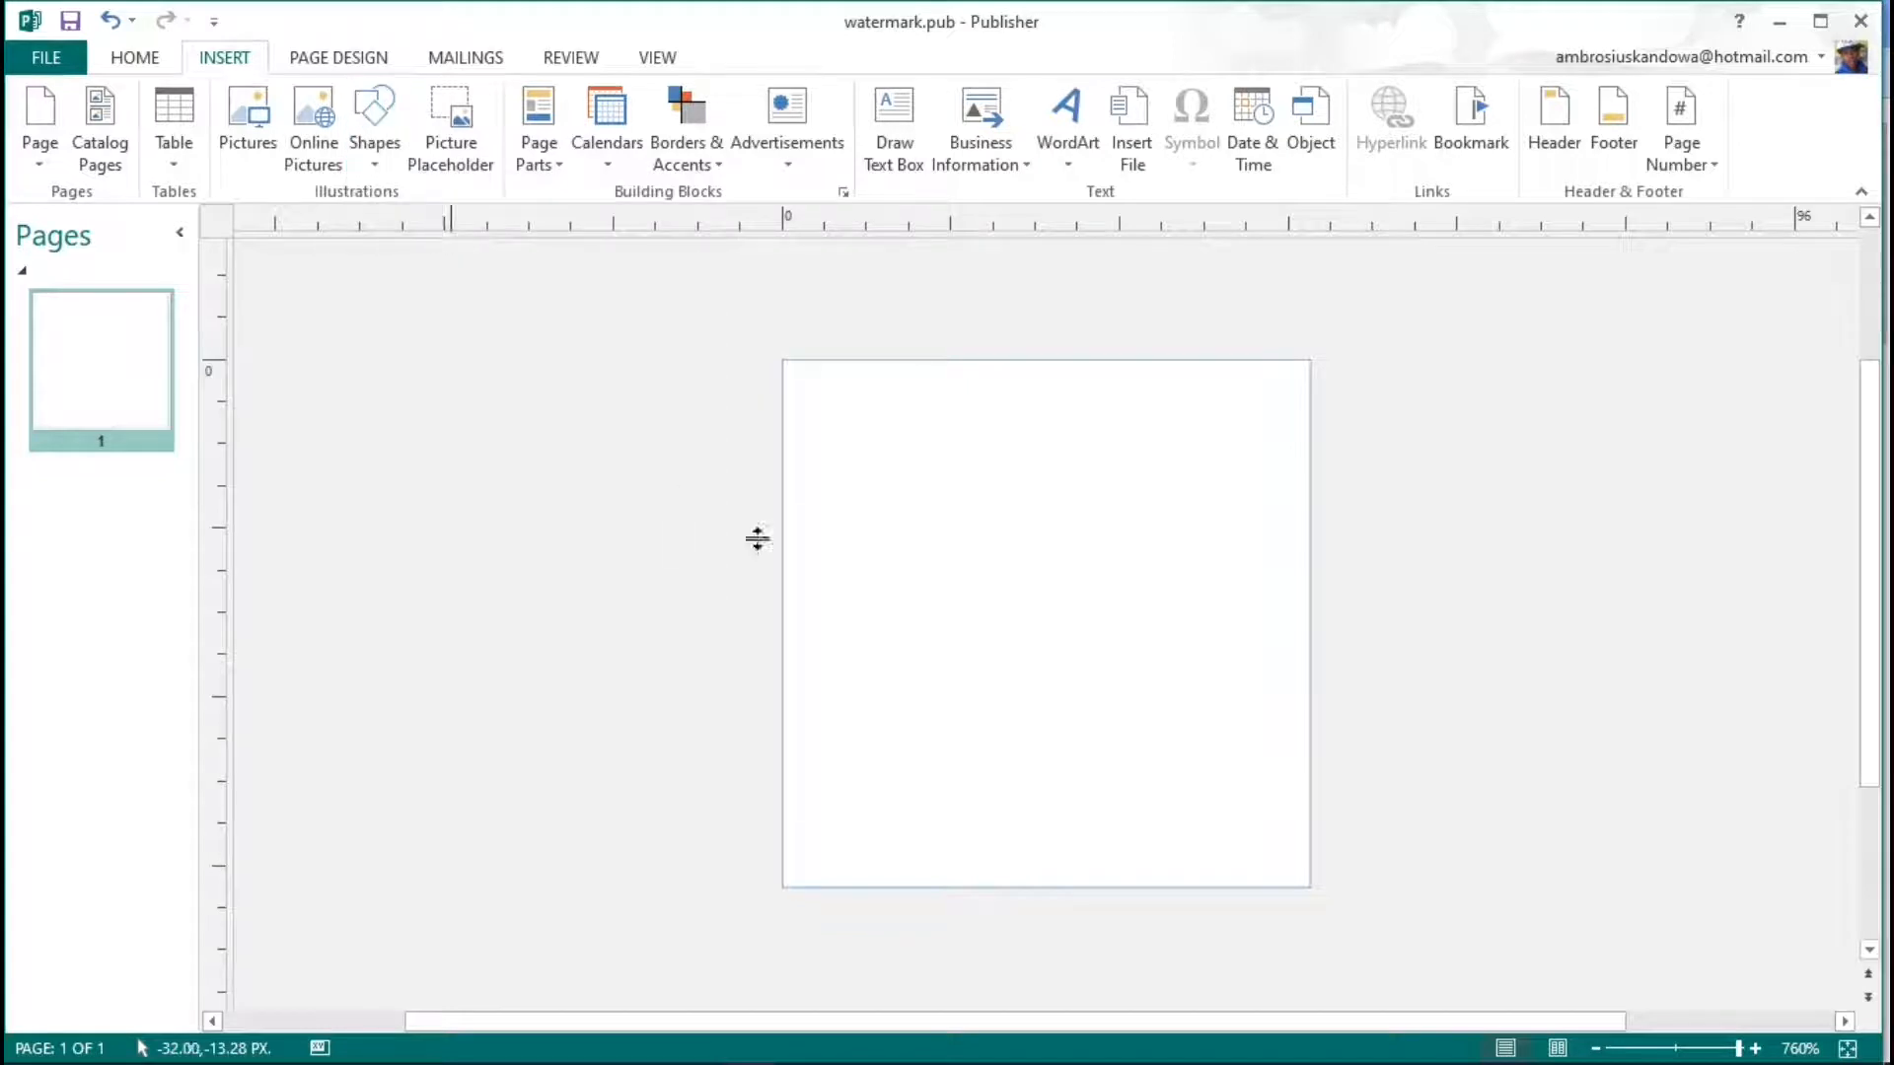
mouse_move(781, 360)
left_mouse_down()
mouse_move(997, 642)
mouse_move(1310, 890)
left_mouse_up()
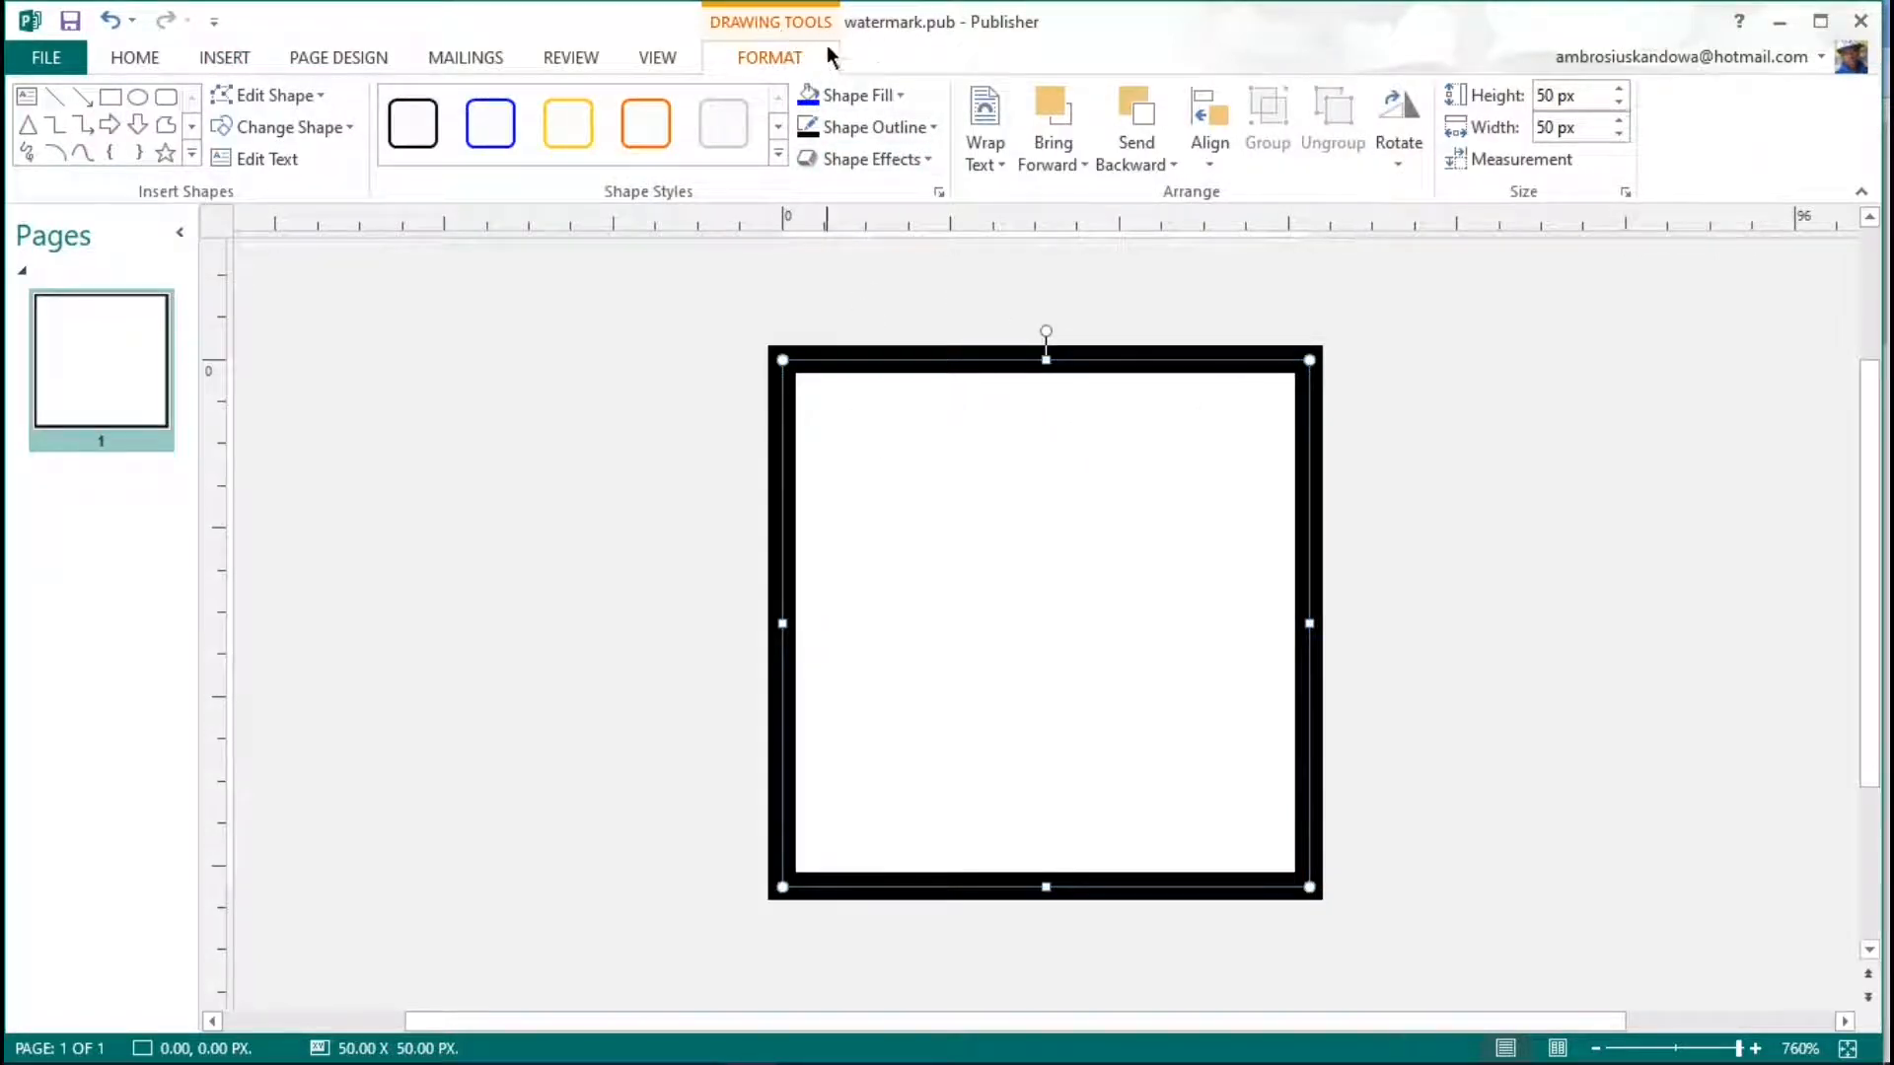
Step: Remove the square's outline, fill it with standard red, and leave it deselected
left_click(923, 132)
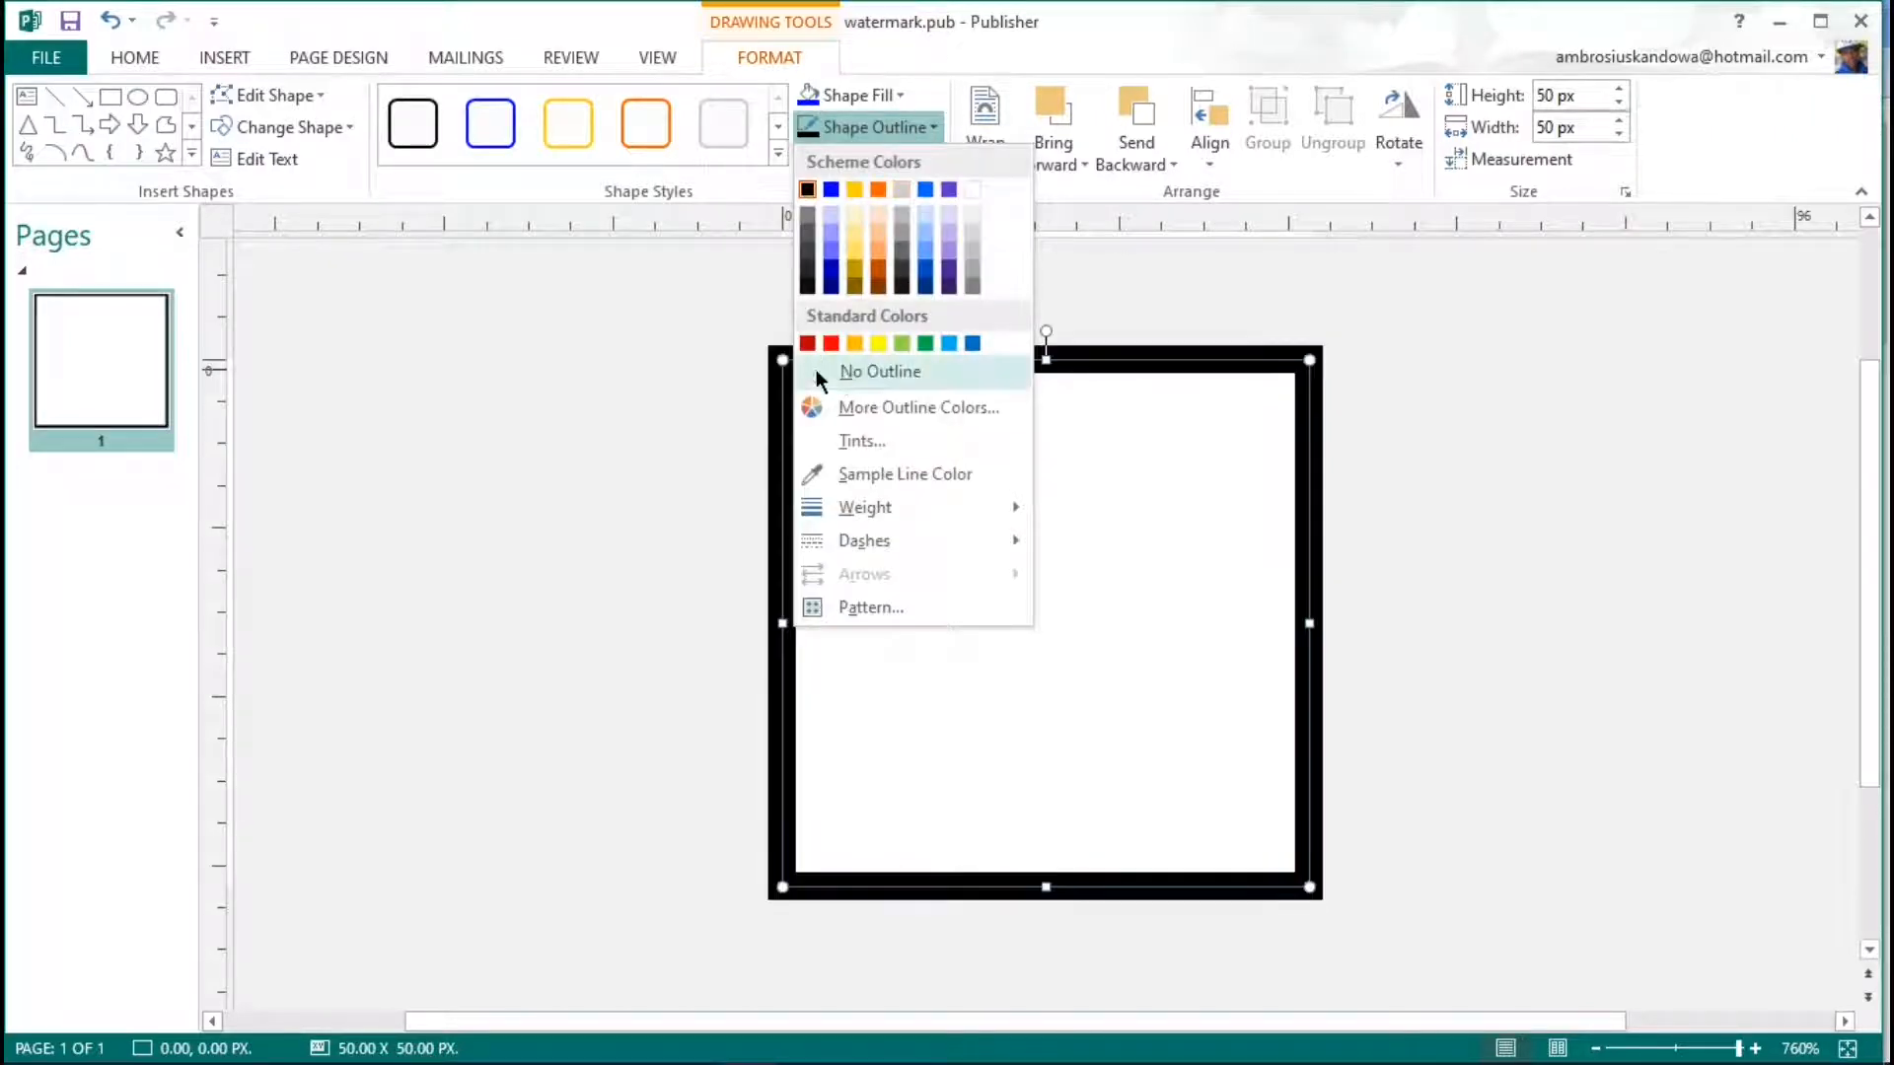
left_click(814, 371)
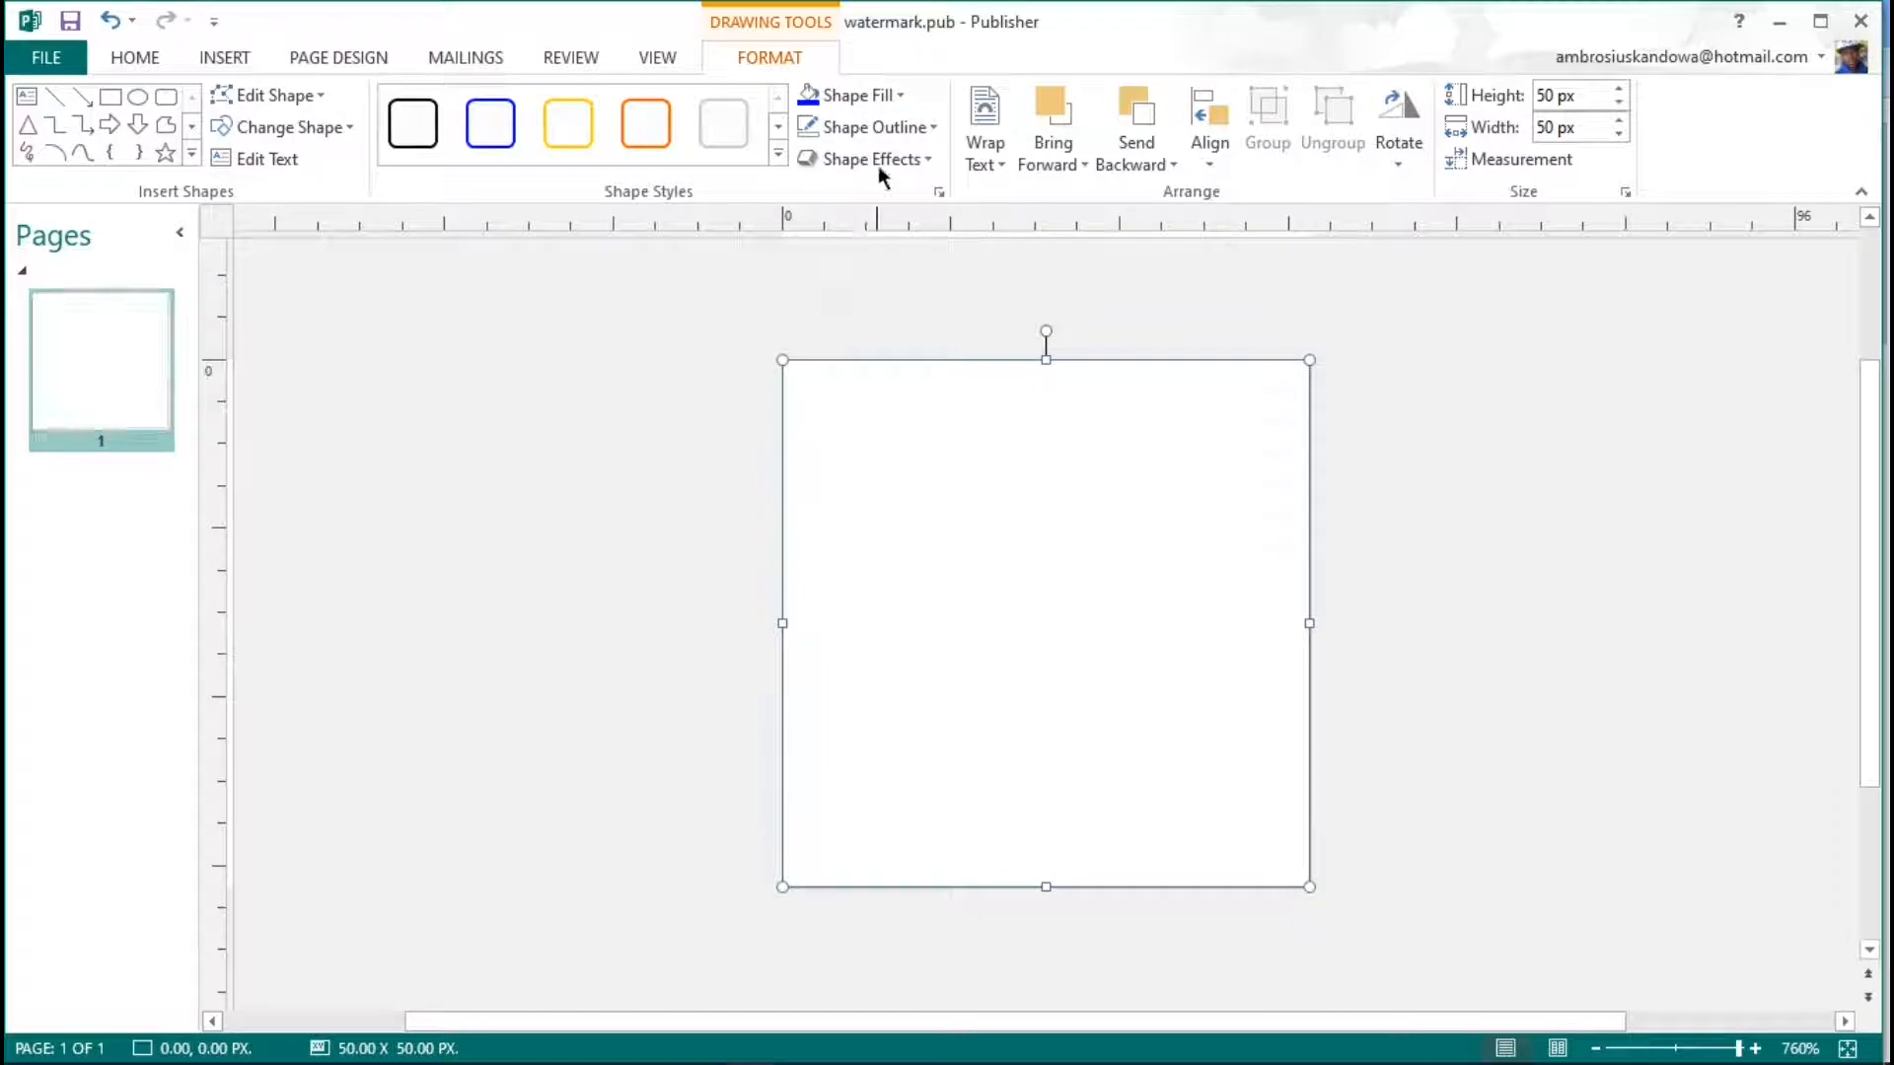
left_click(893, 94)
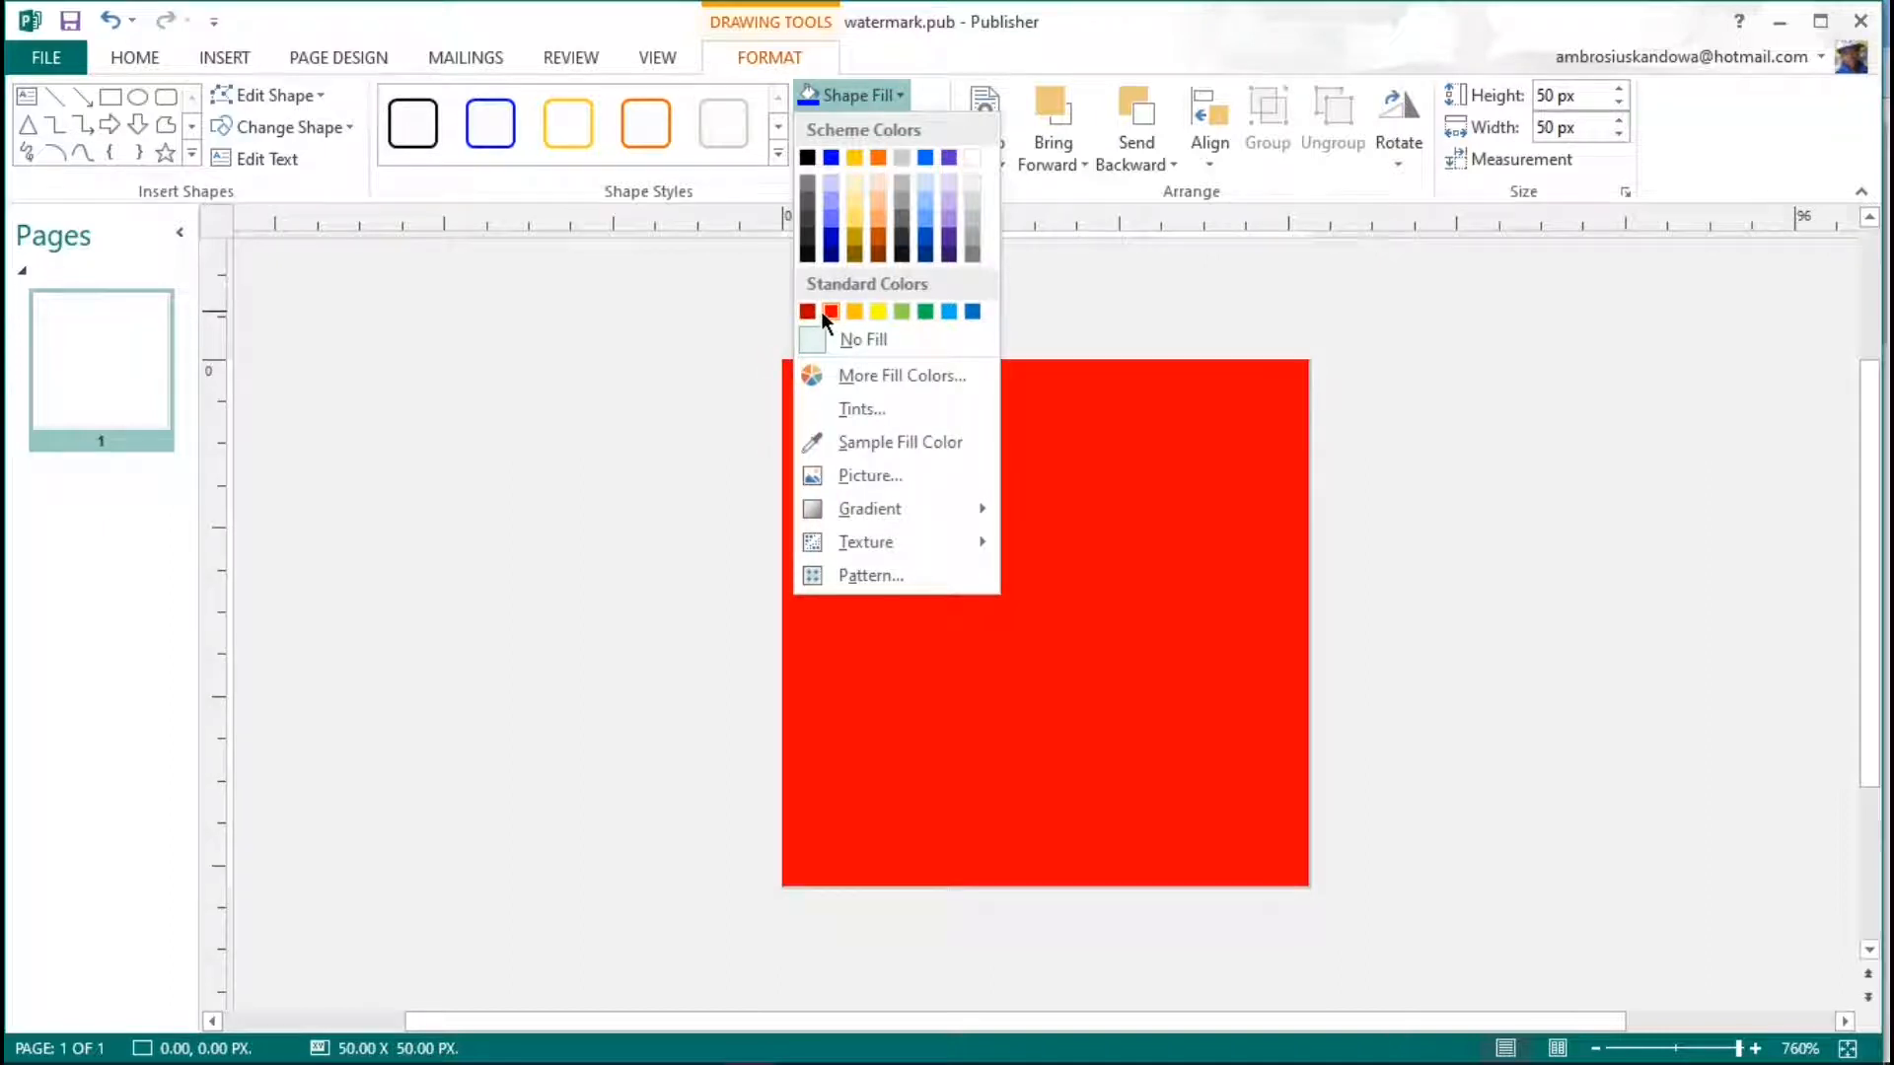
left_click(823, 312)
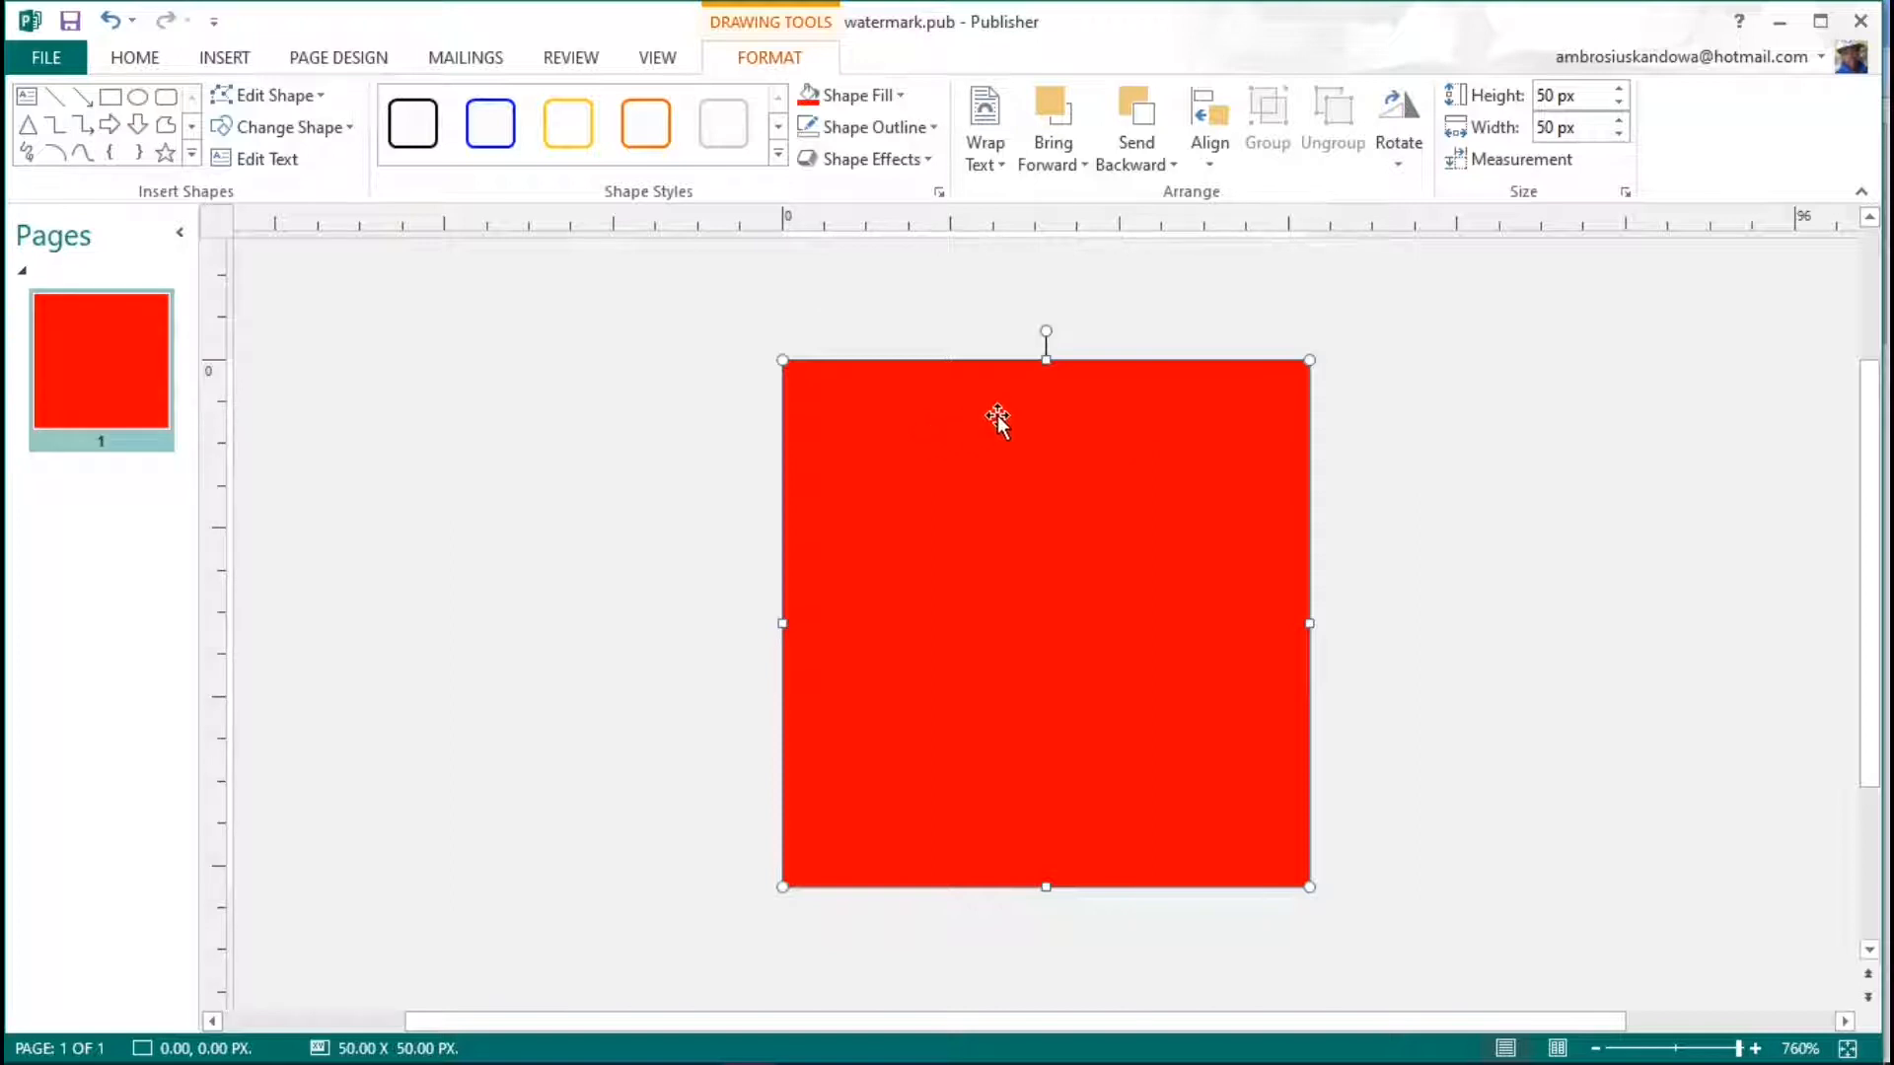
left_click(1386, 487)
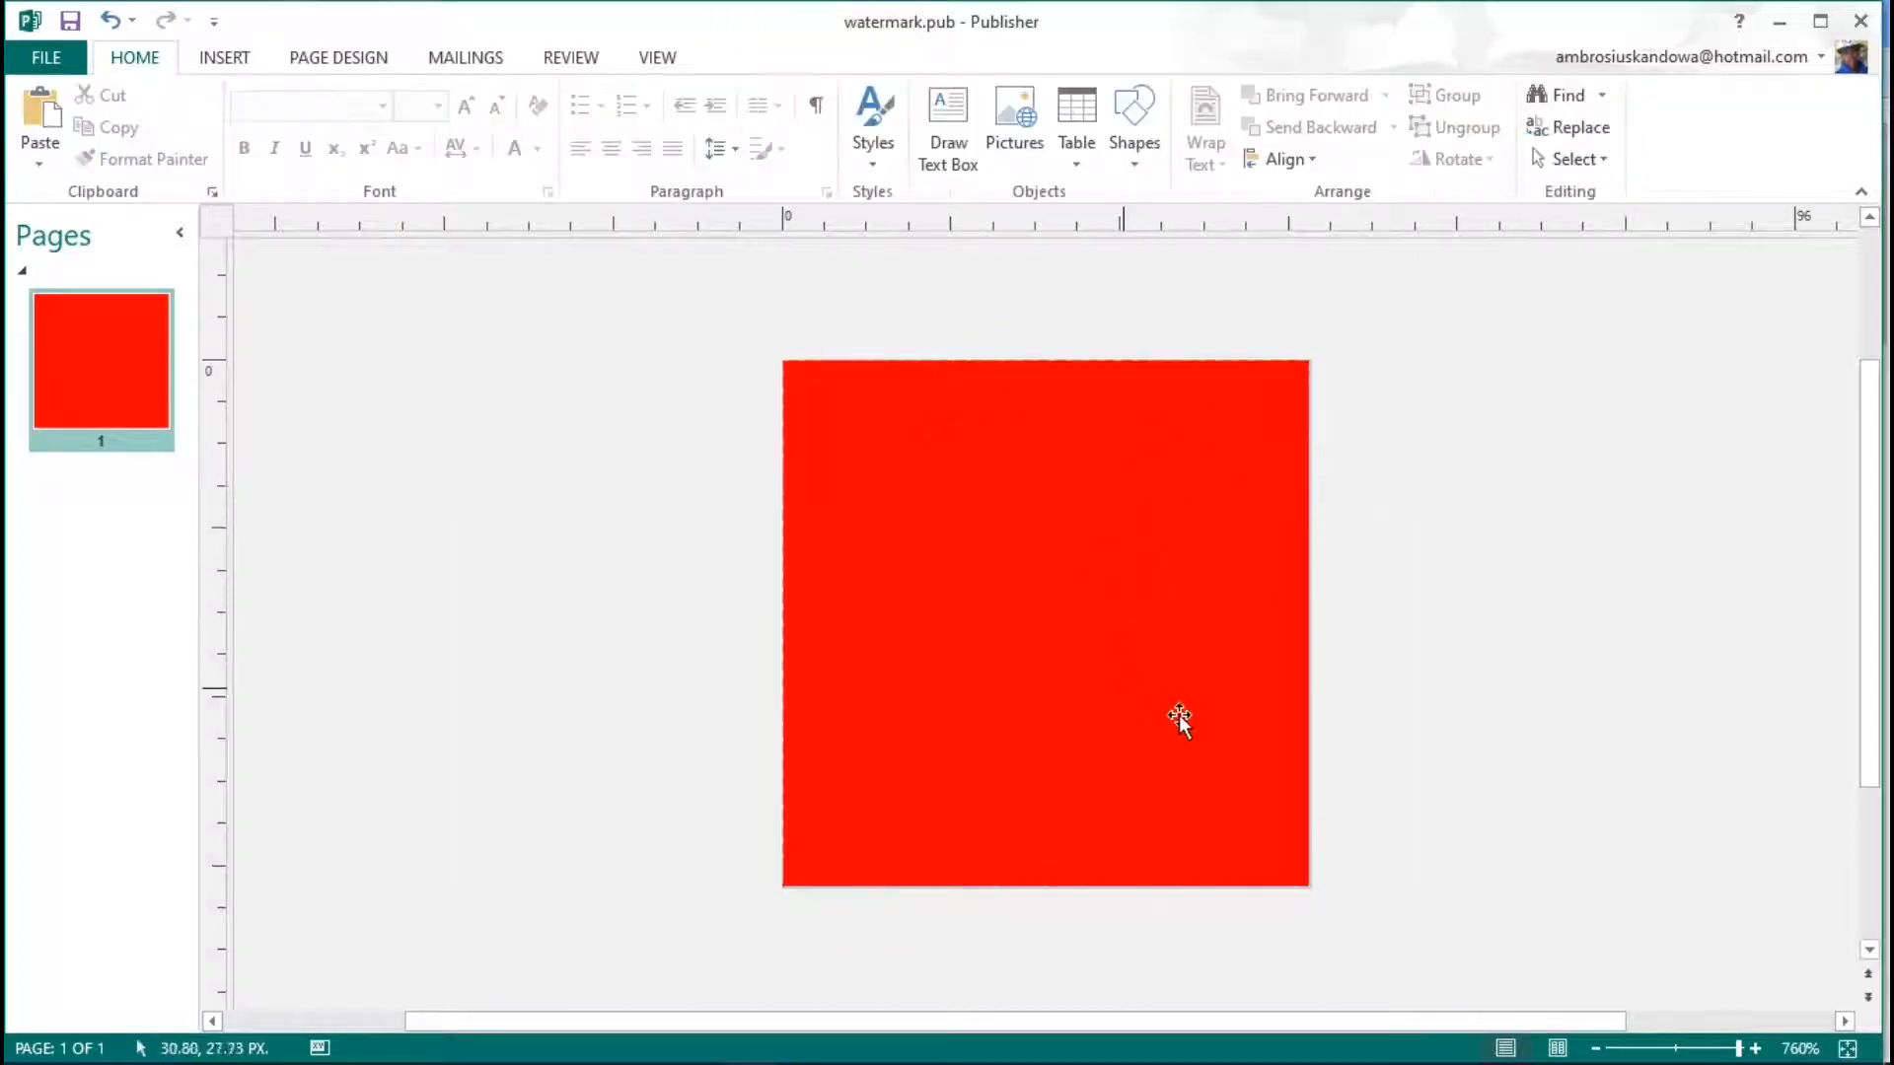
left_click(1131, 647)
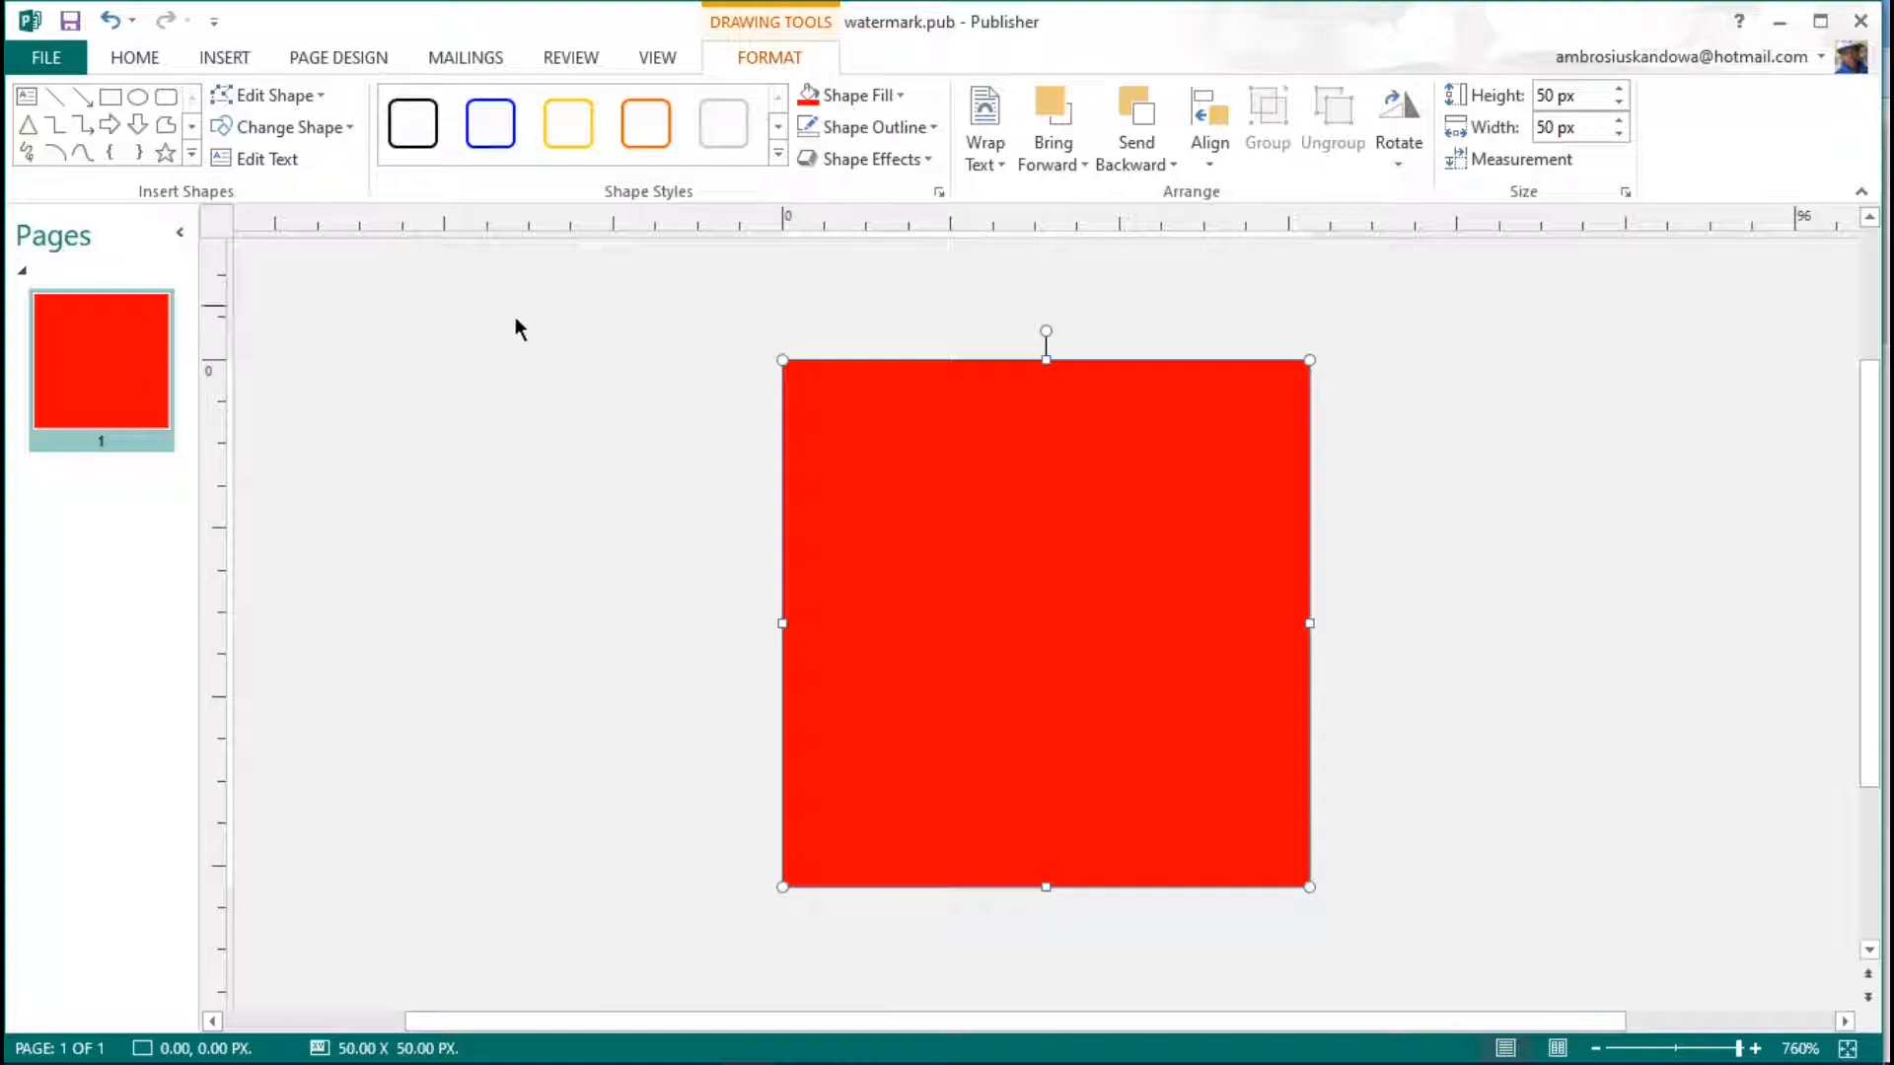
left_click(514, 475)
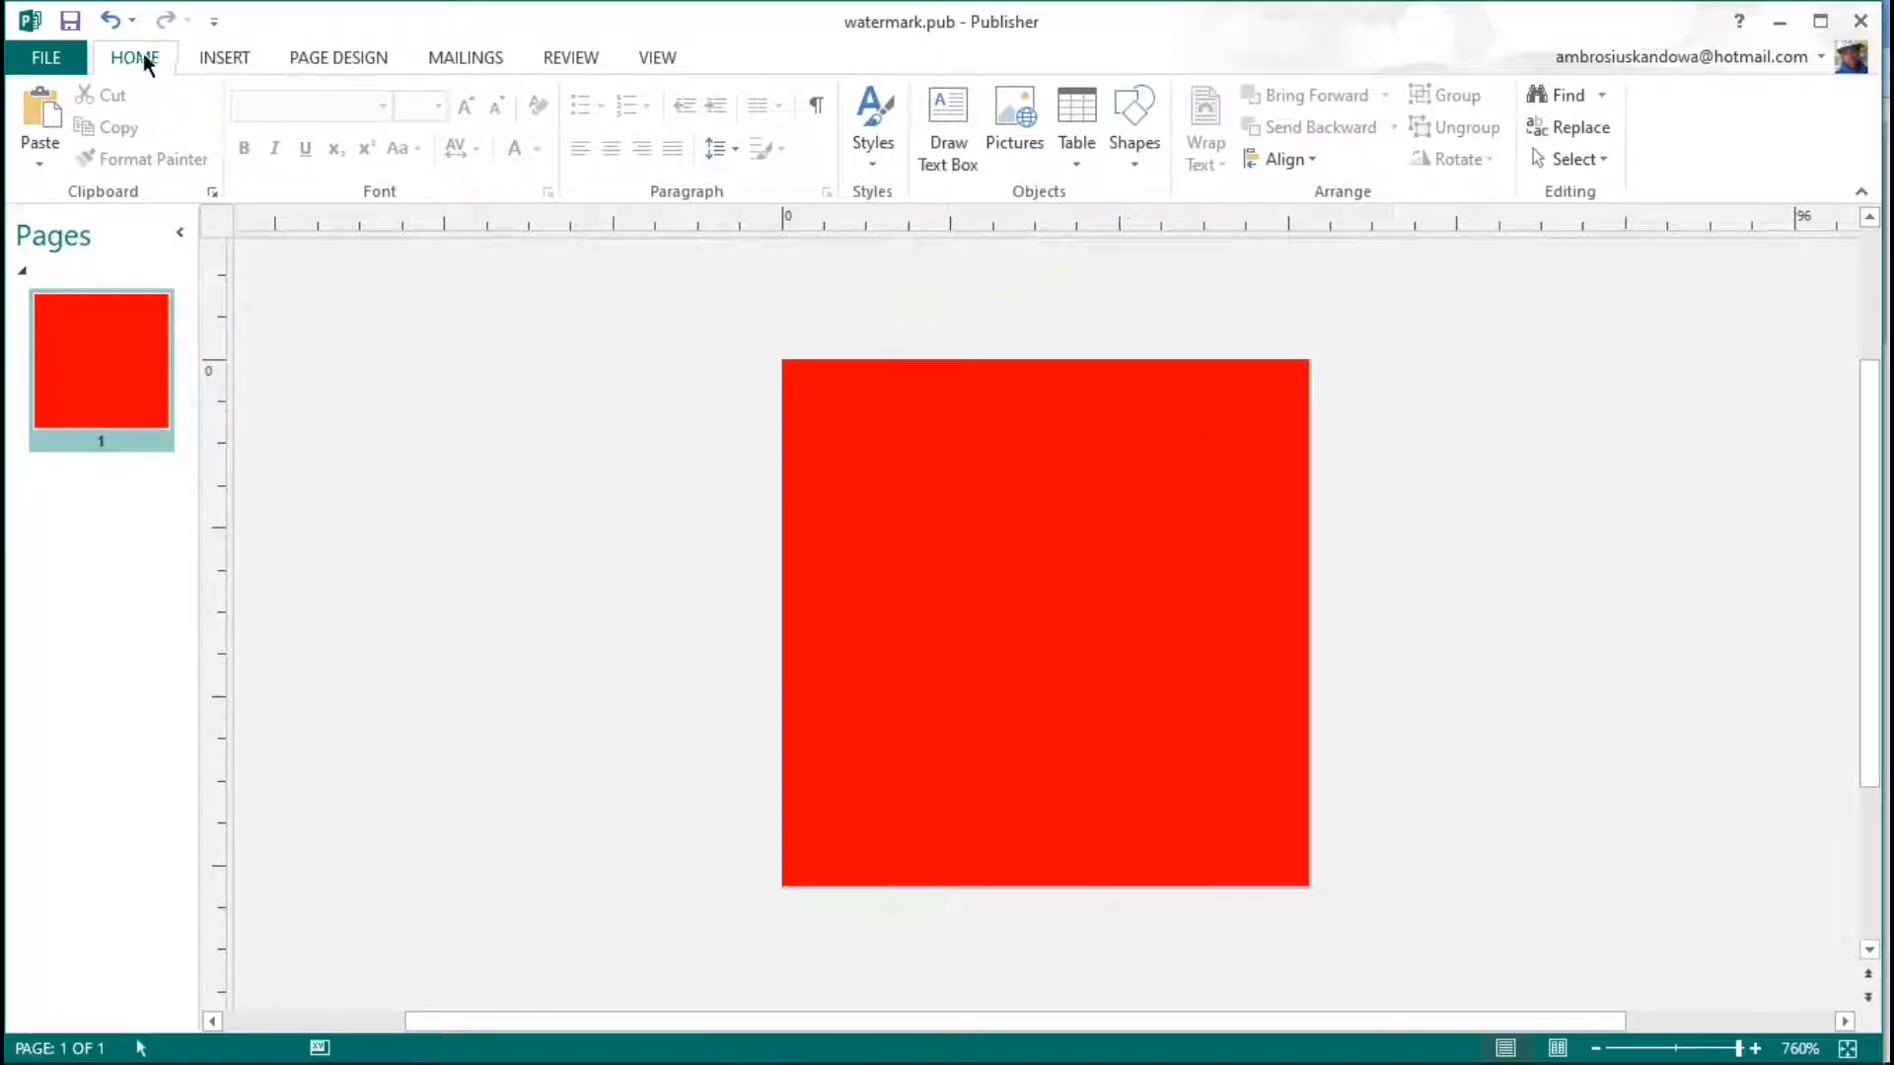
Step: Add a text box reading "TECH" beside the red square's upper part and enlarge it to about 55 by 20 px
left_click(952, 136)
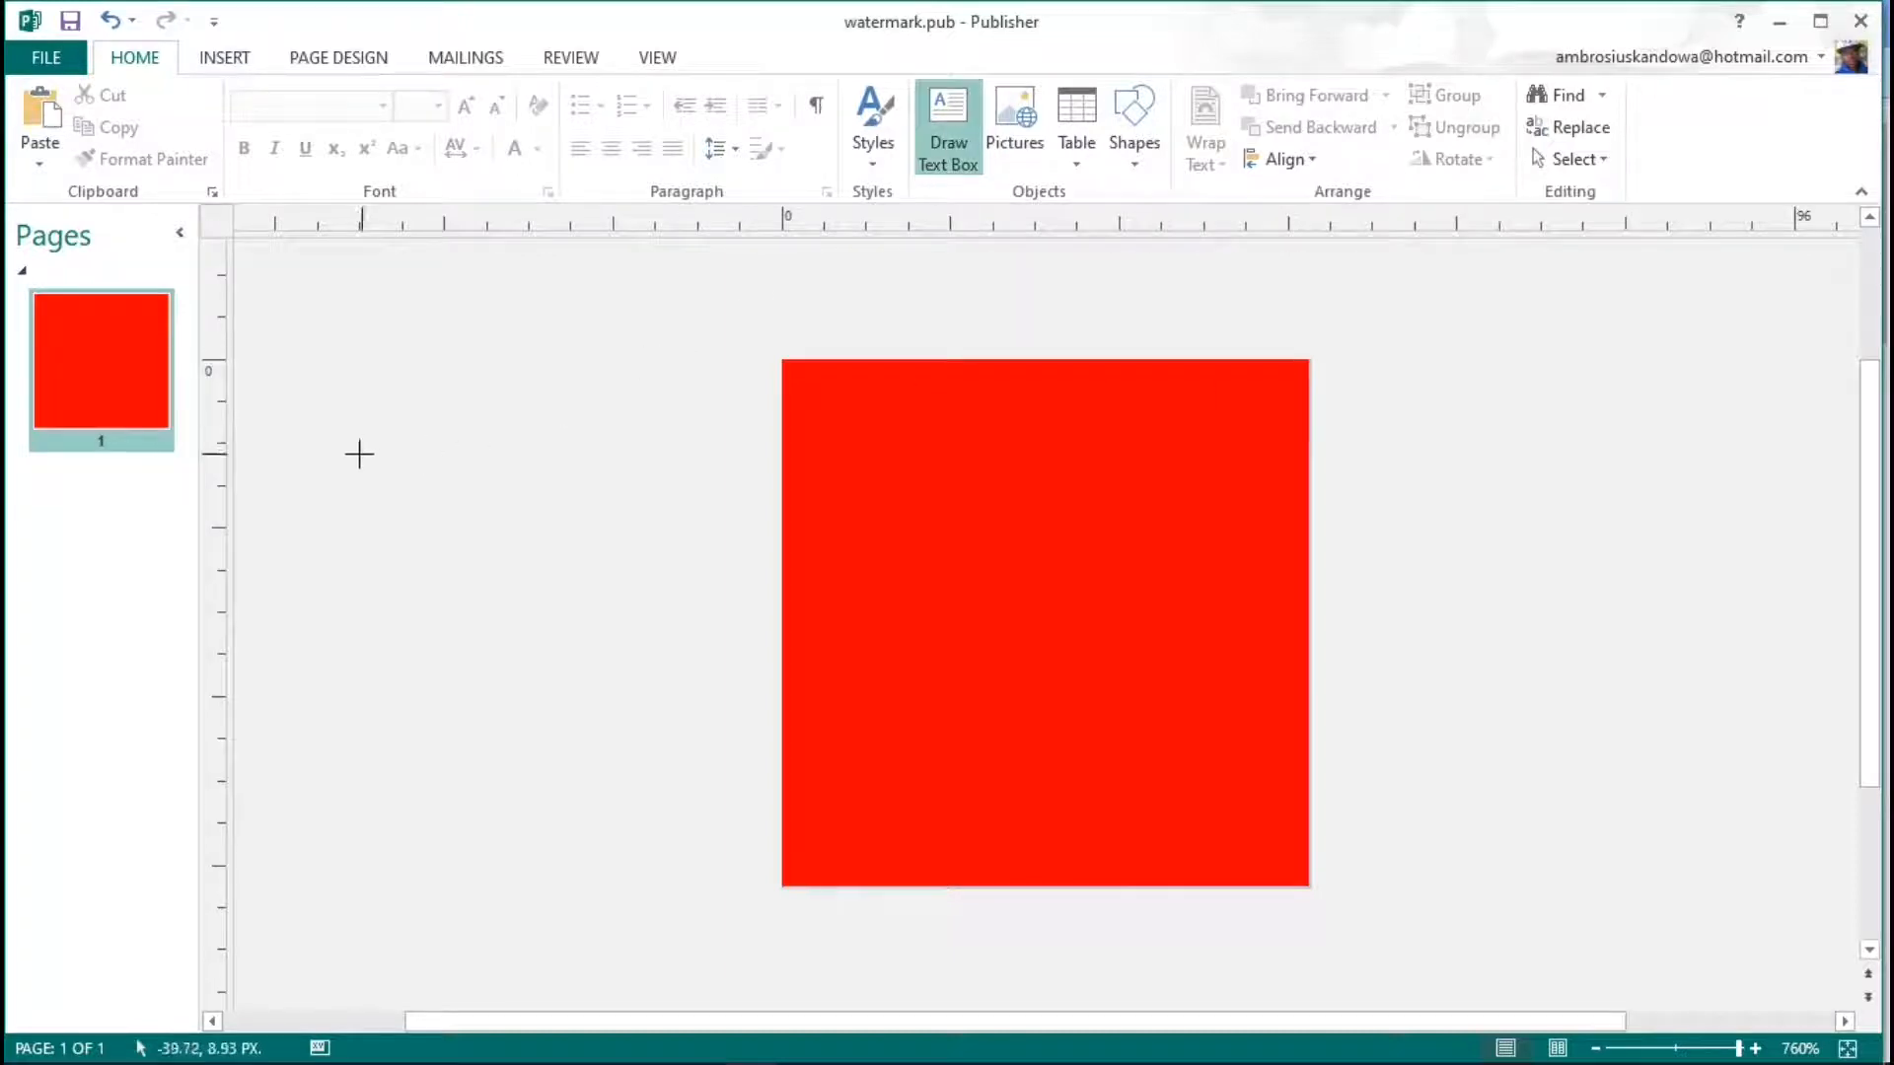
mouse_move(376, 443)
left_mouse_down()
mouse_move(537, 503)
mouse_move(786, 549)
left_mouse_up()
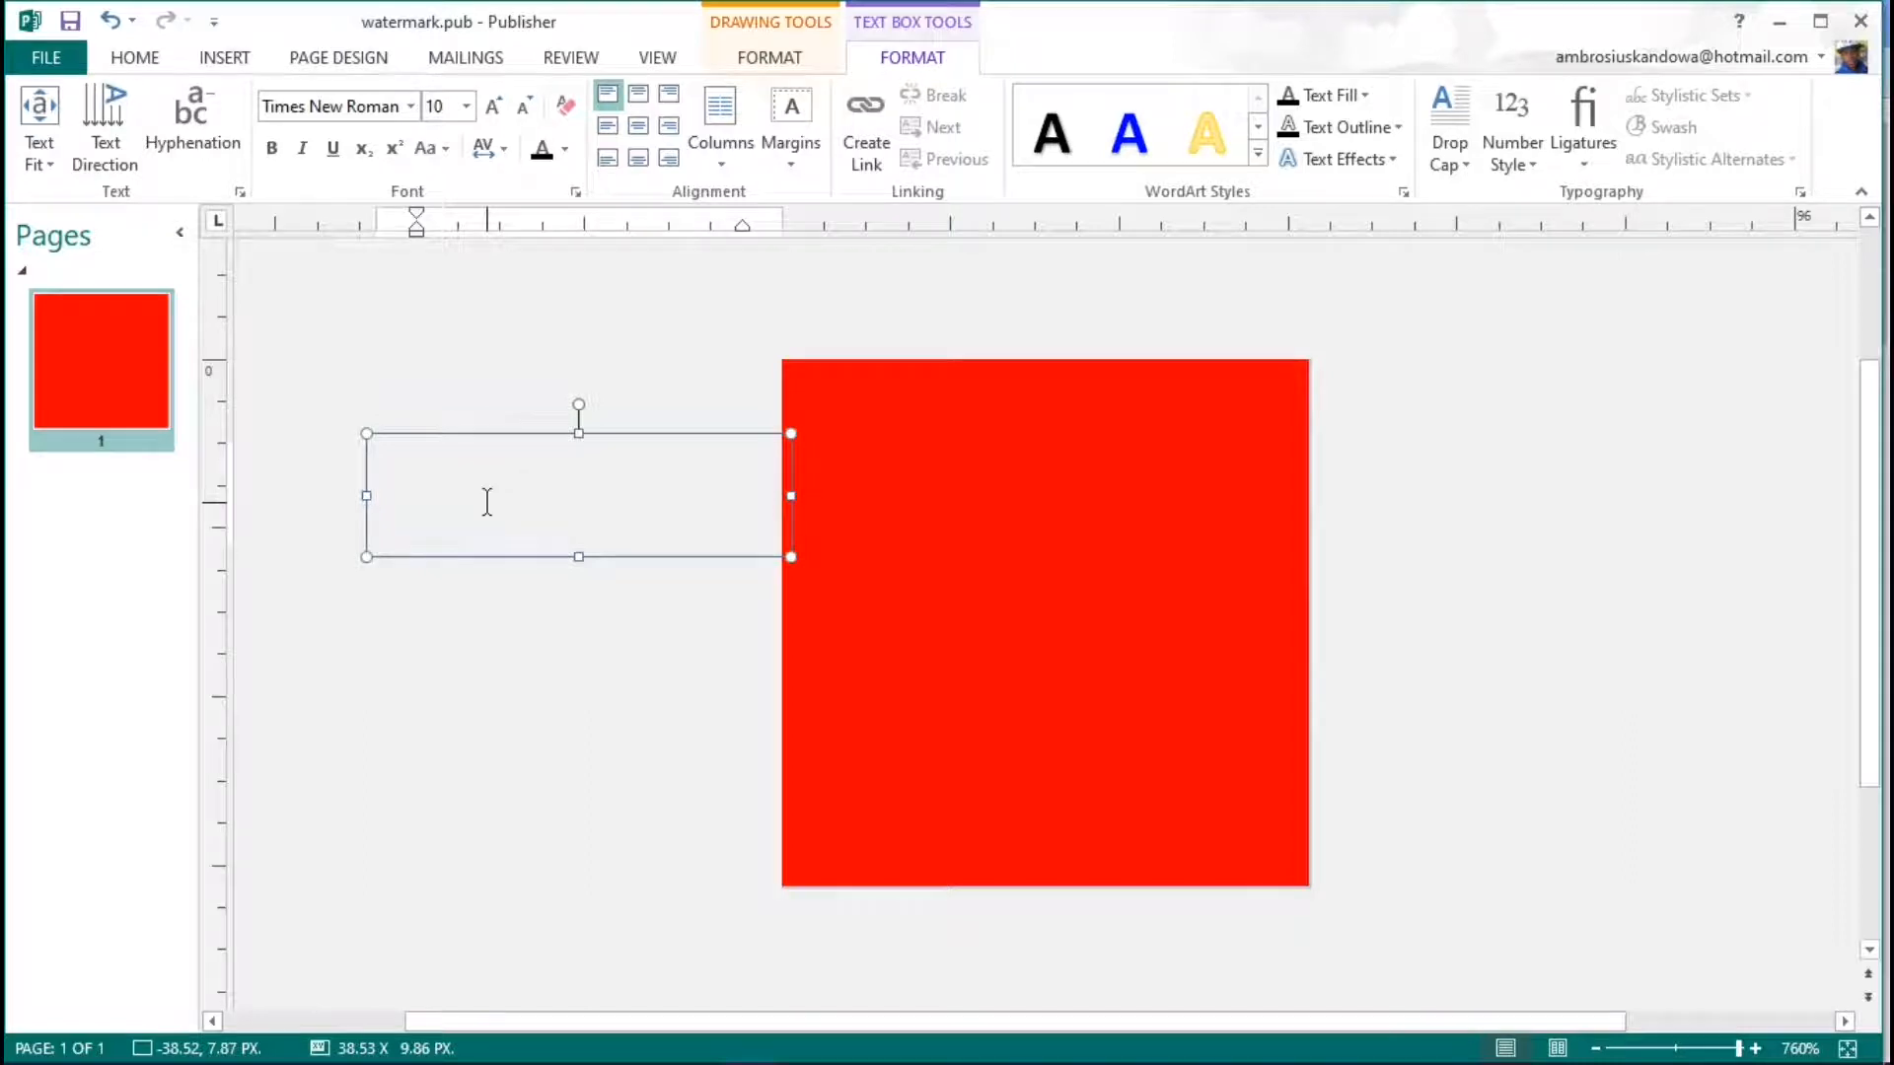
type("TEC")
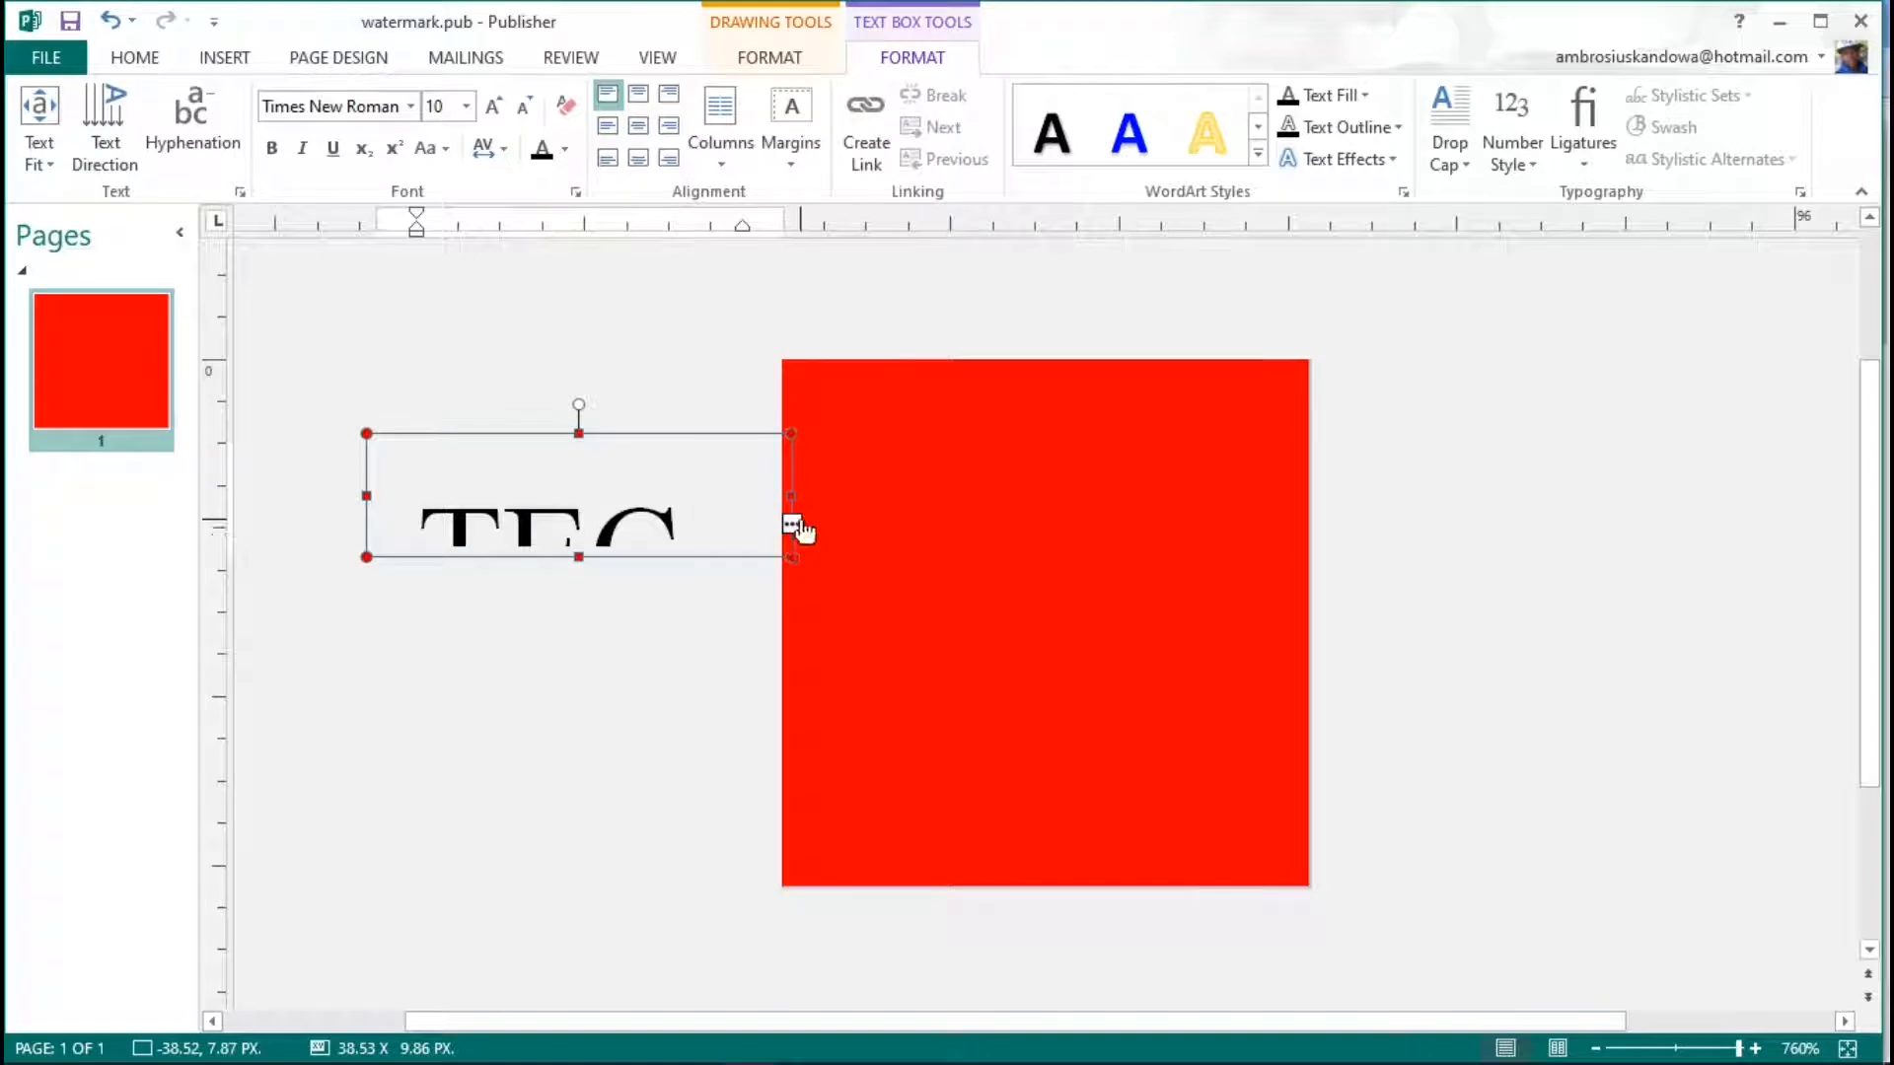
left_click(789, 493)
left_click_drag(789, 495, 965, 495)
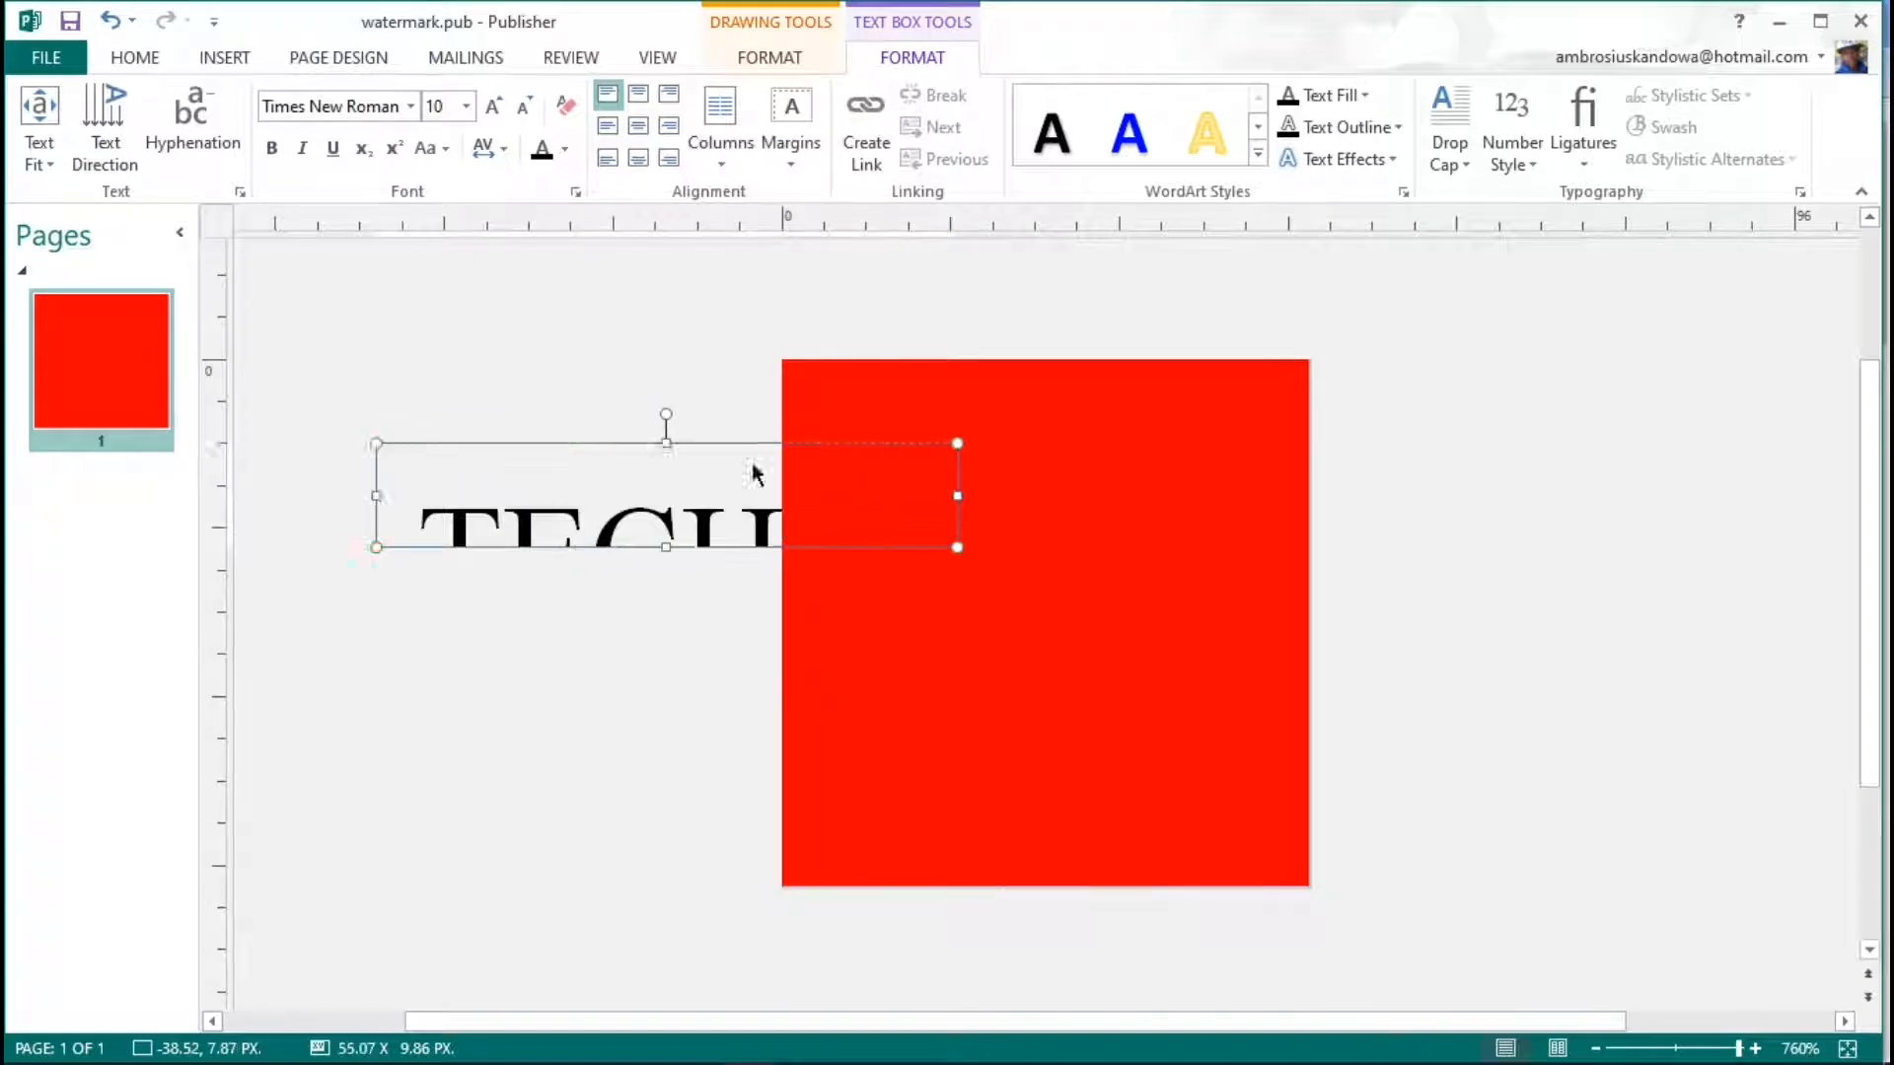
left_click(808, 482)
left_click_drag(649, 434, 510, 350)
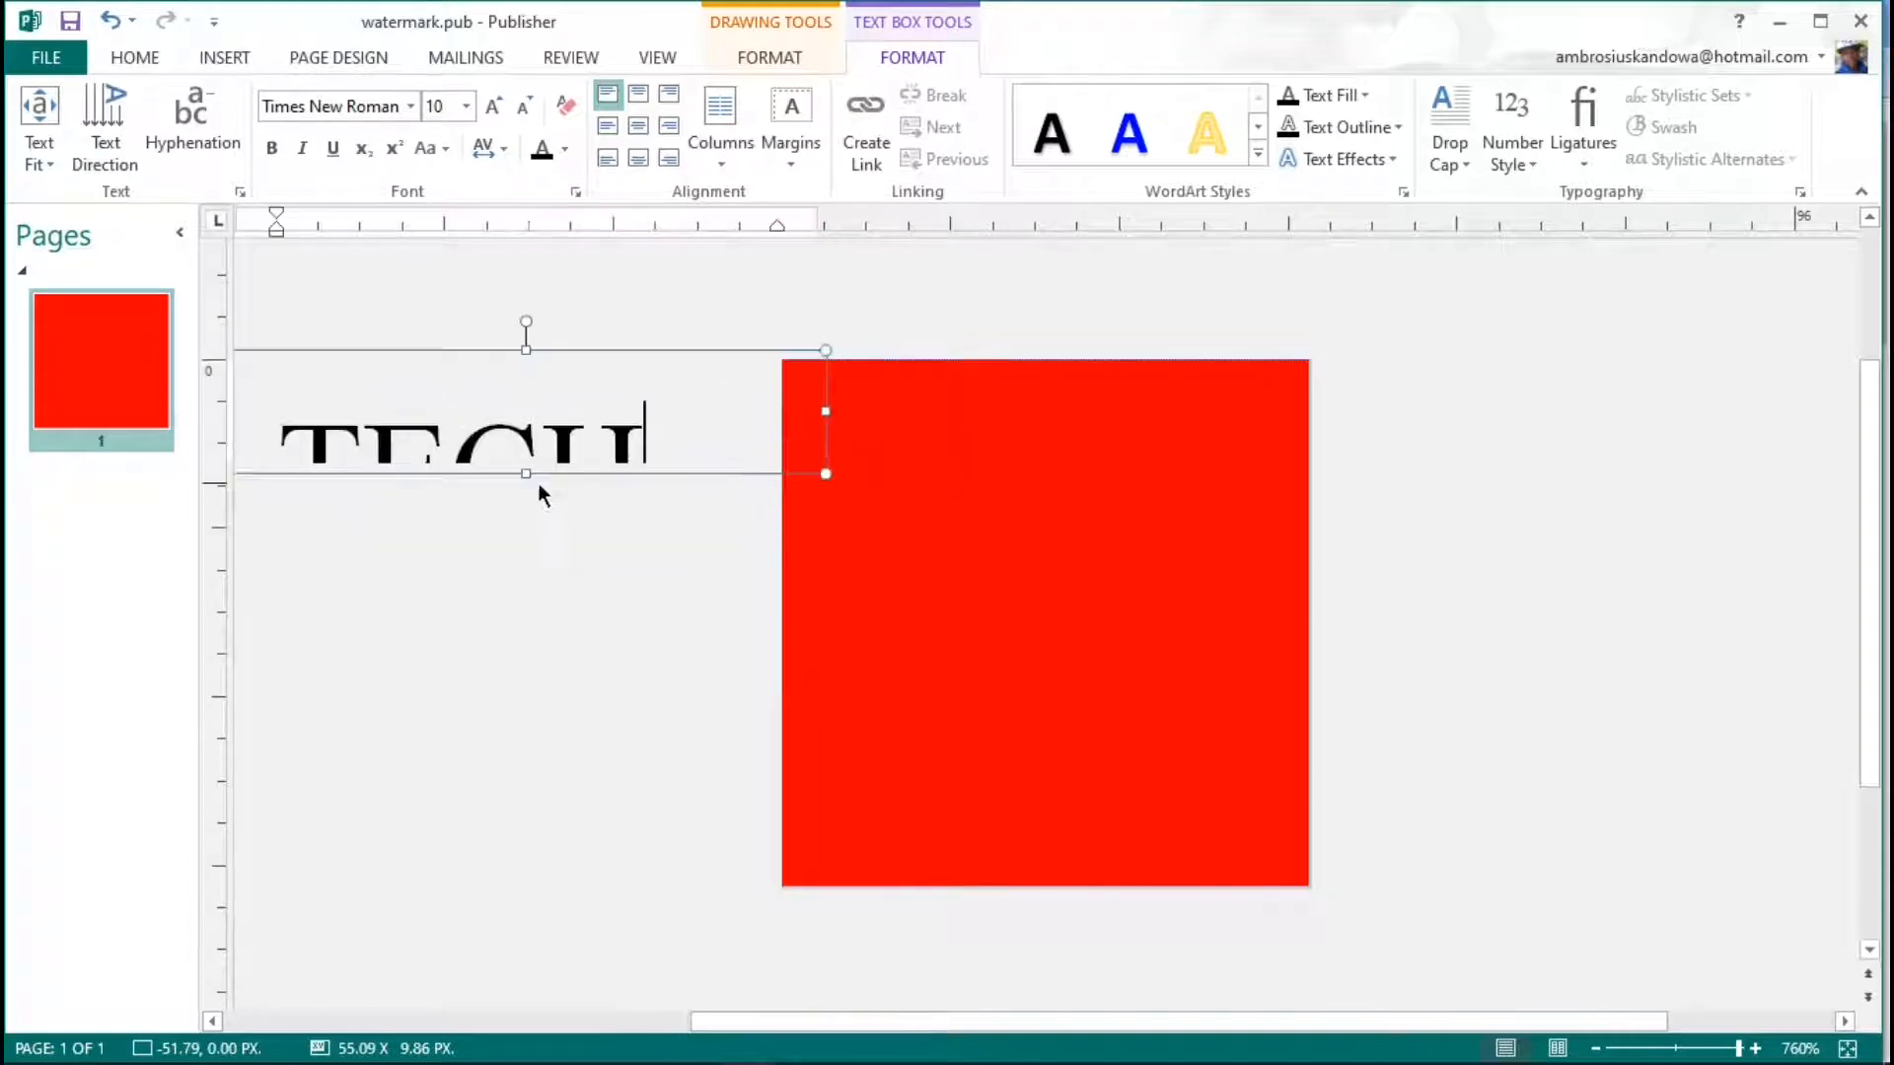
left_click_drag(523, 479, 542, 582)
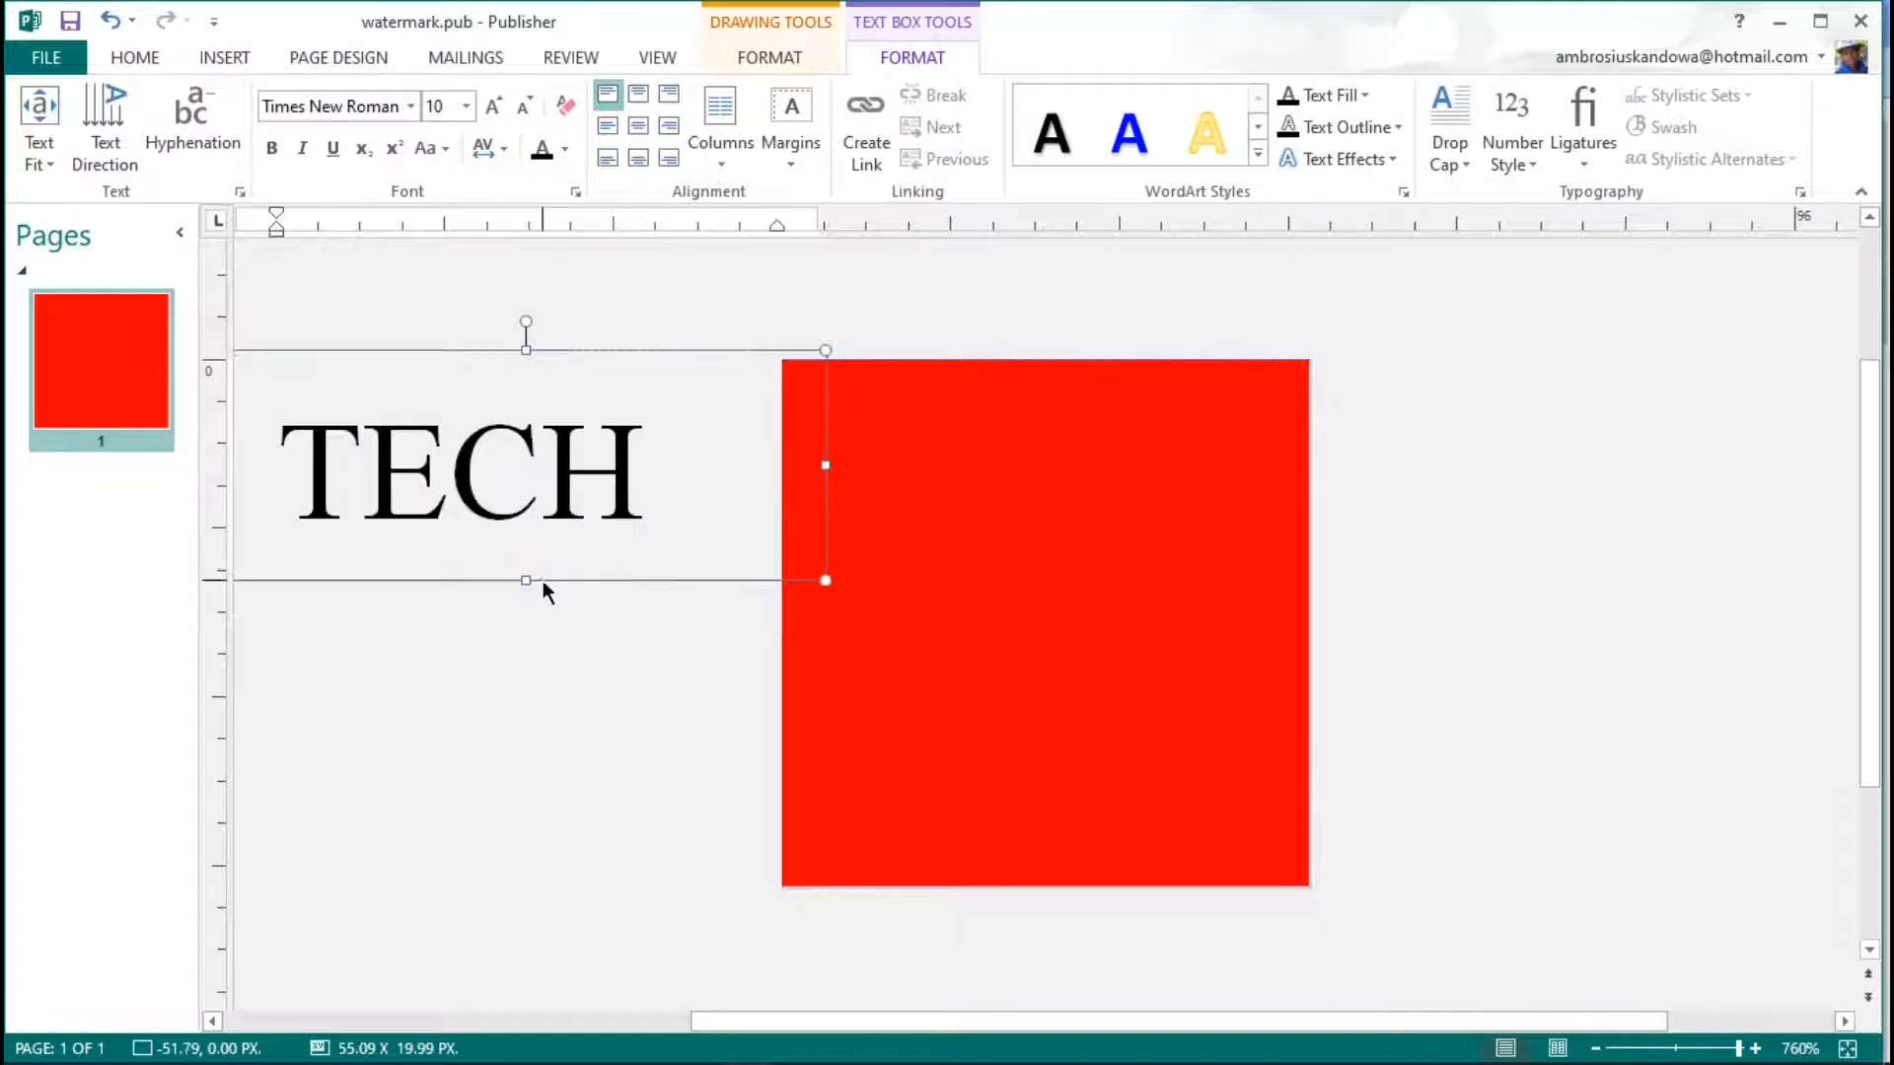
left_click(619, 345)
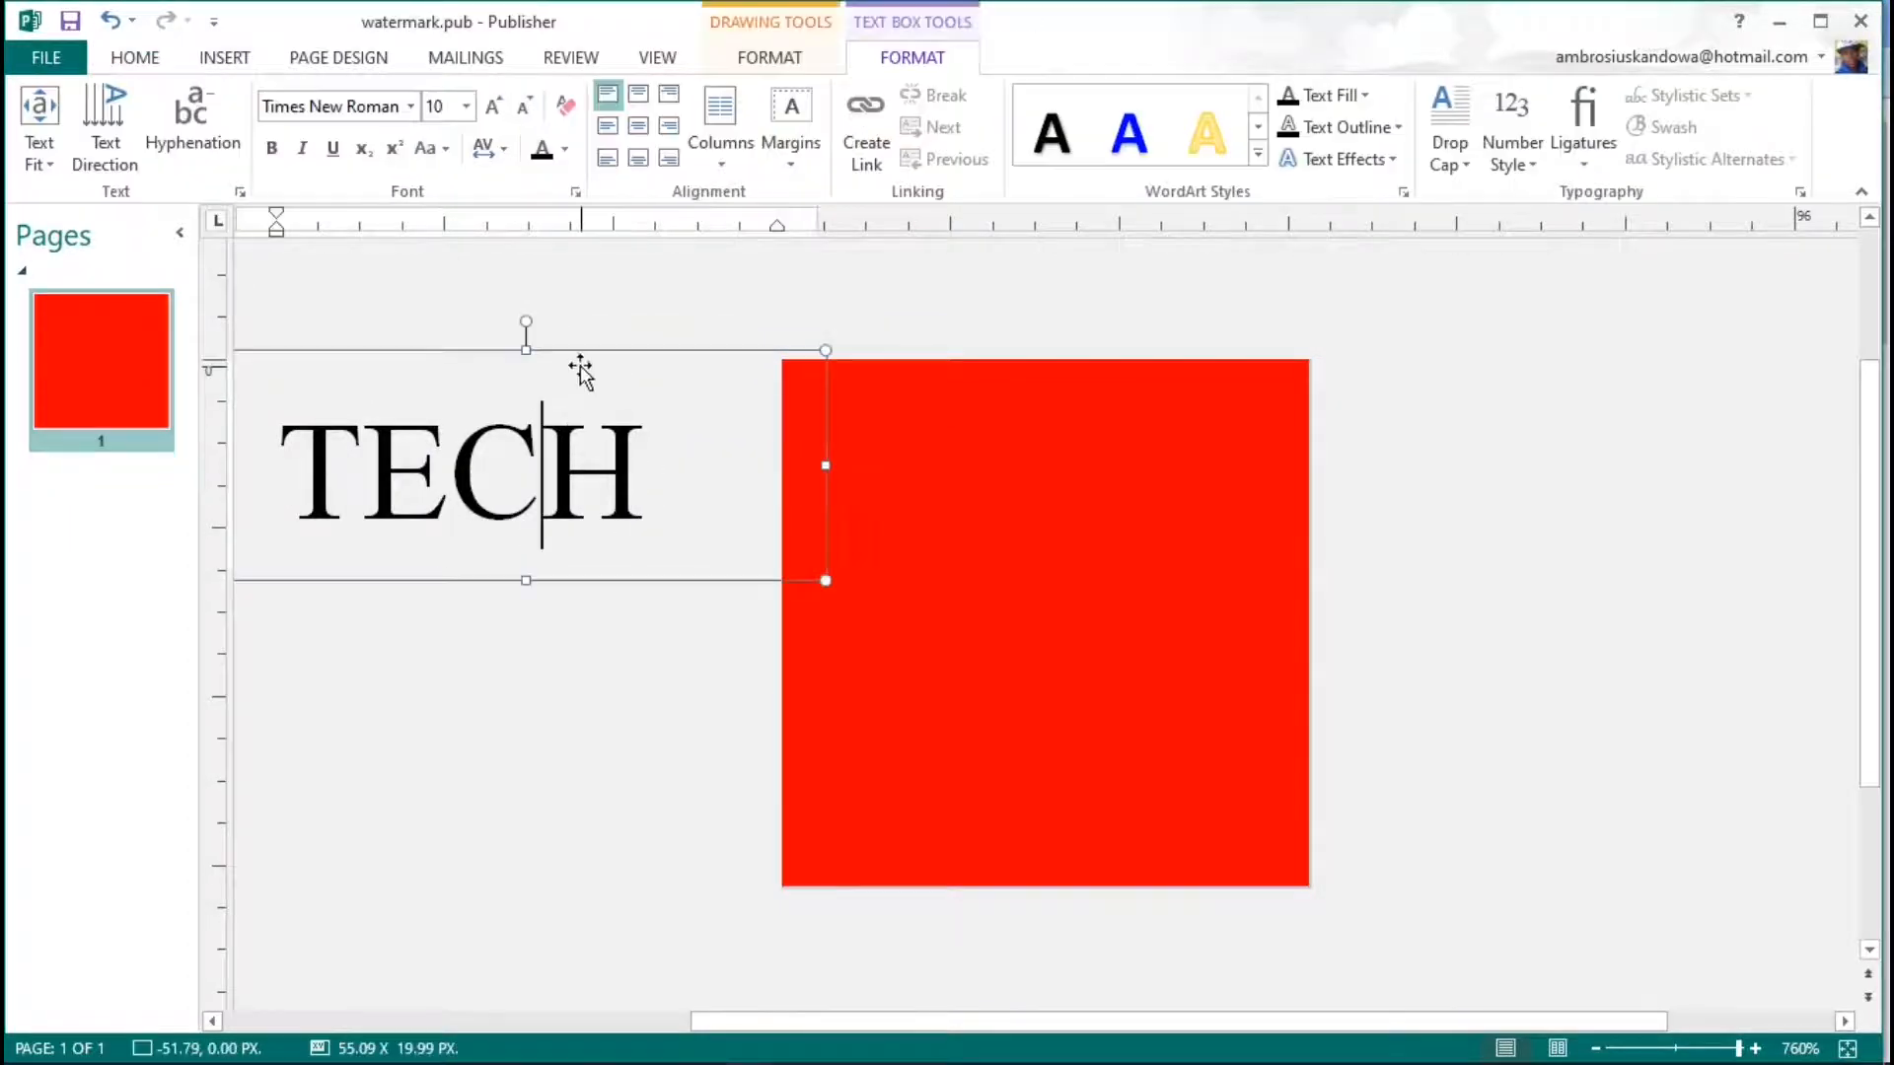
left_click_drag(578, 359, 612, 359)
Step: Switch to Firefox to check the channel name on its YouTube page, and return to Publisher
left_click_drag(666, 471, 562, 471)
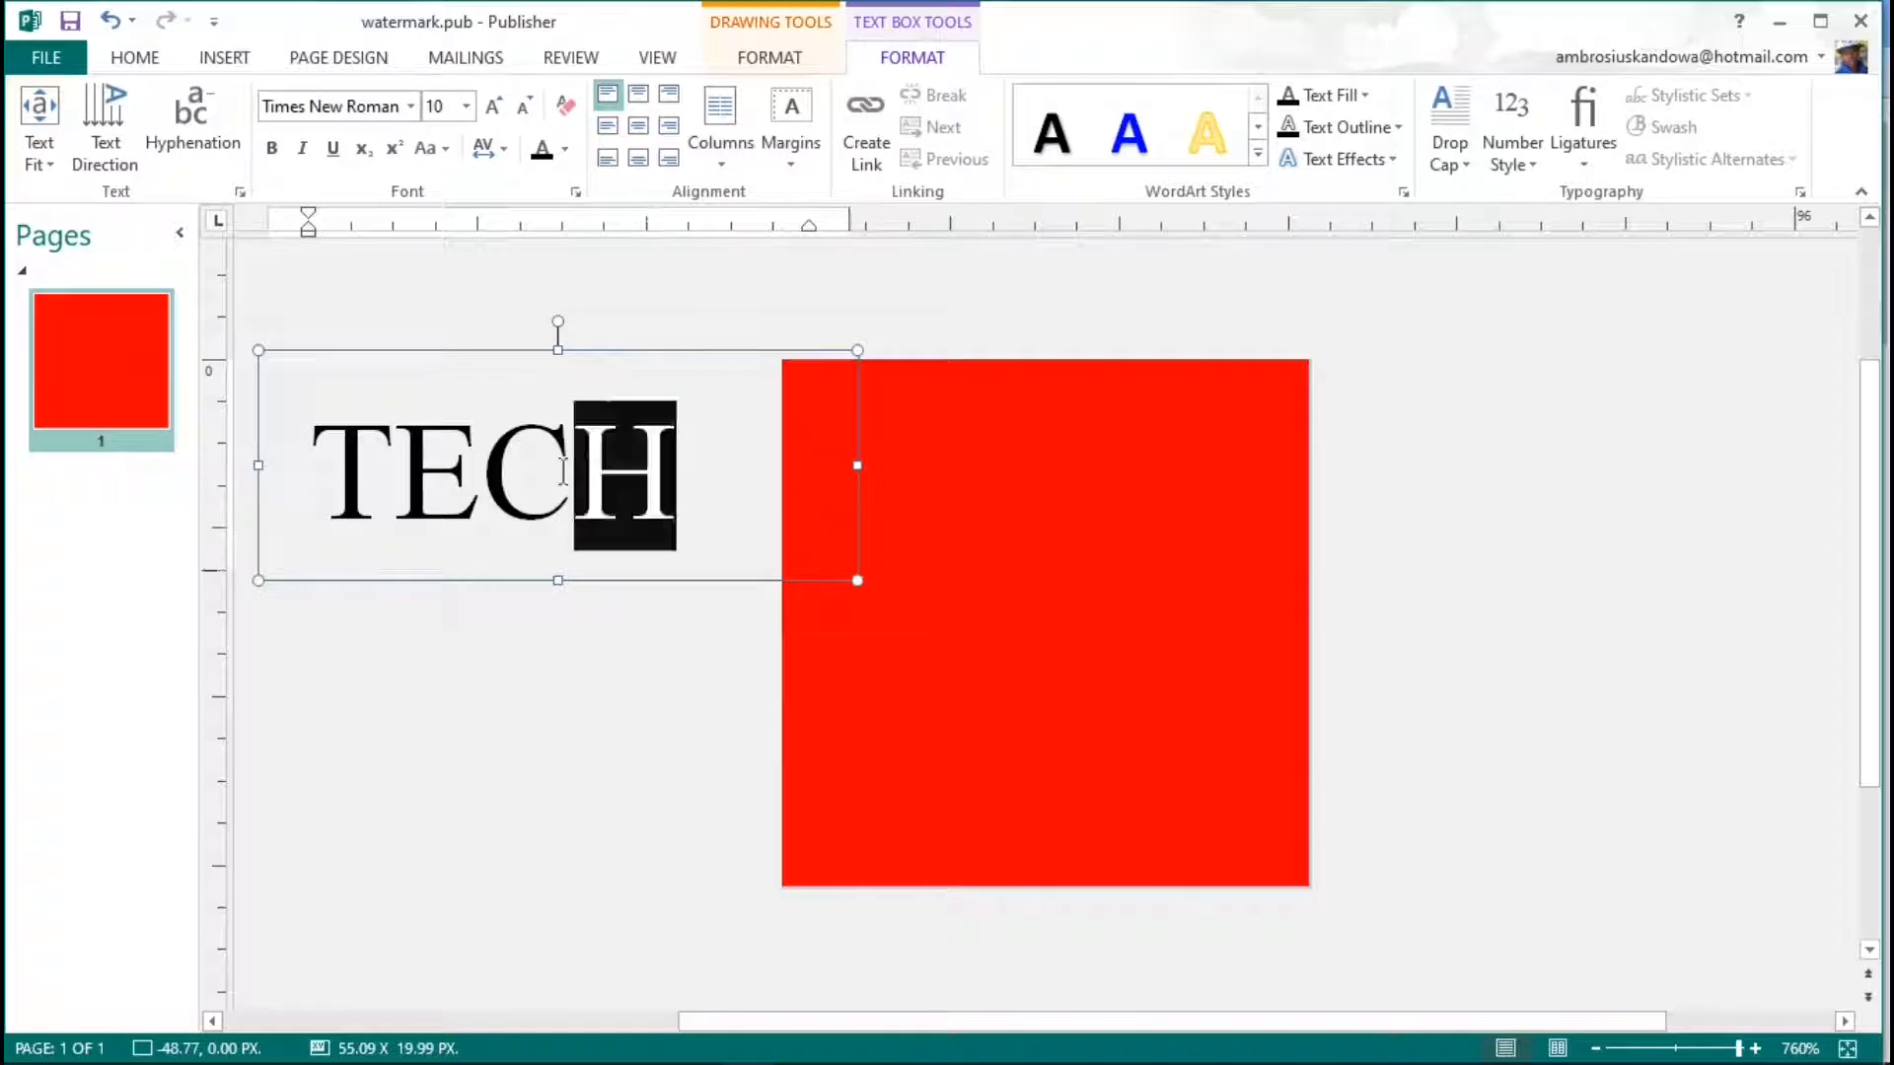
left_click(468, 489)
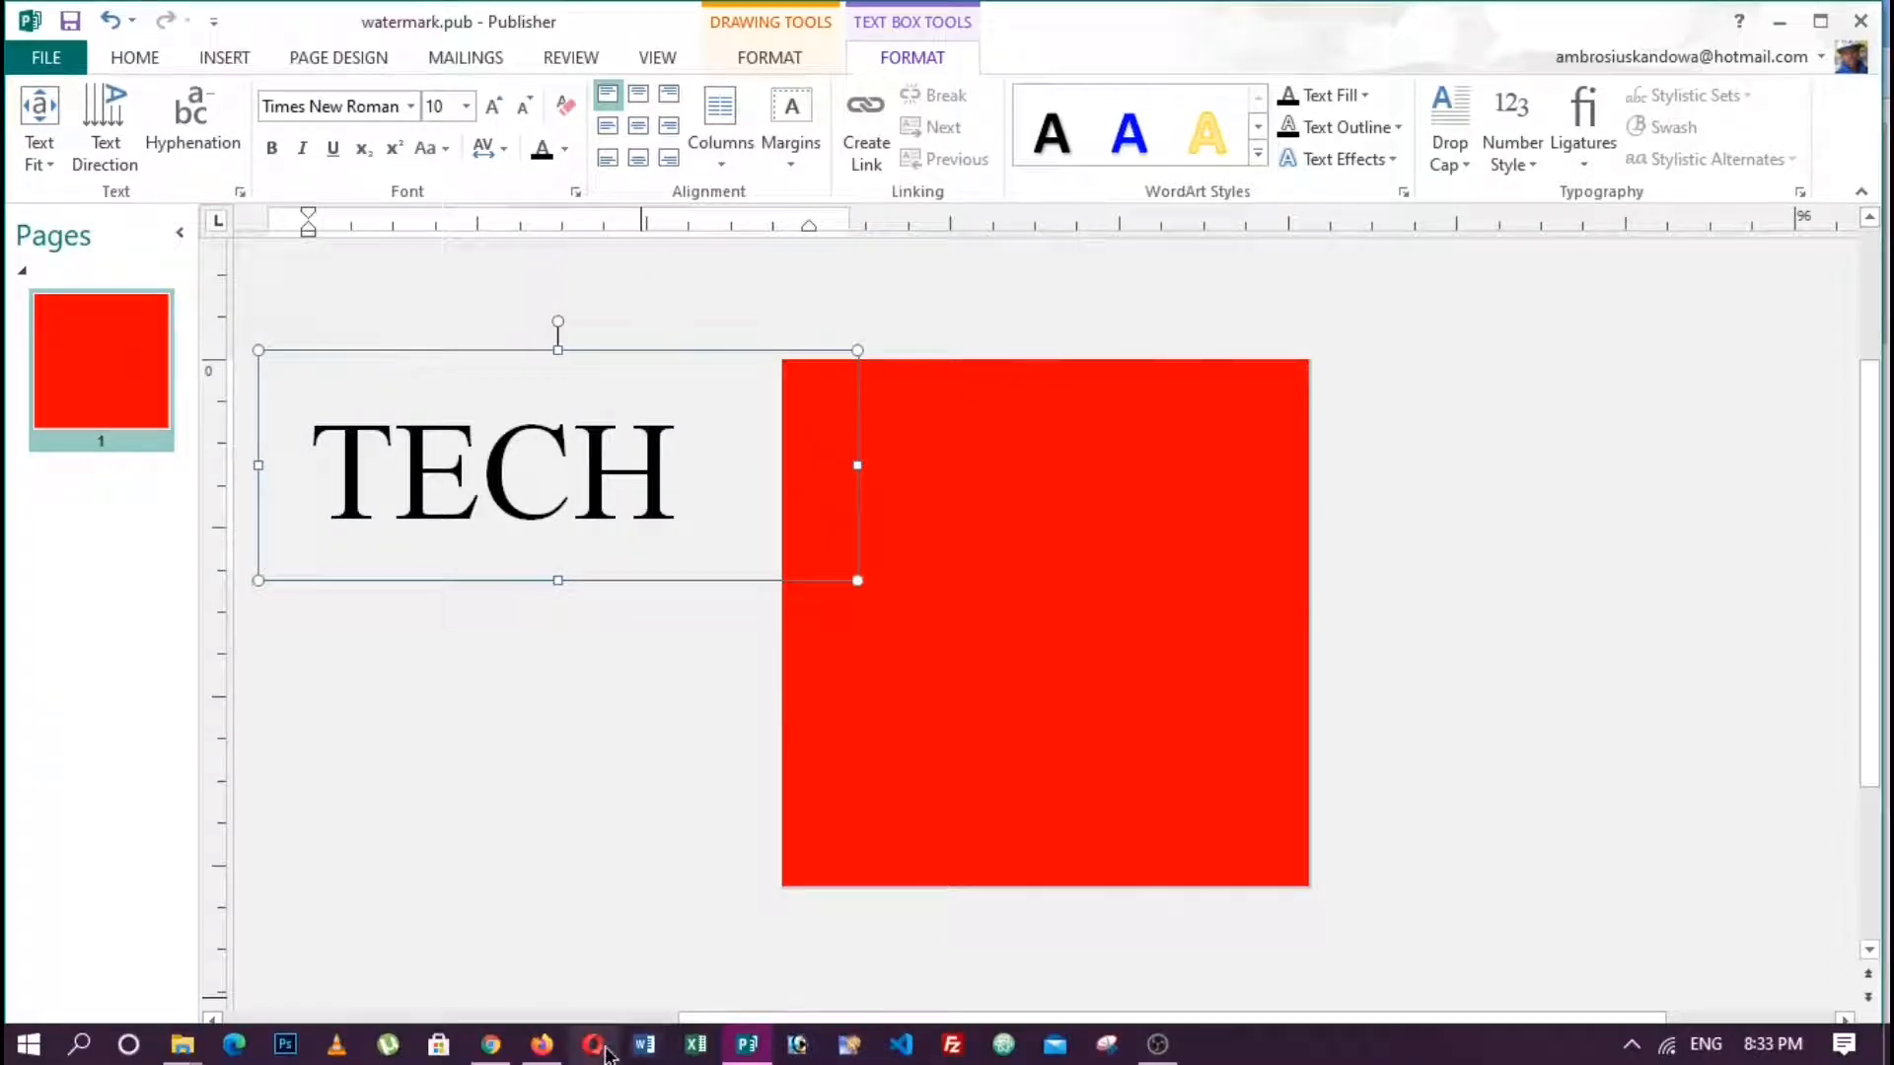
left_click(542, 1044)
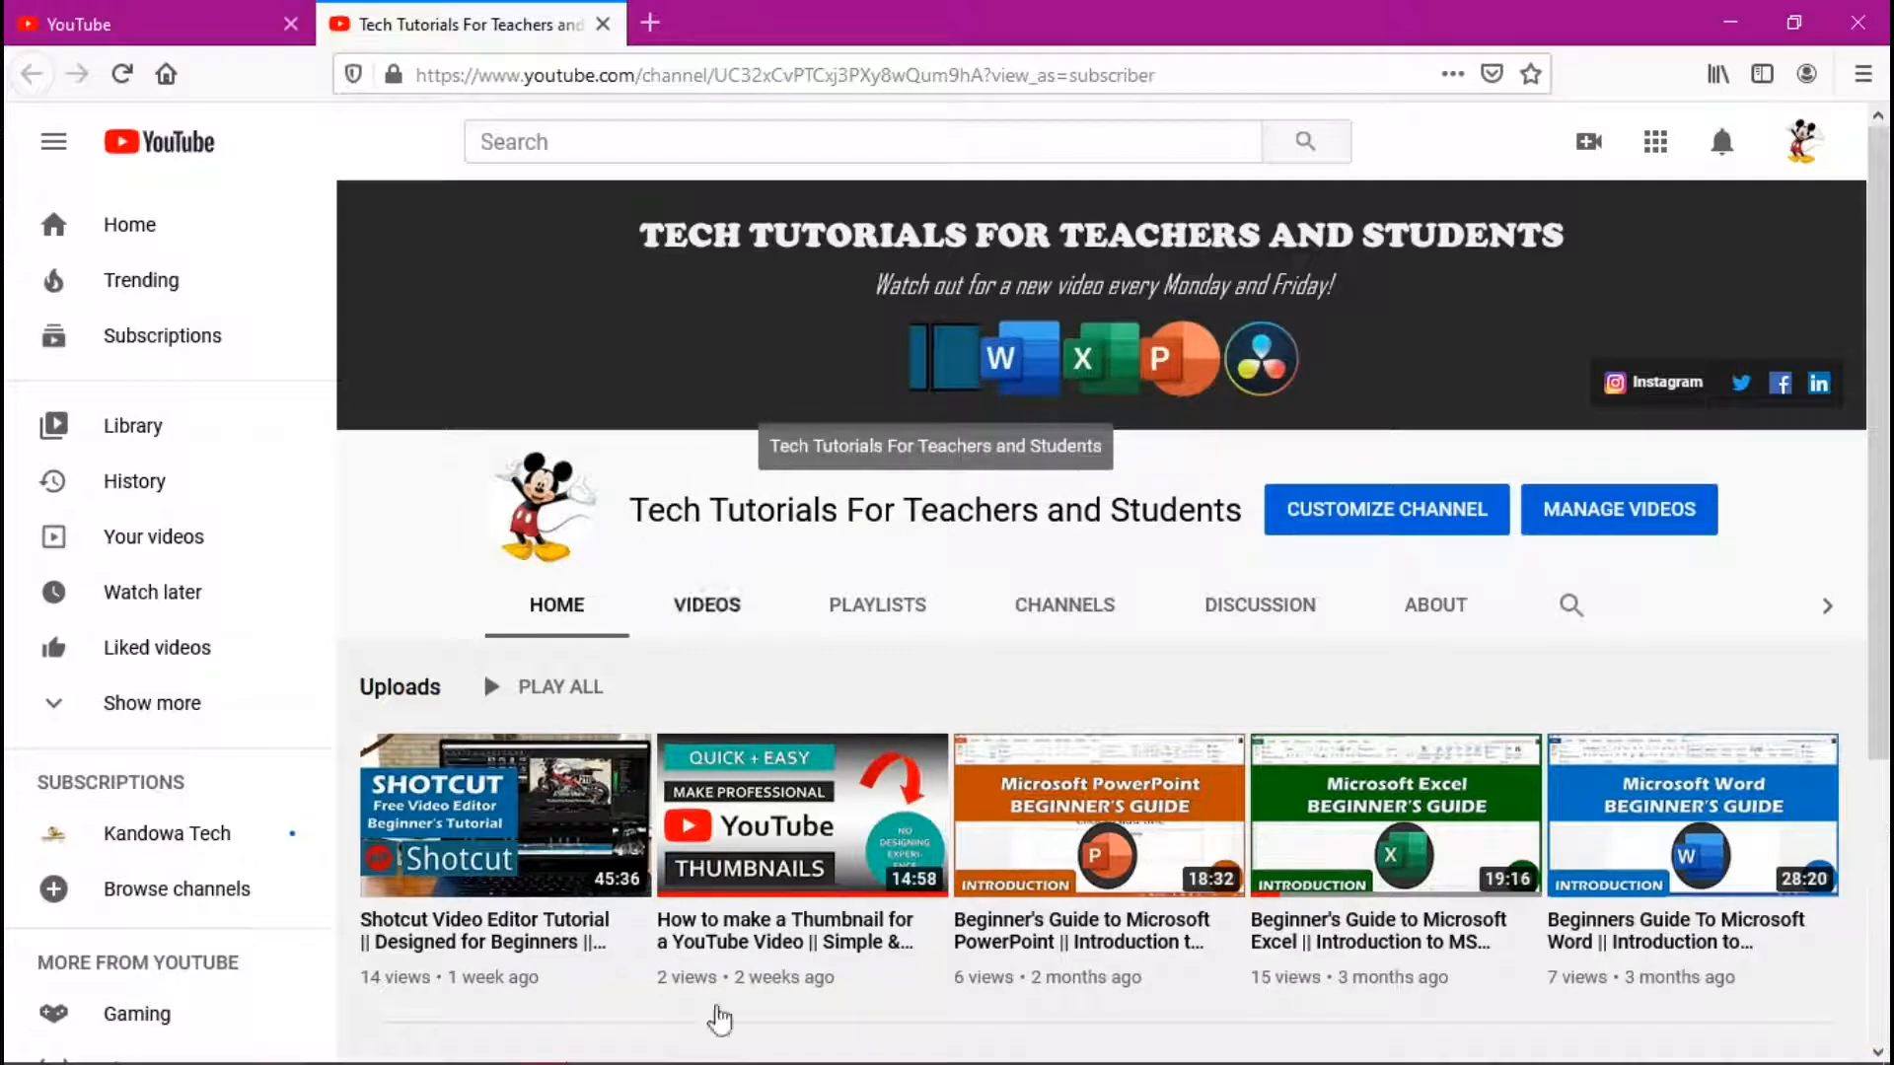
left_click(747, 1045)
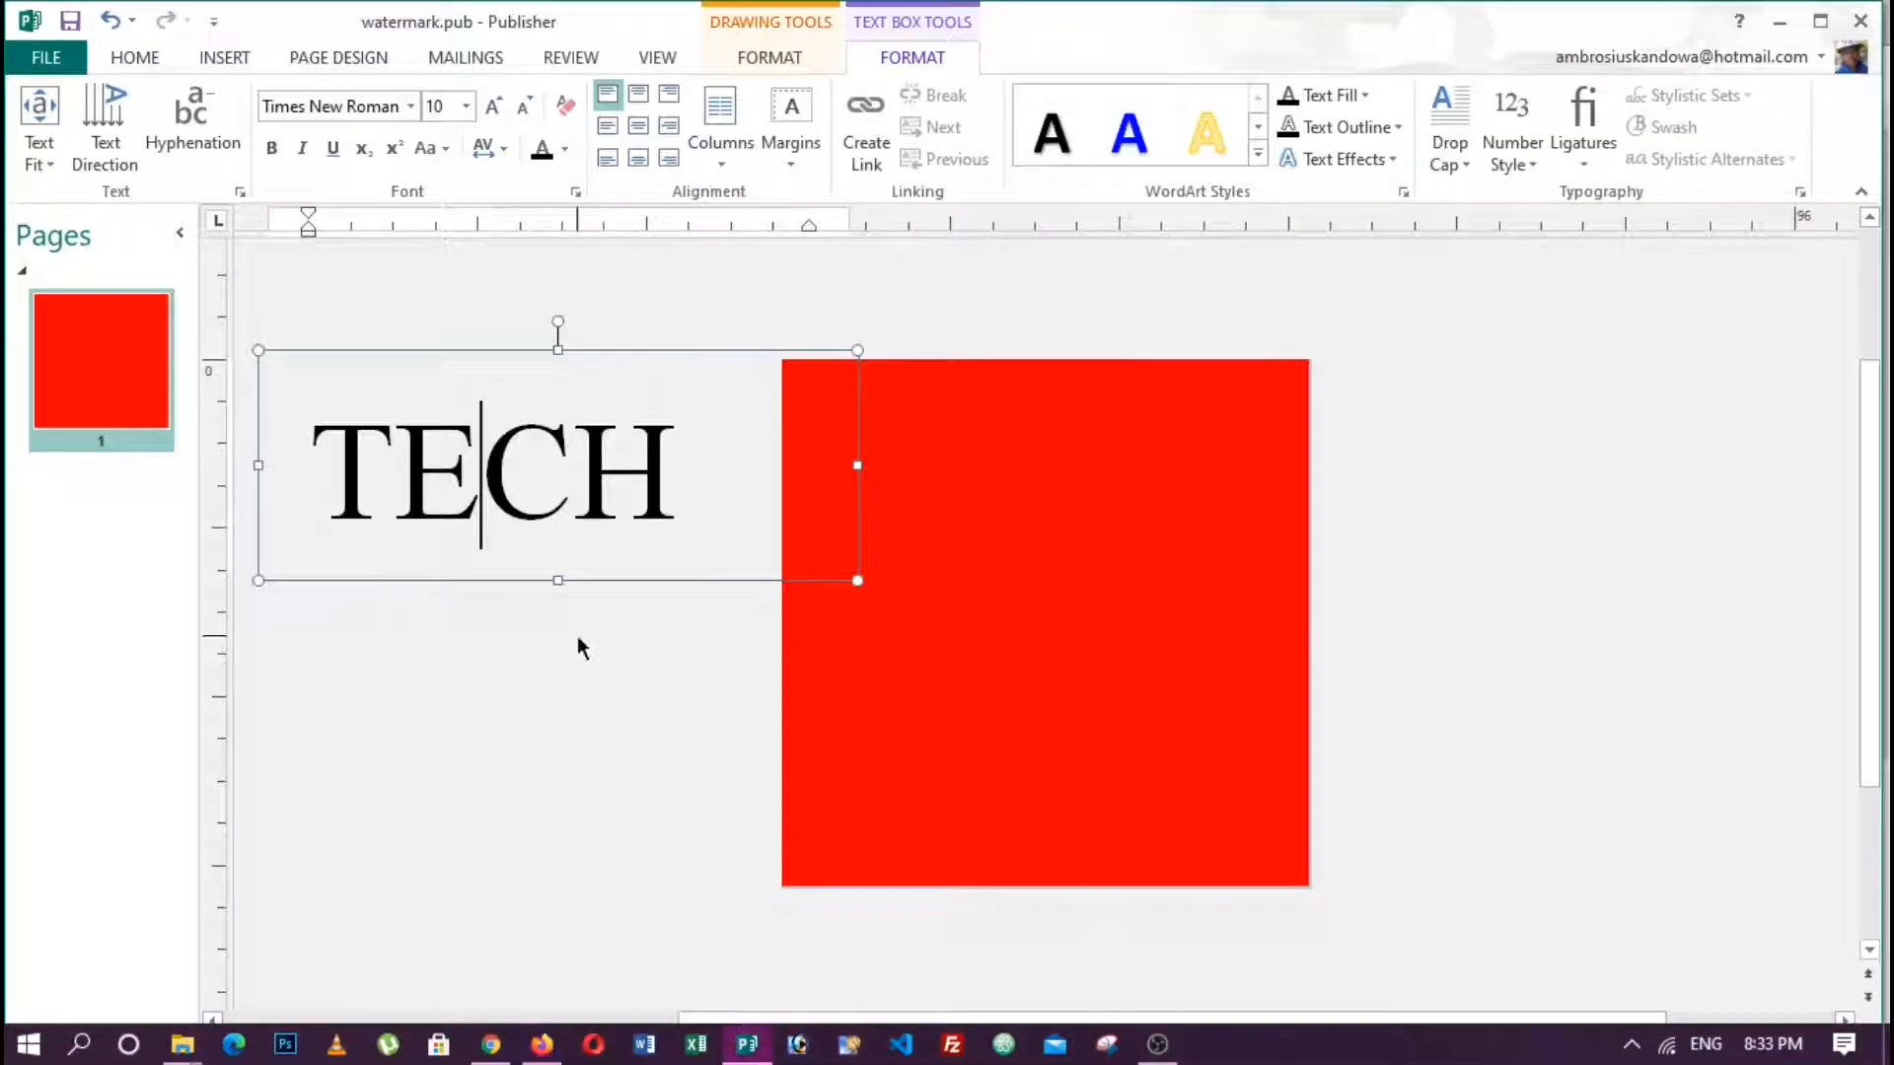
Step: Make the TECH text bold and white, and centre it both ways within its text box
left_click(549, 491)
left_click(671, 503)
left_click_drag(670, 503, 340, 495)
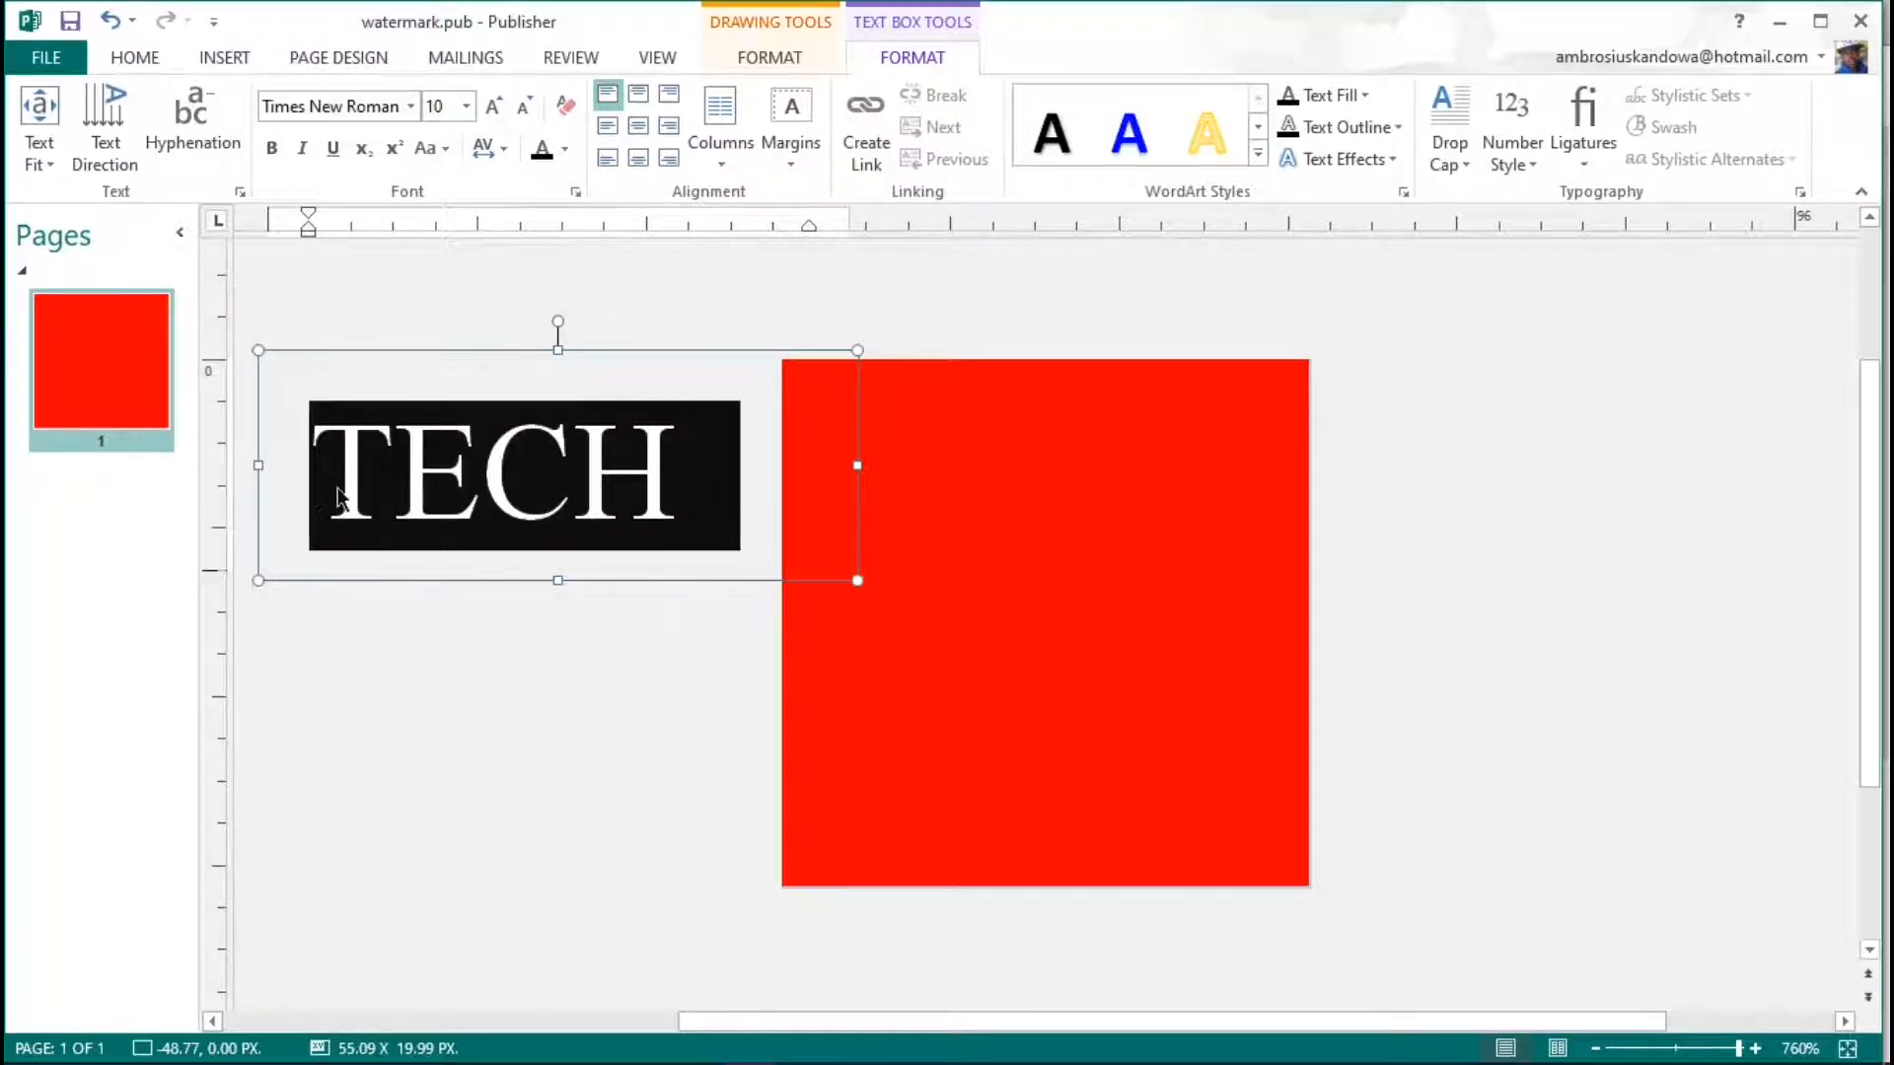
left_click(270, 149)
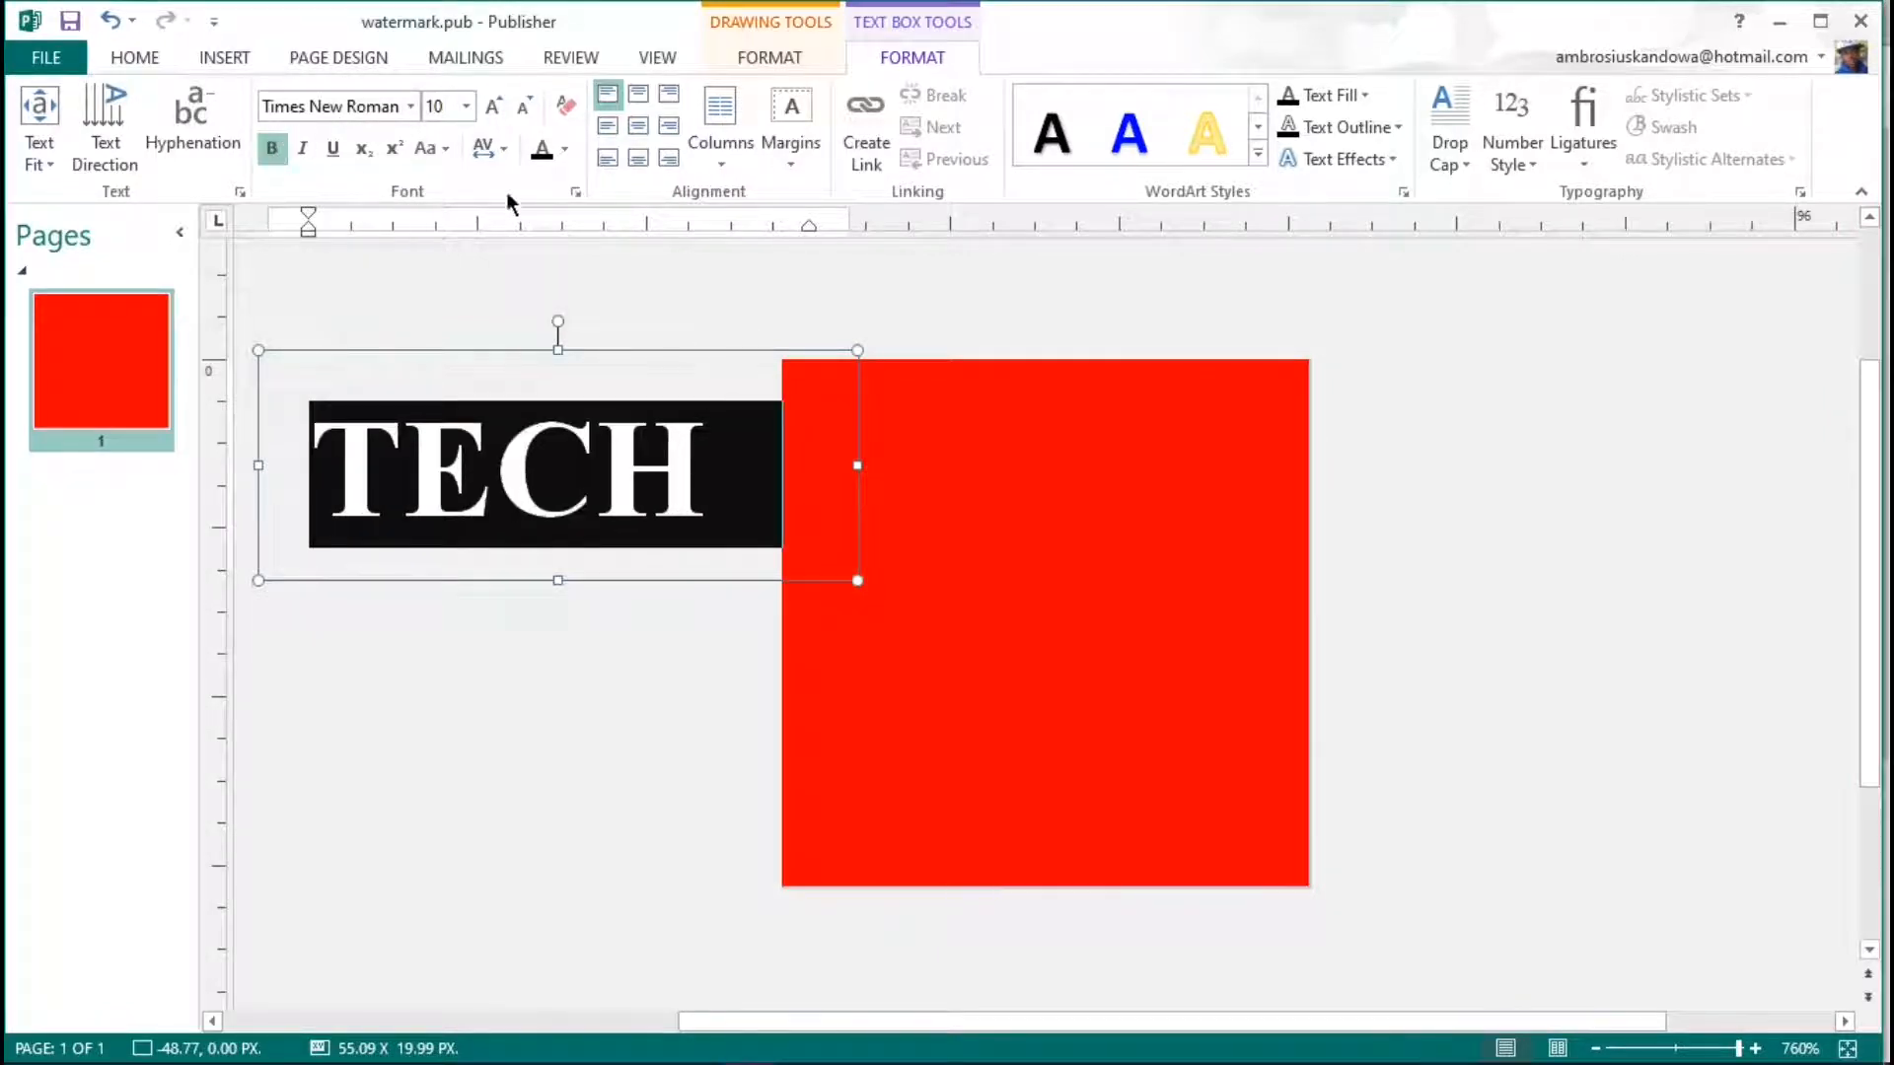
left_click(564, 150)
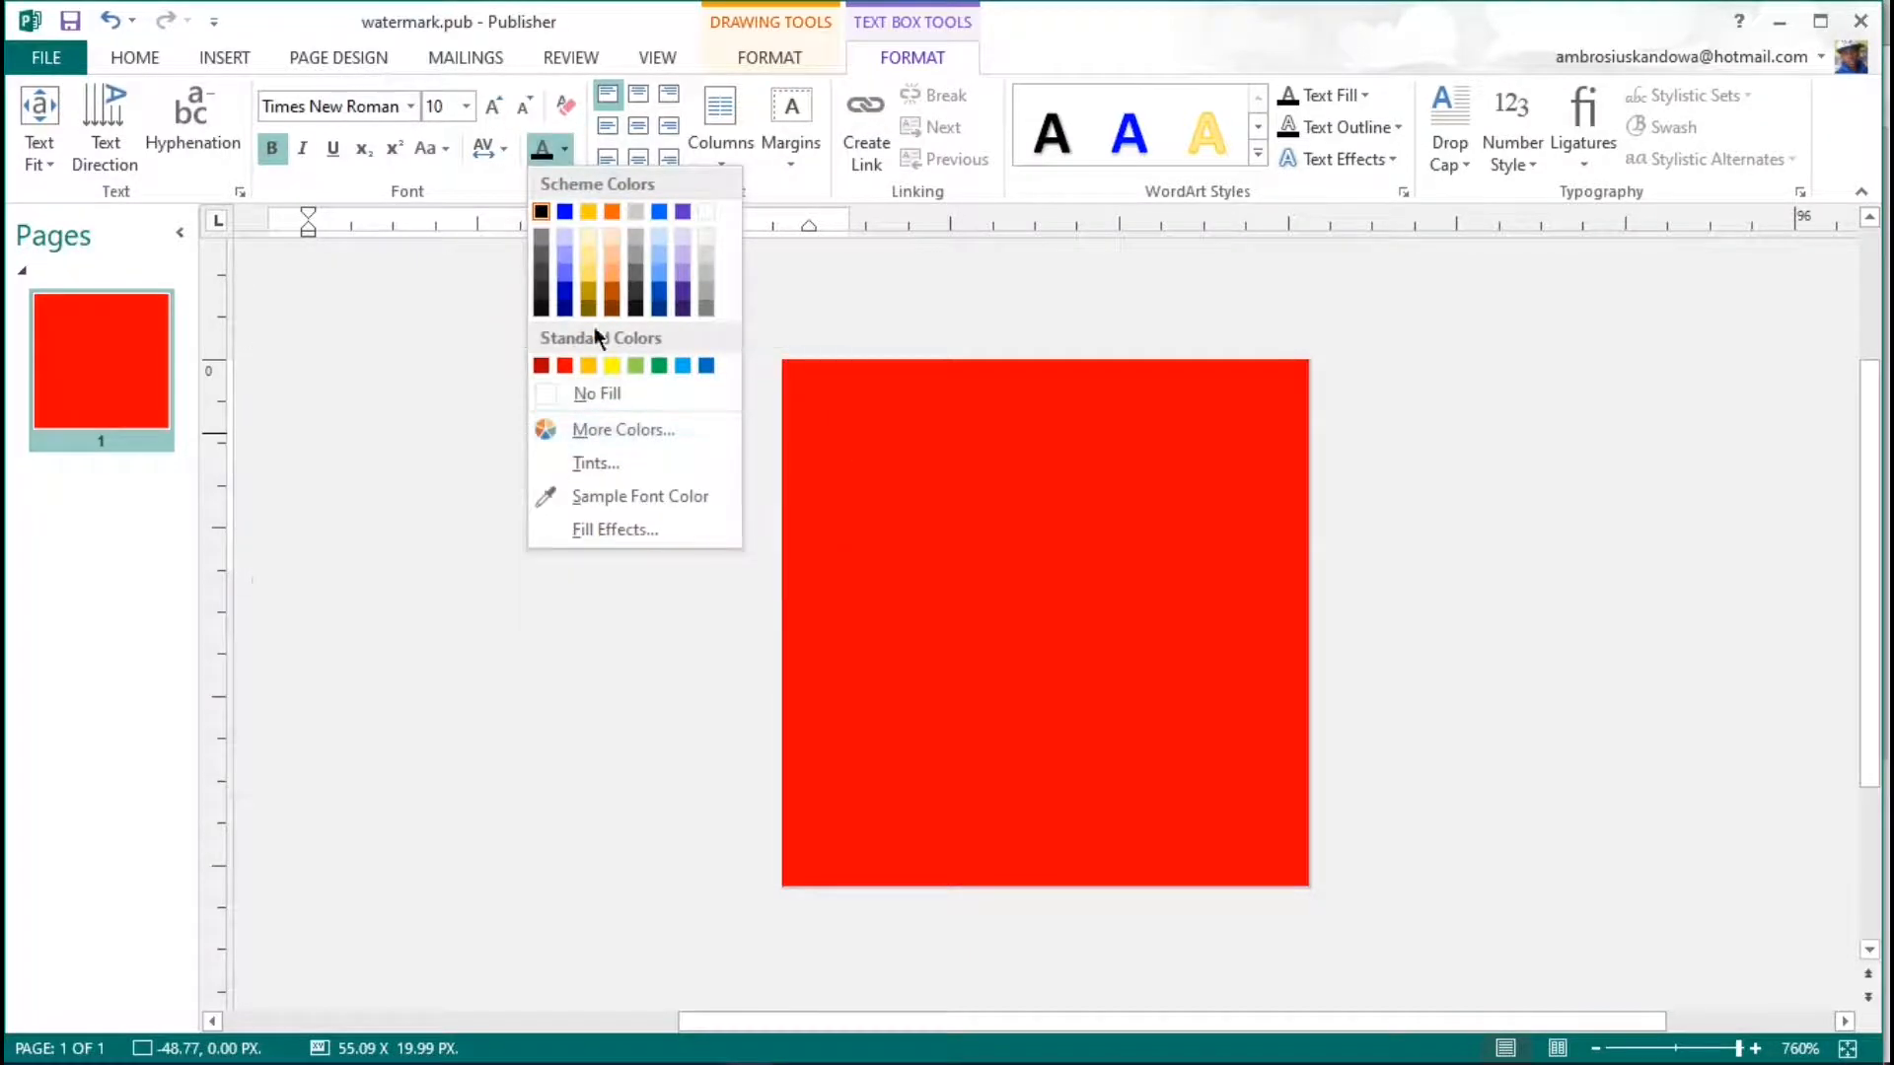
left_click(705, 210)
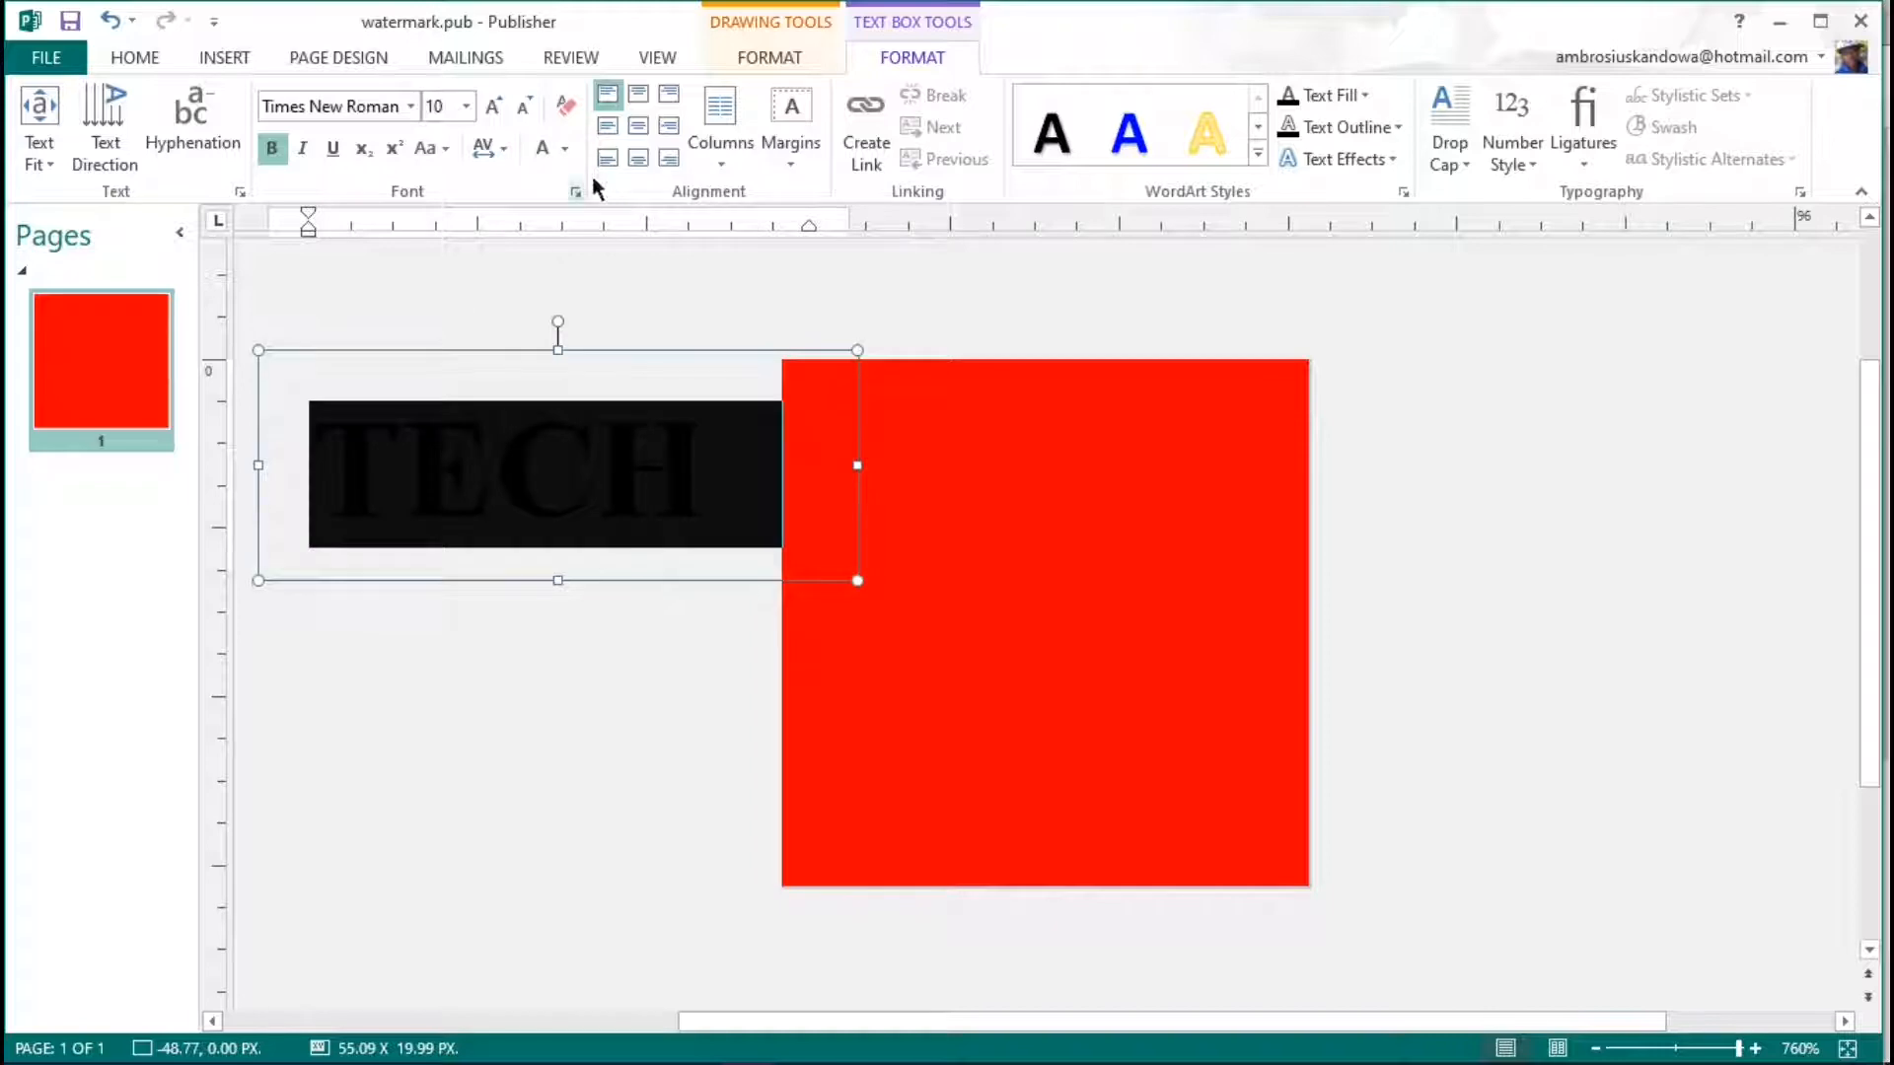
left_click(639, 126)
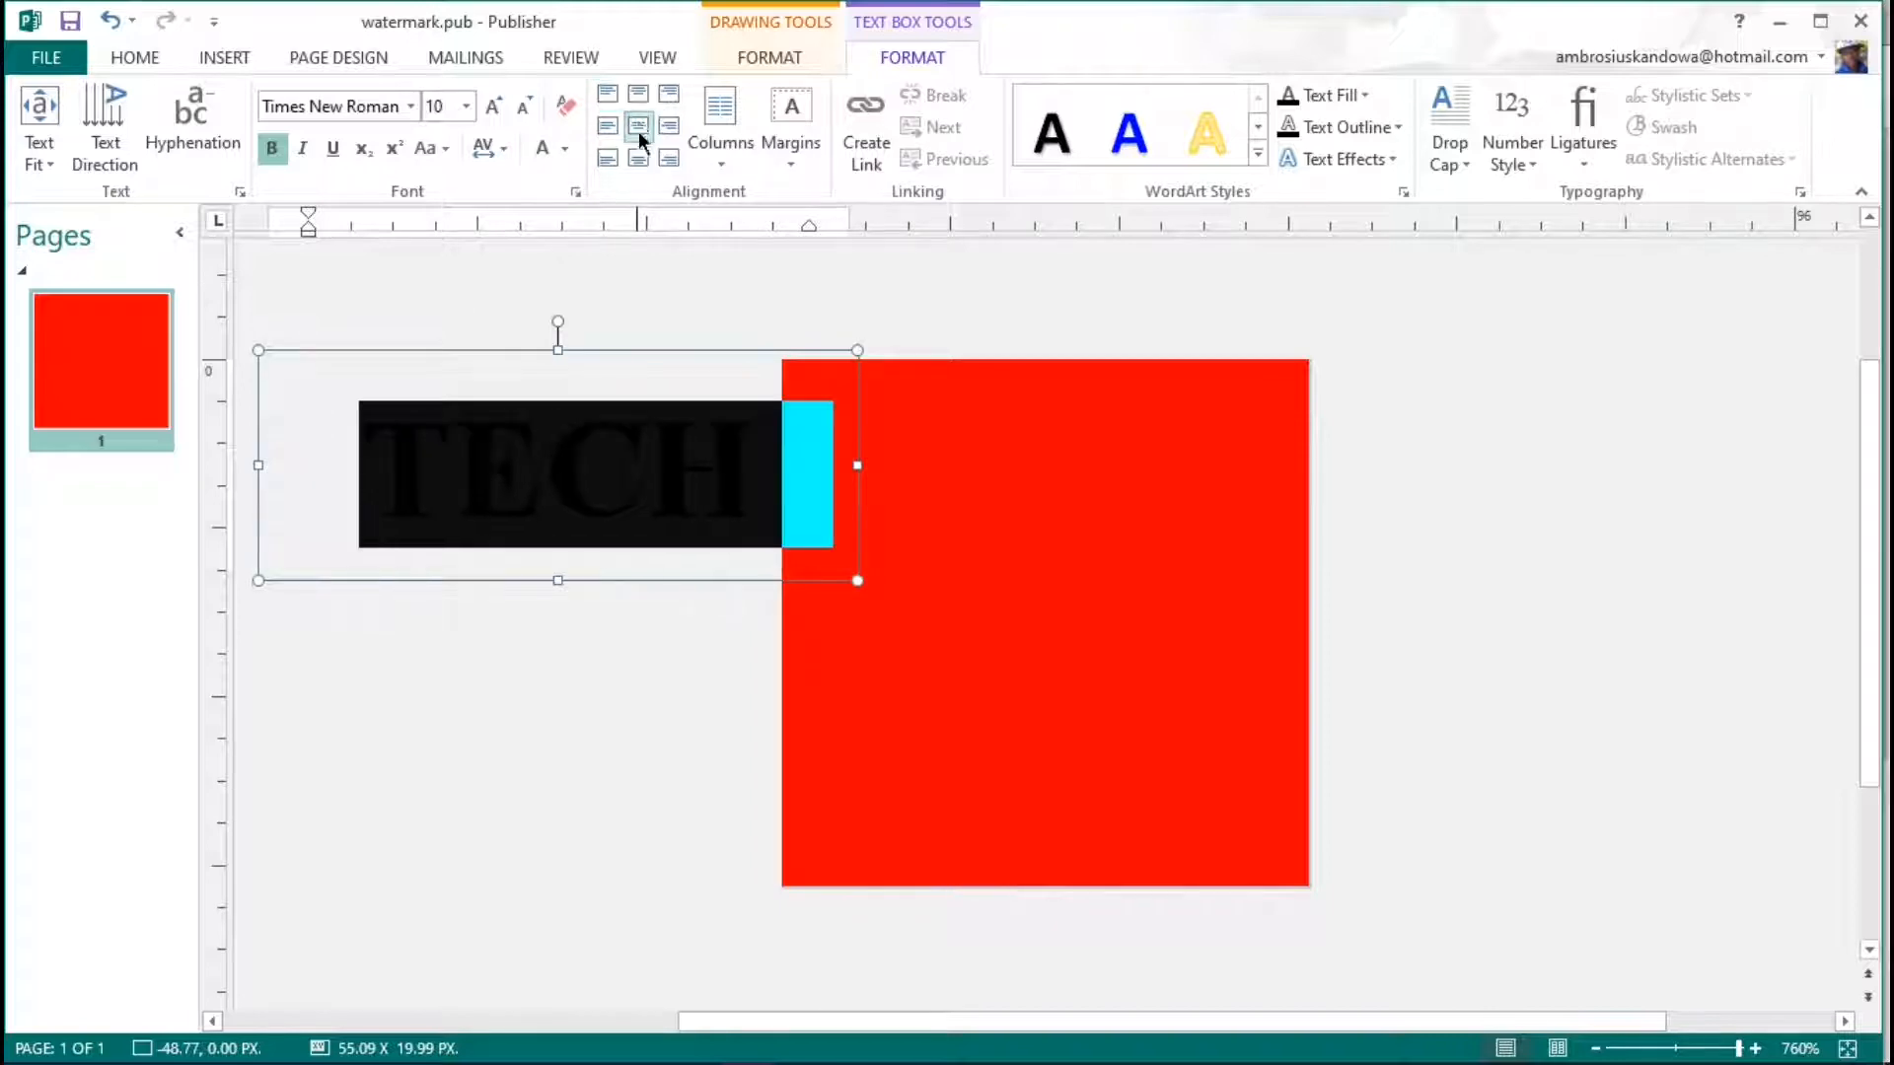
left_click(515, 297)
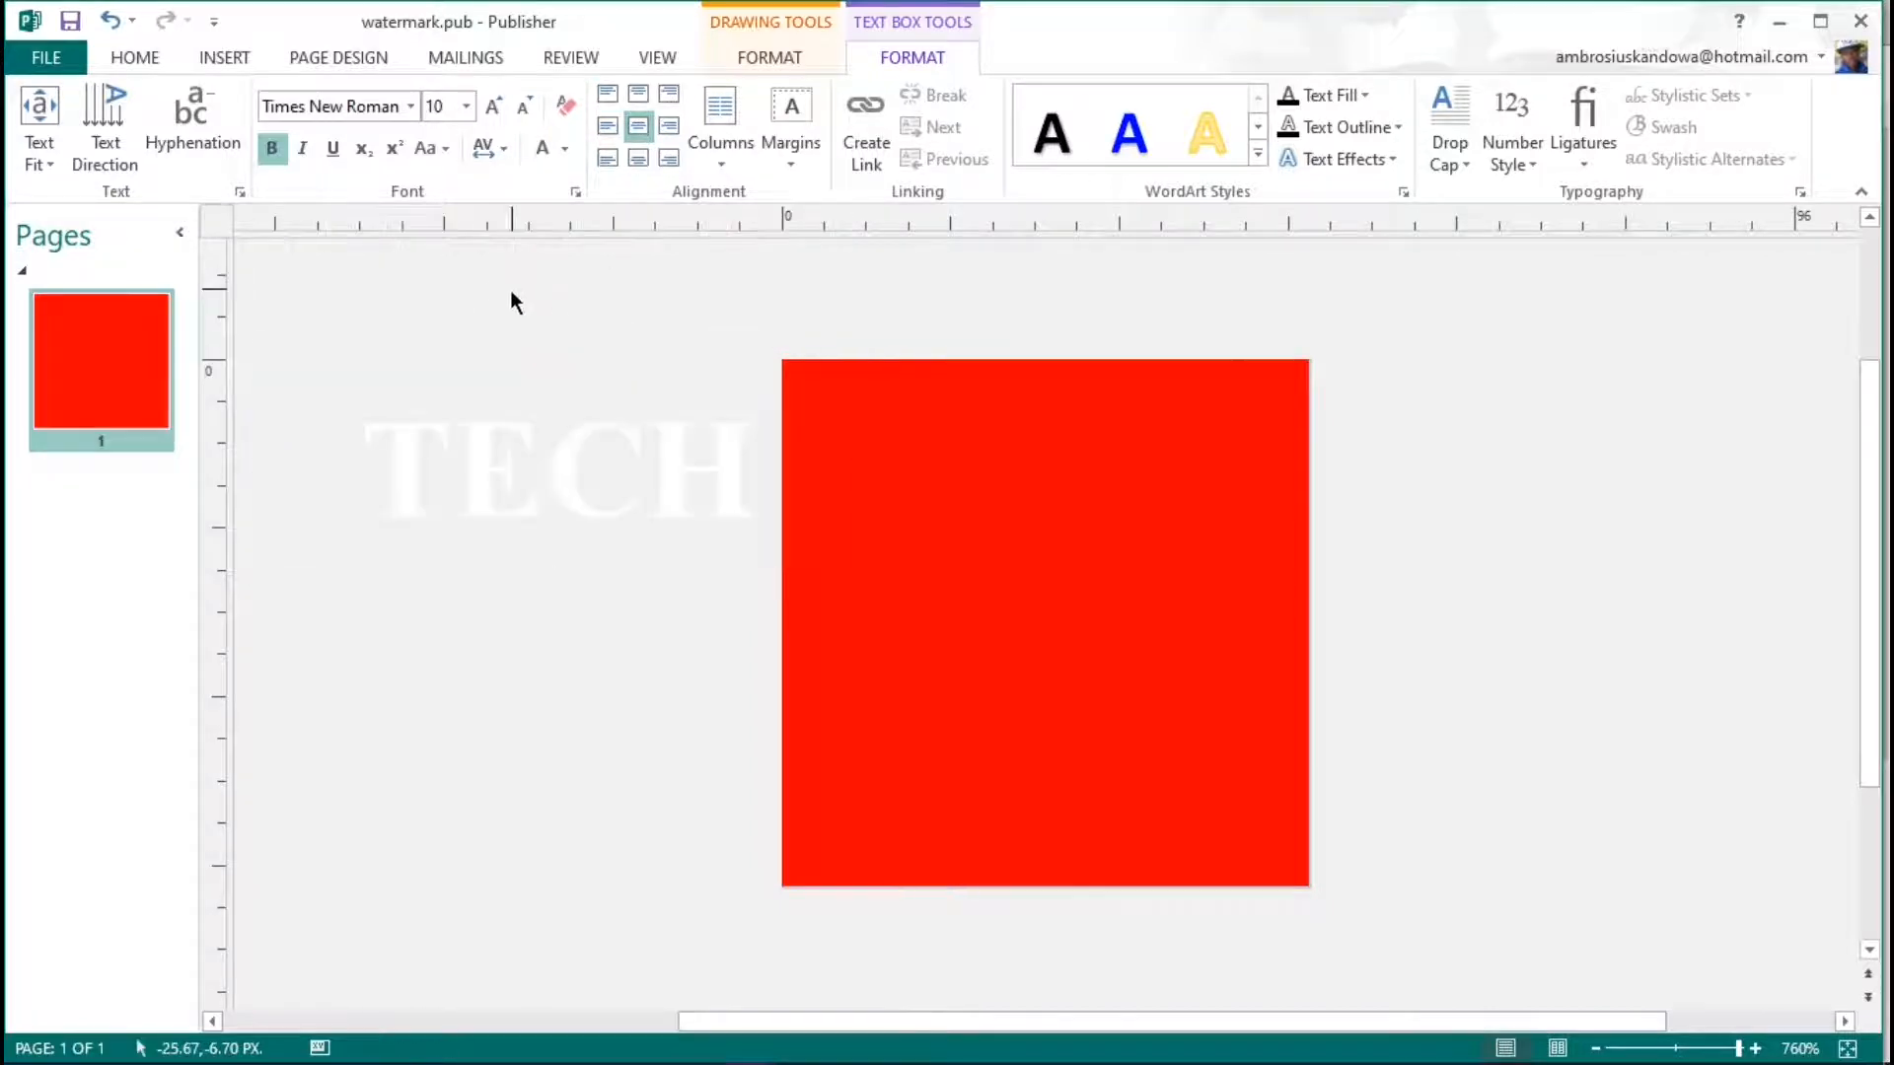
Step: Move the TECH text box onto the upper part of the red square, centred horizontally
left_click(562, 452)
left_click(570, 351)
left_click_drag(572, 364, 1033, 400)
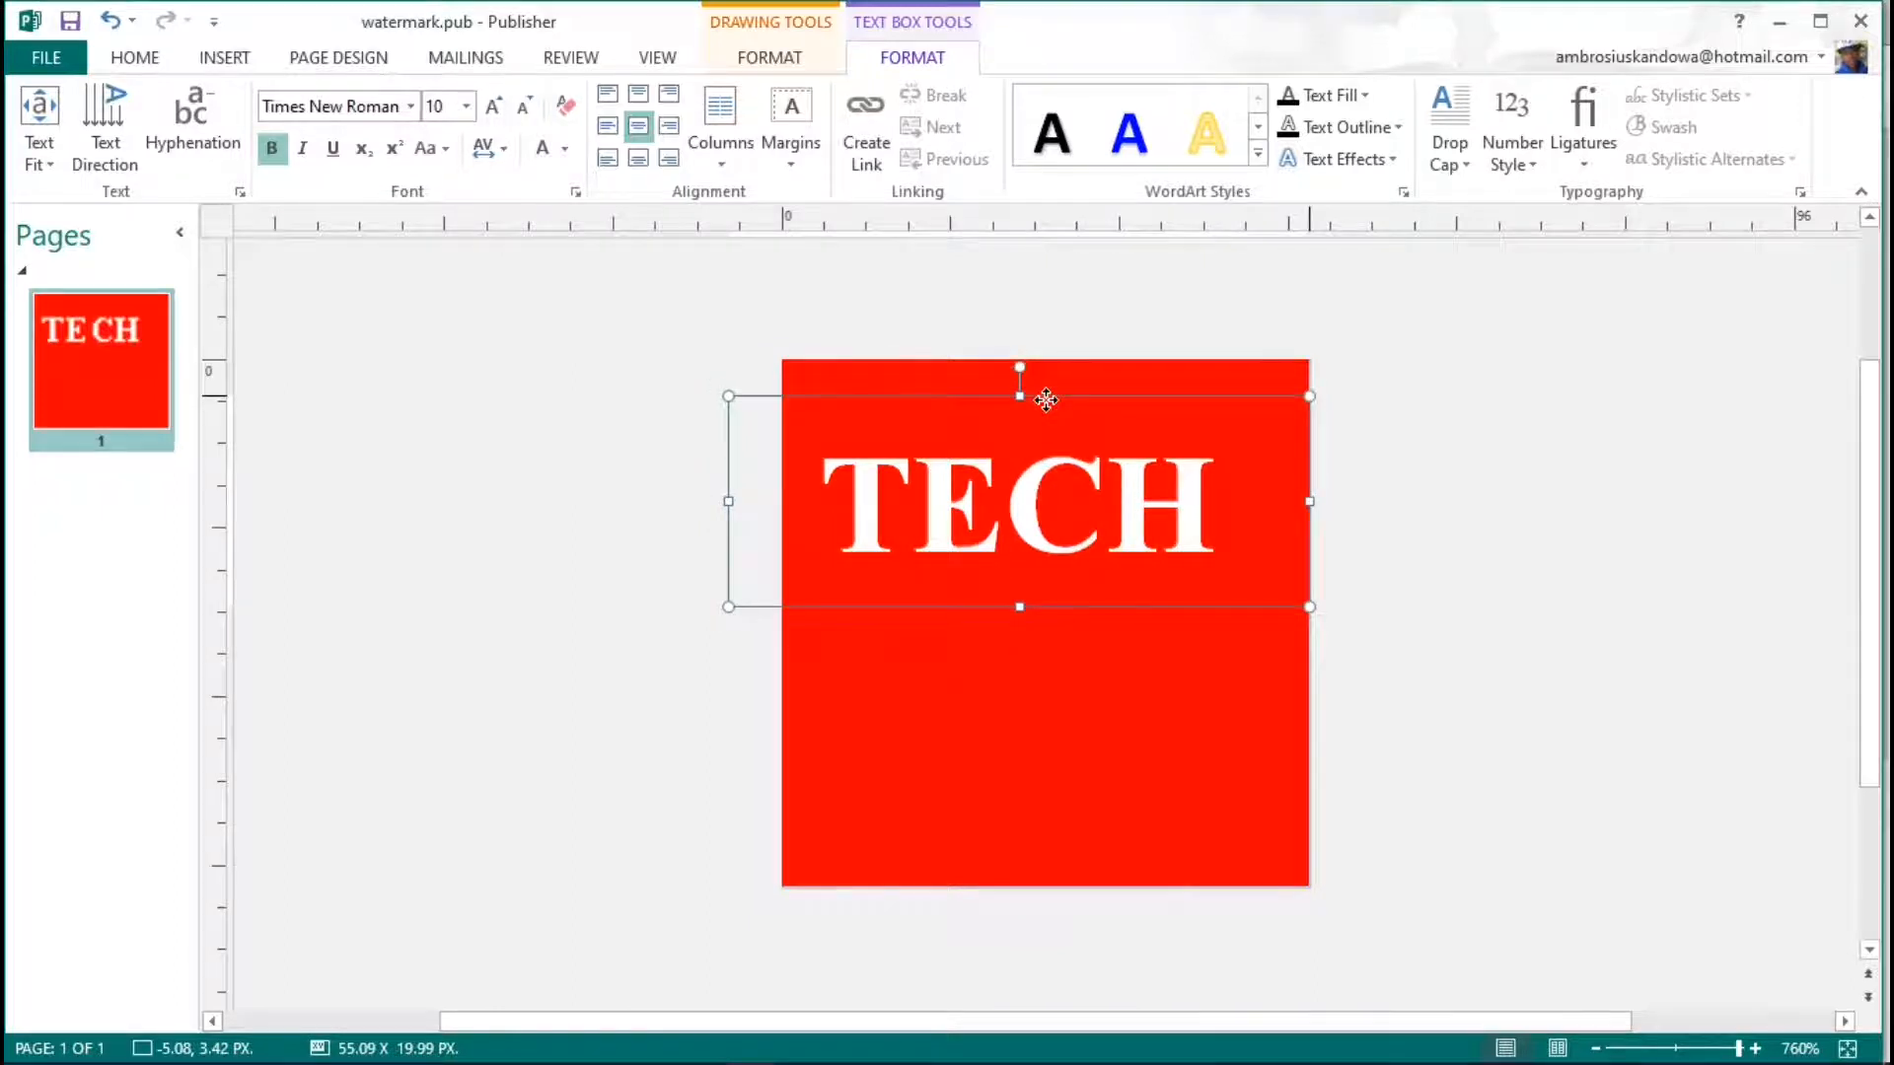
left_click_drag(1046, 399, 1073, 399)
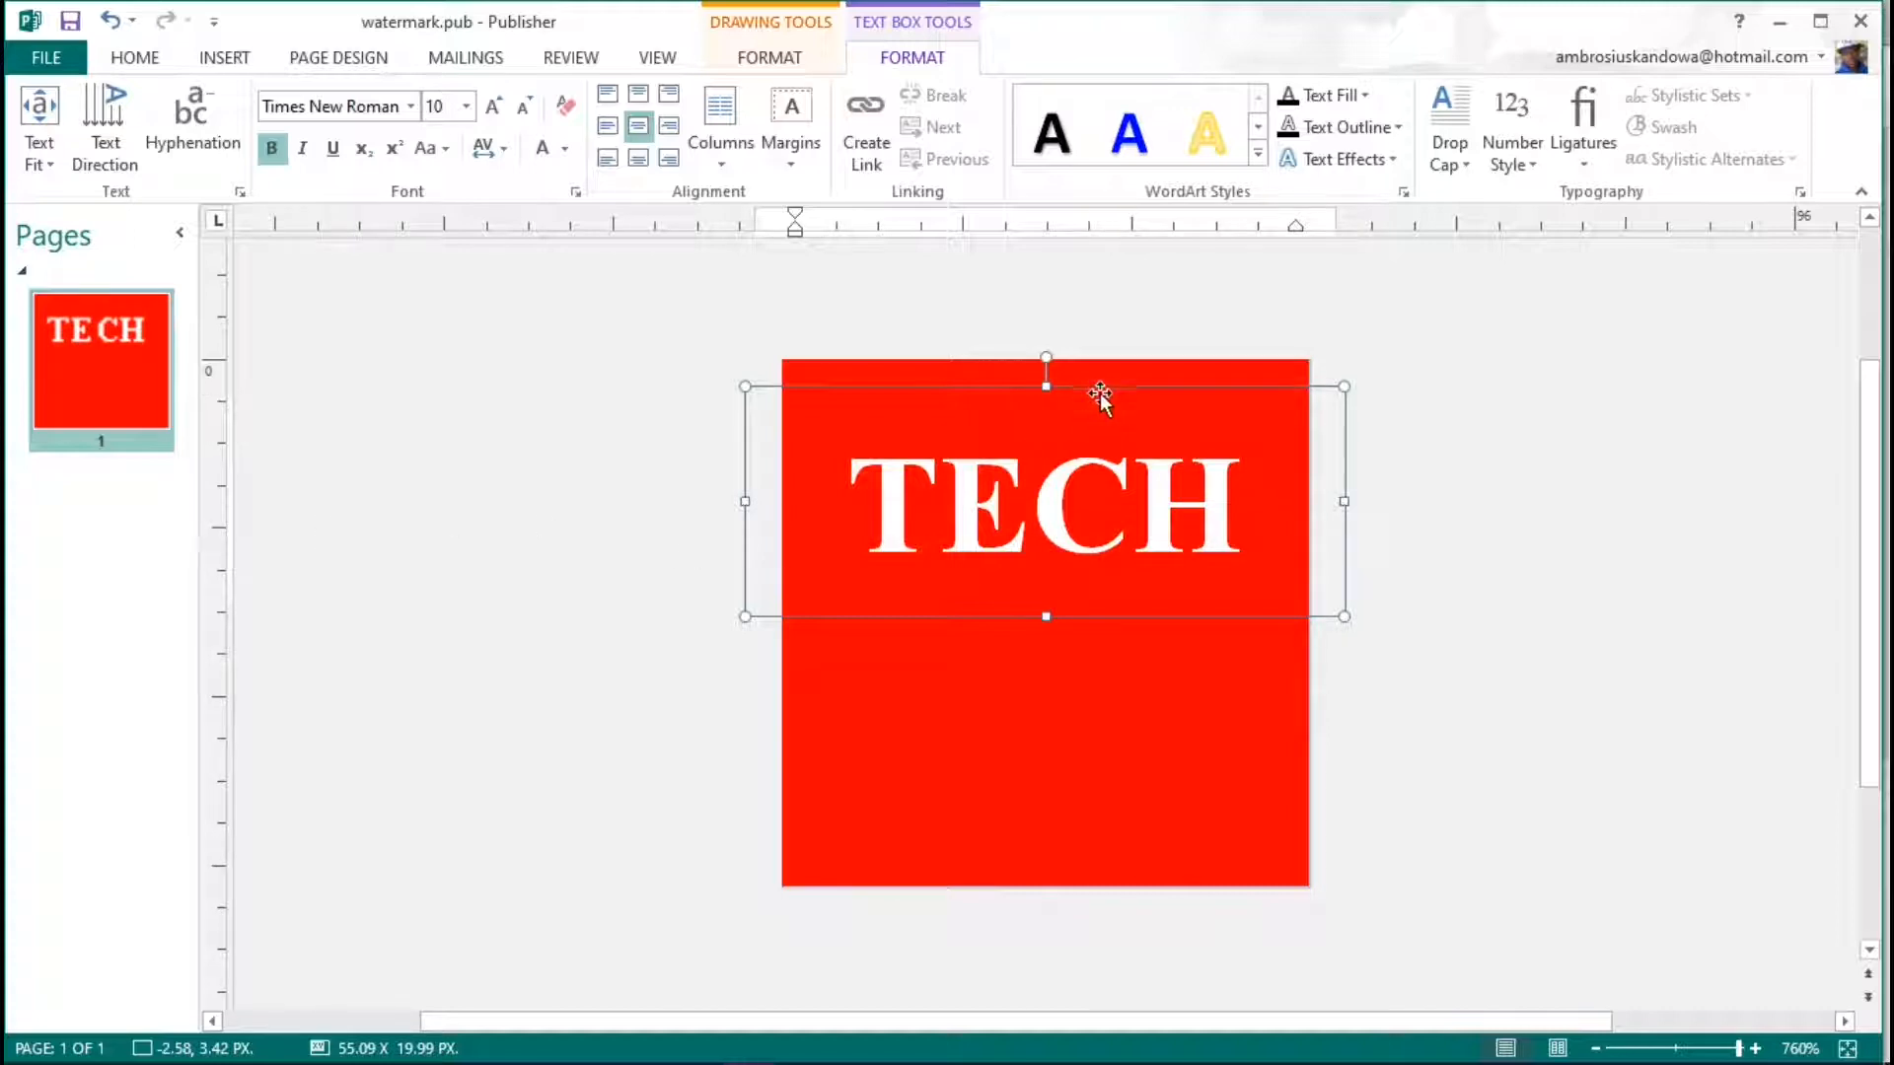
left_click_drag(1091, 393, 1092, 375)
Step: Set the TECH text's font size to 12 and shift its box up to the square's top edge, keeping it centred
left_click_drag(1246, 493, 867, 490)
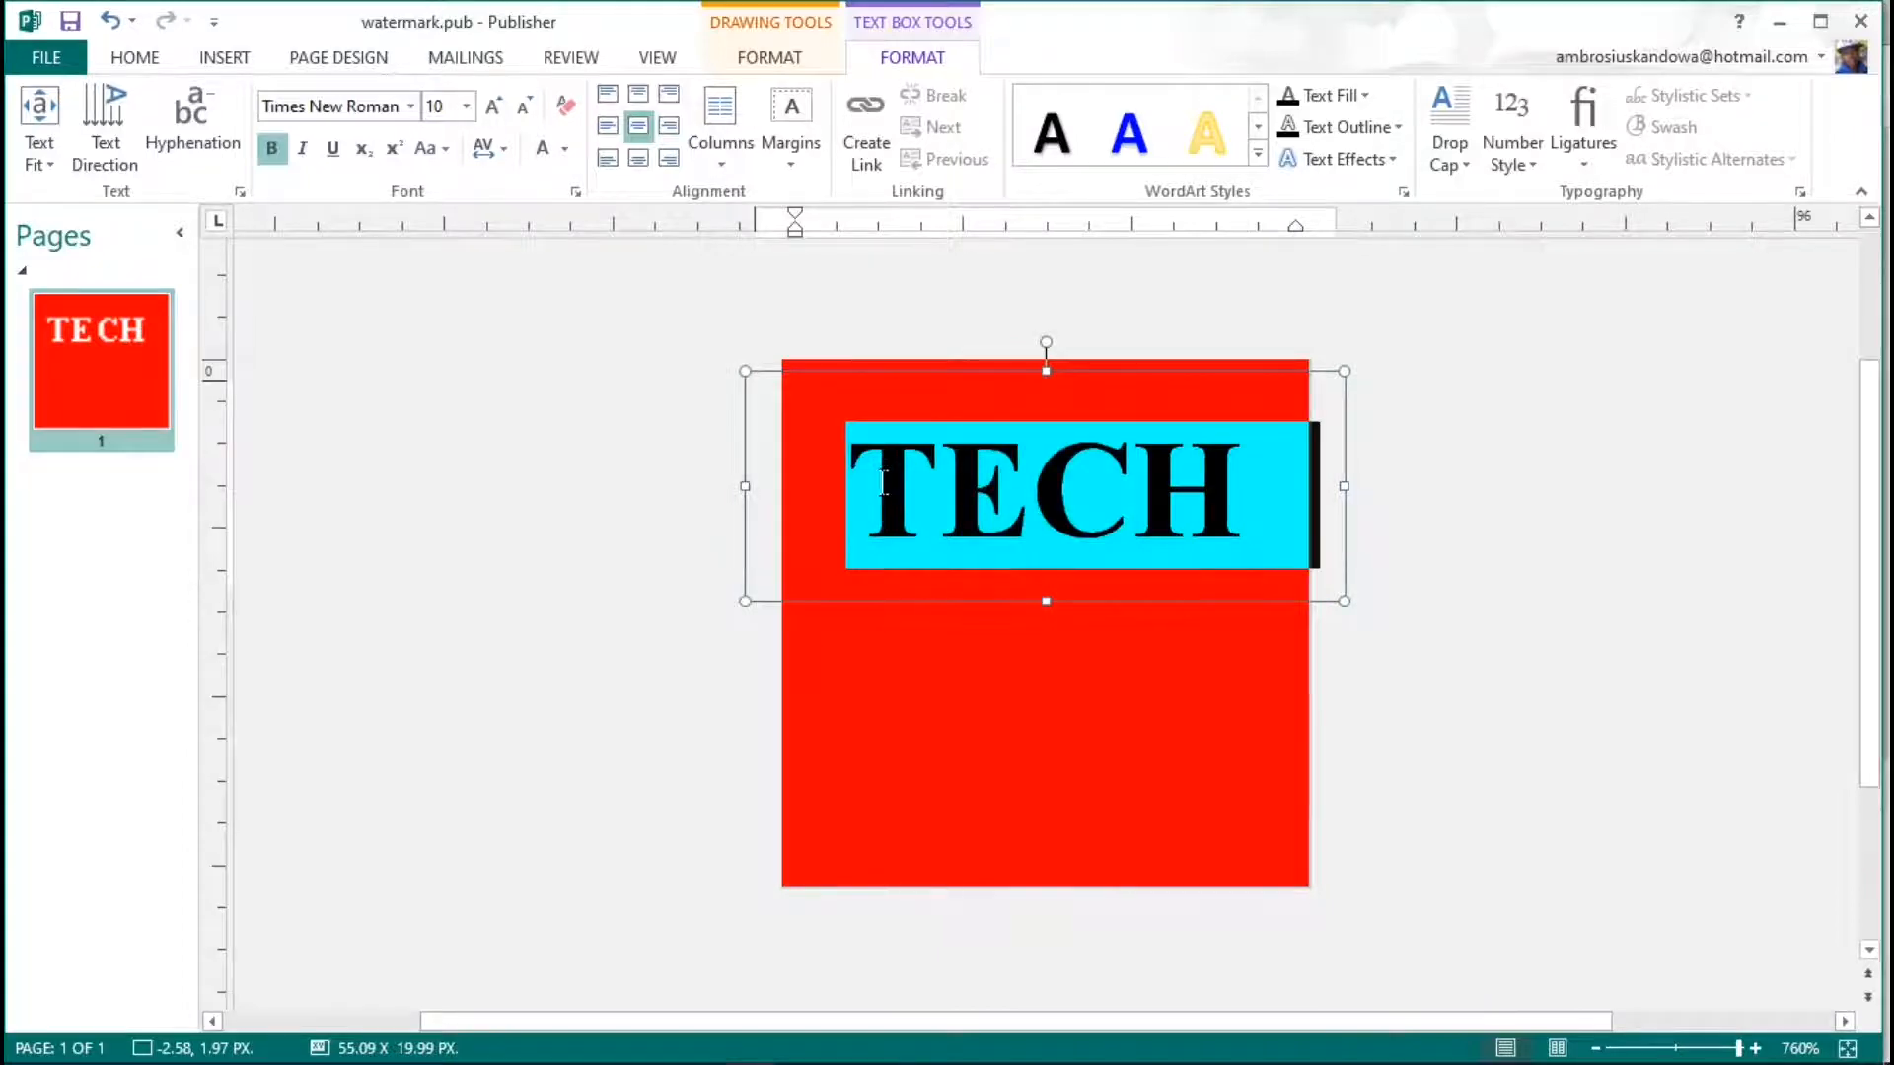
left_click(466, 105)
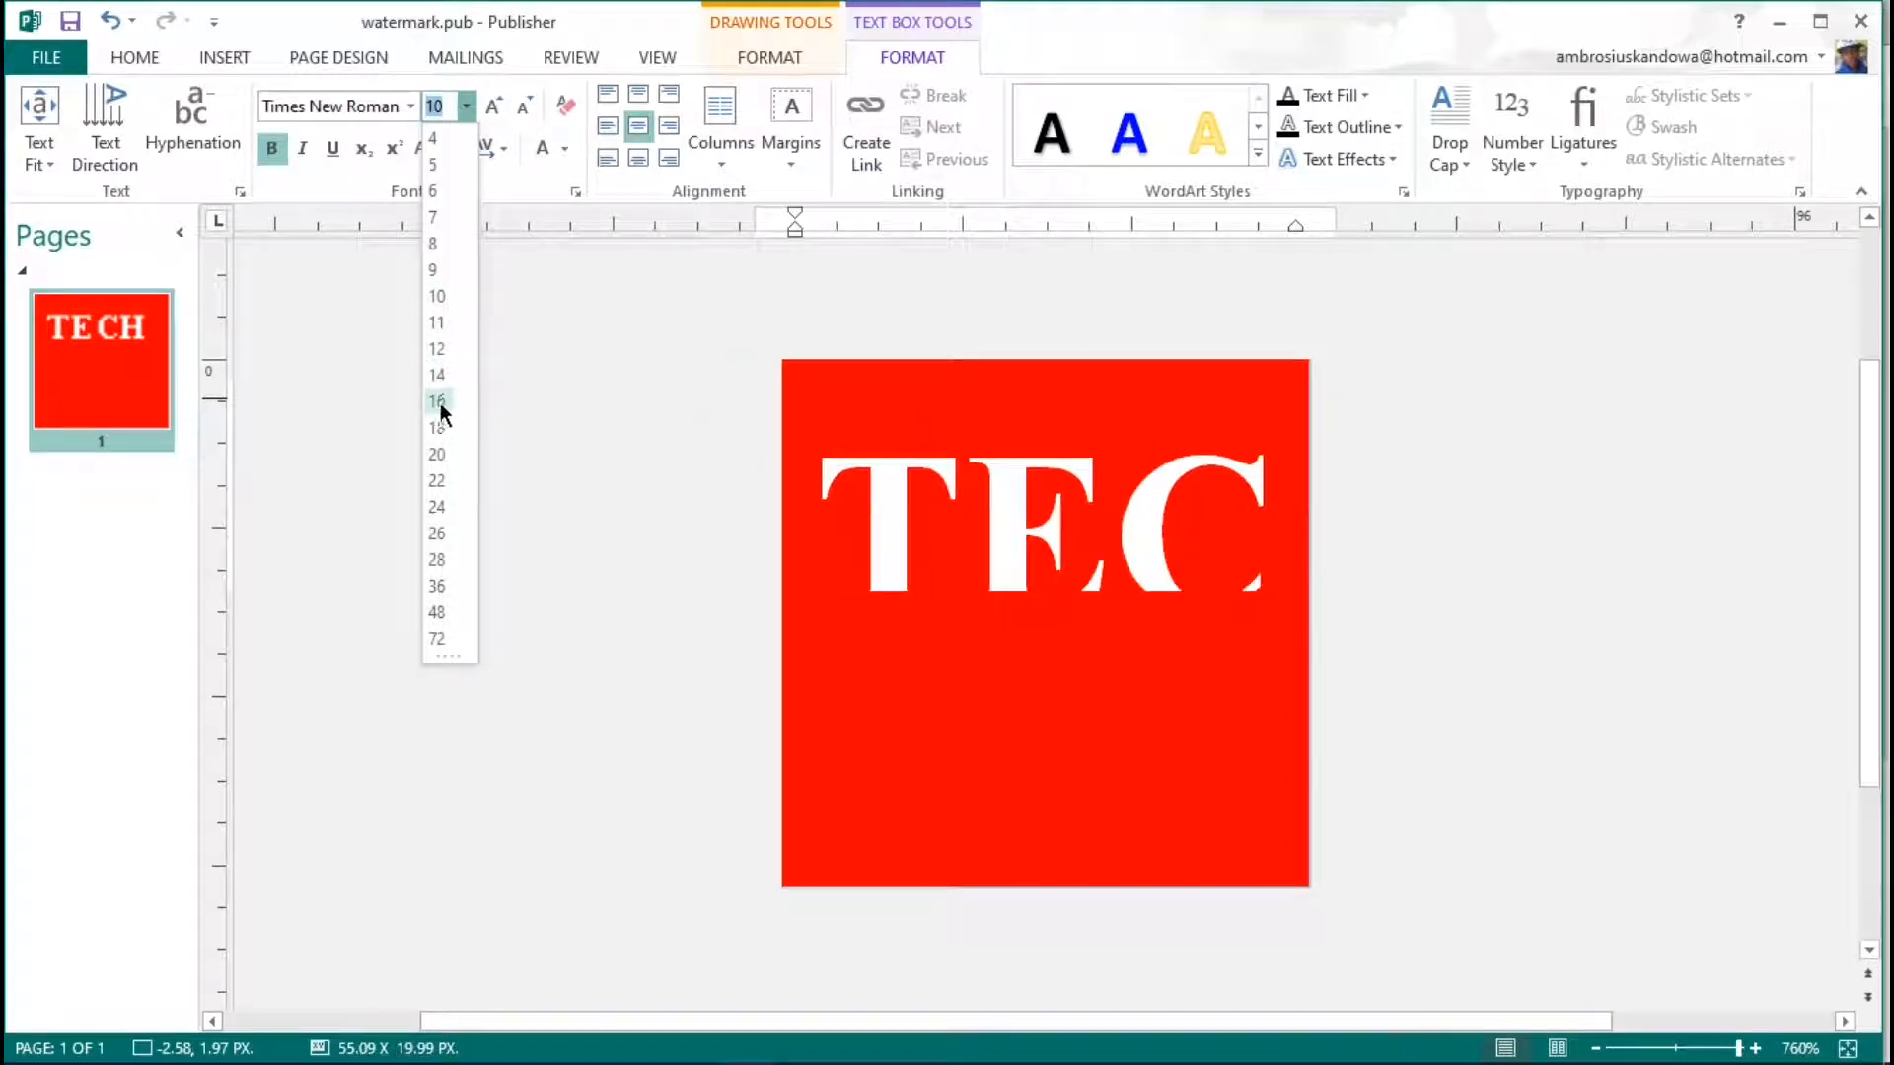
left_click(437, 350)
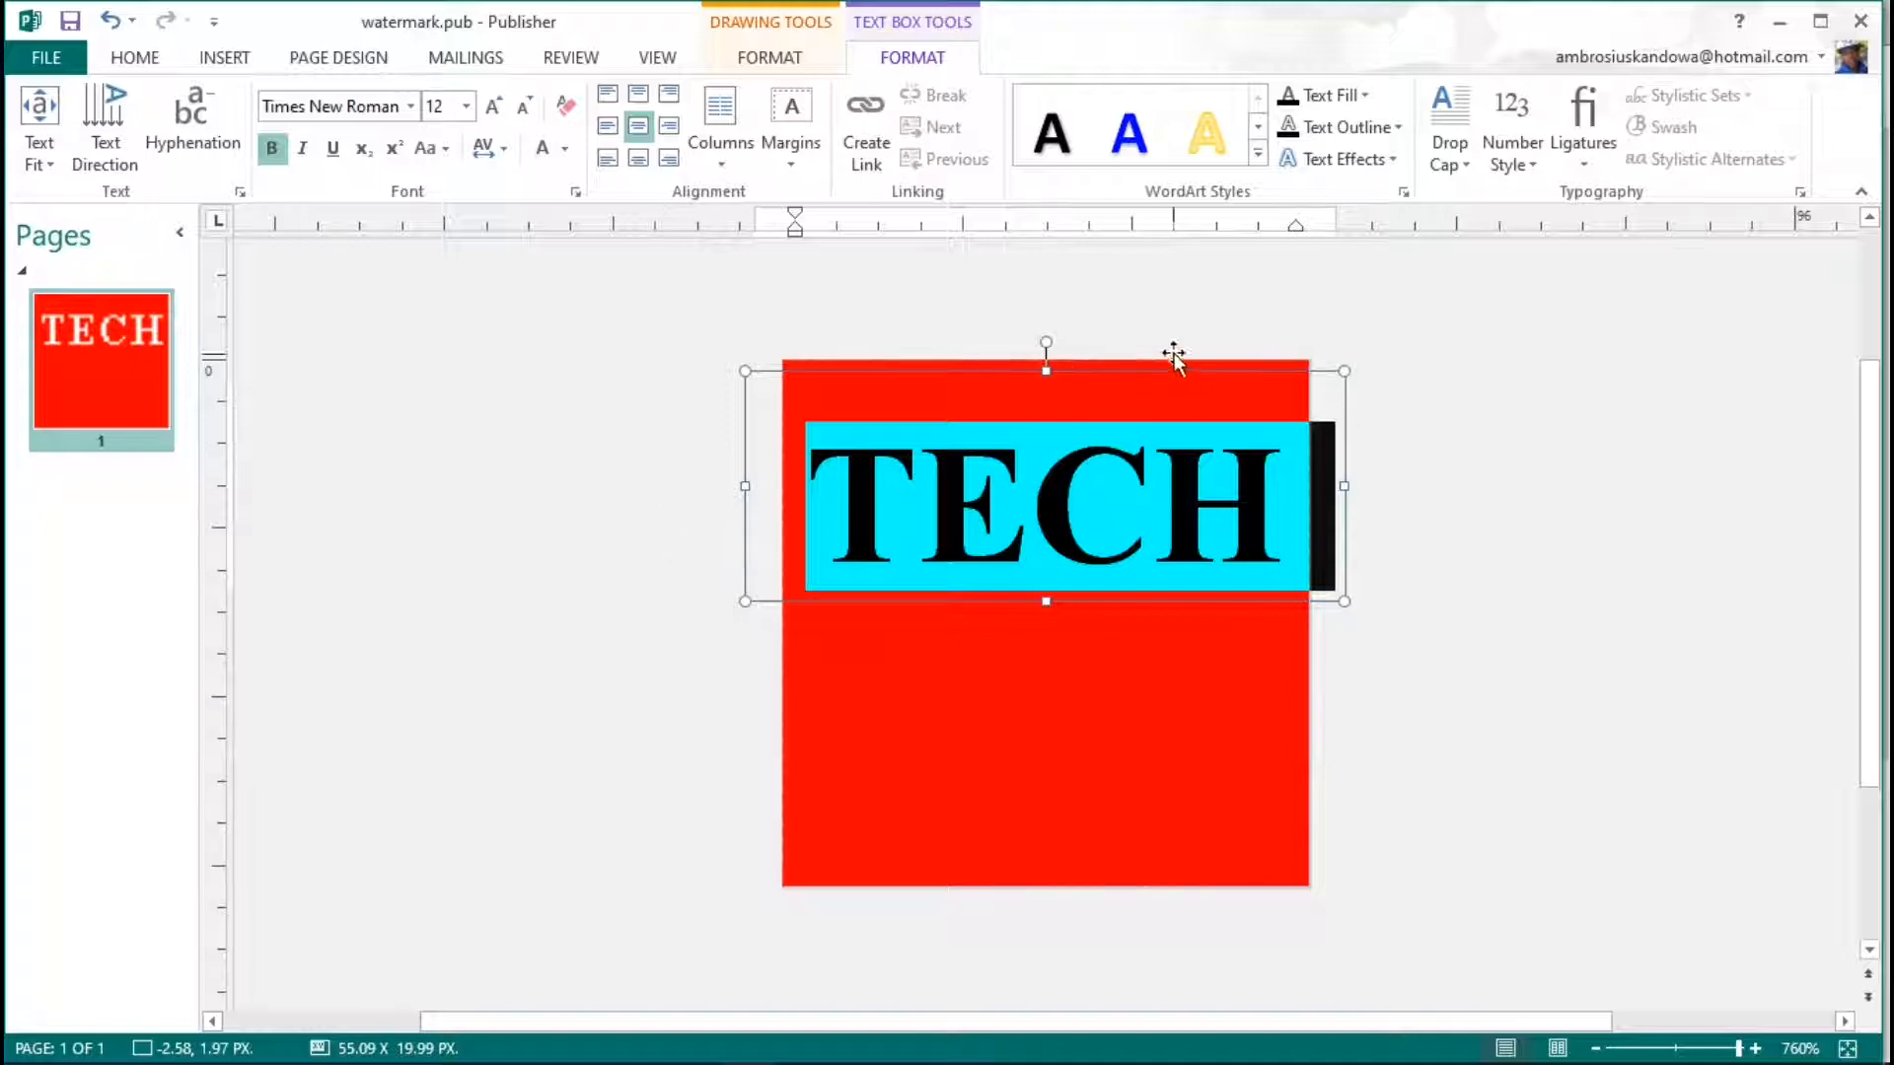
left_click_drag(1065, 371, 1056, 360)
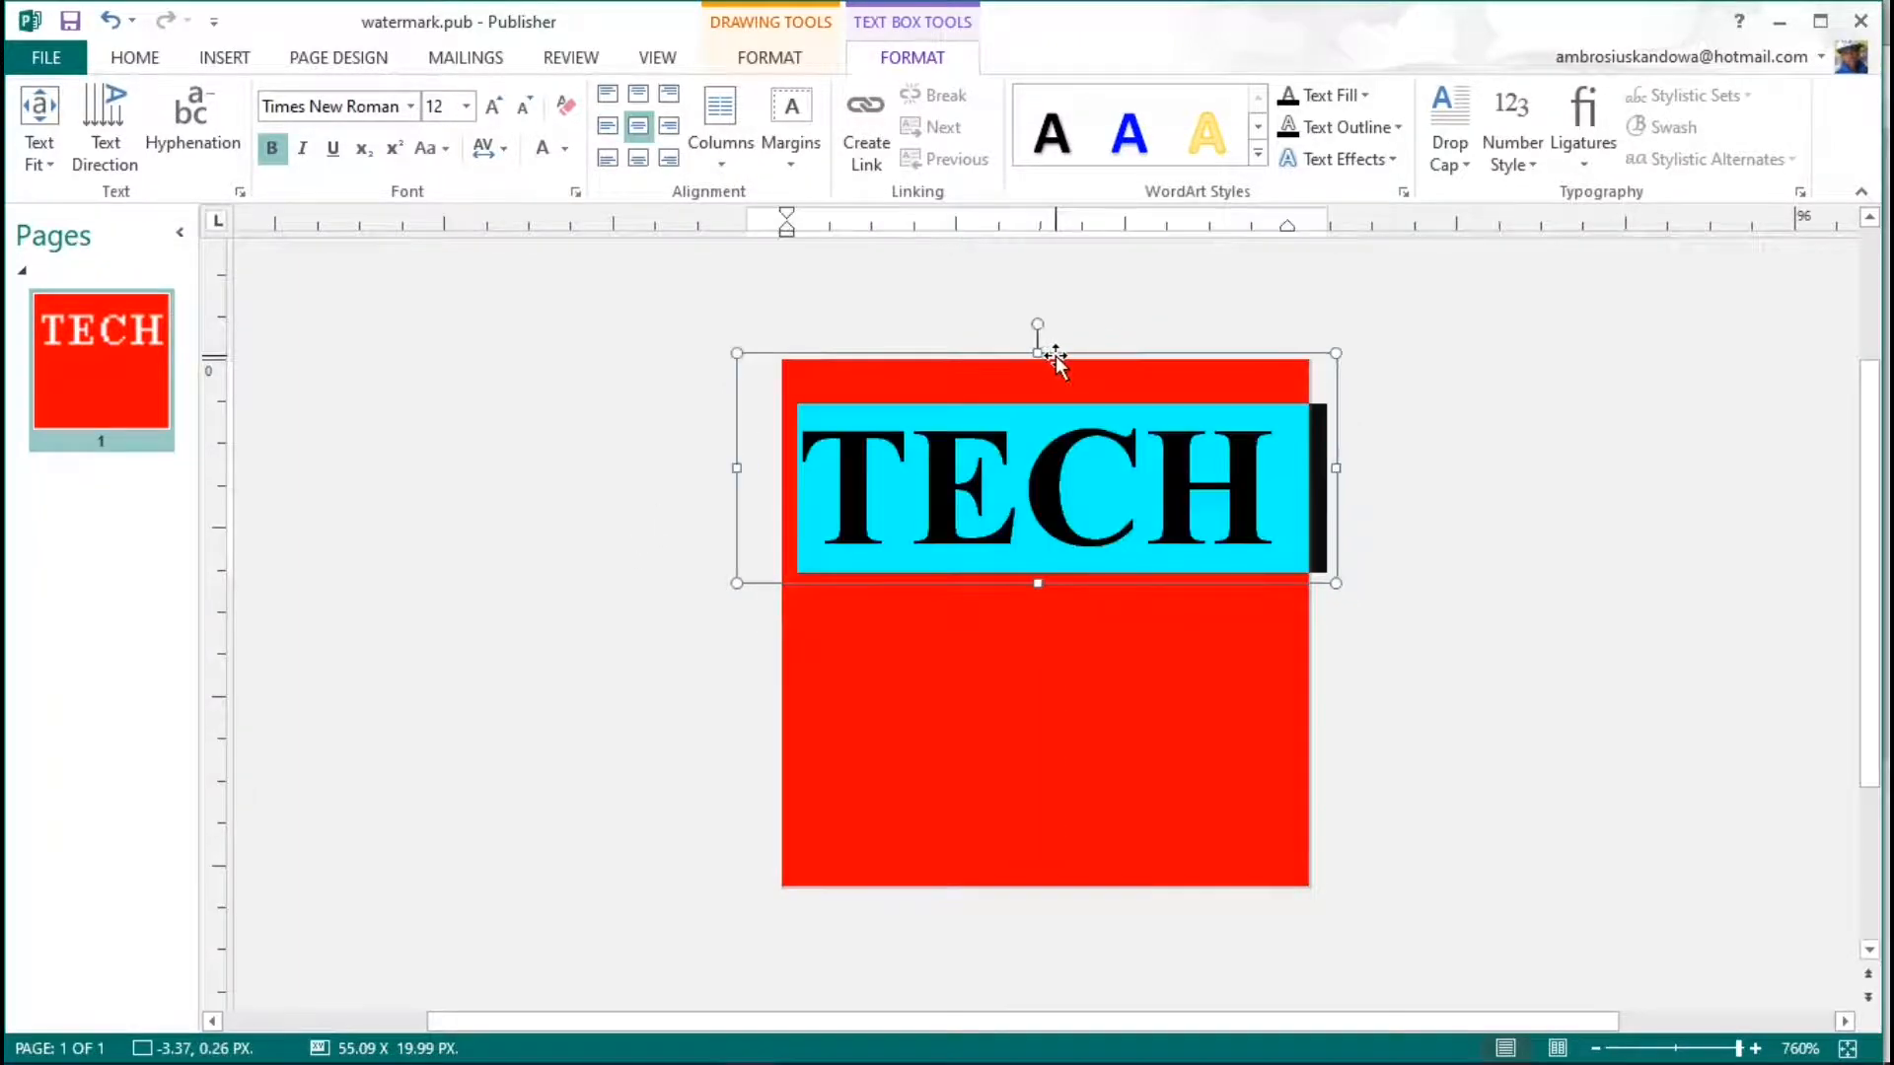
left_click(444, 507)
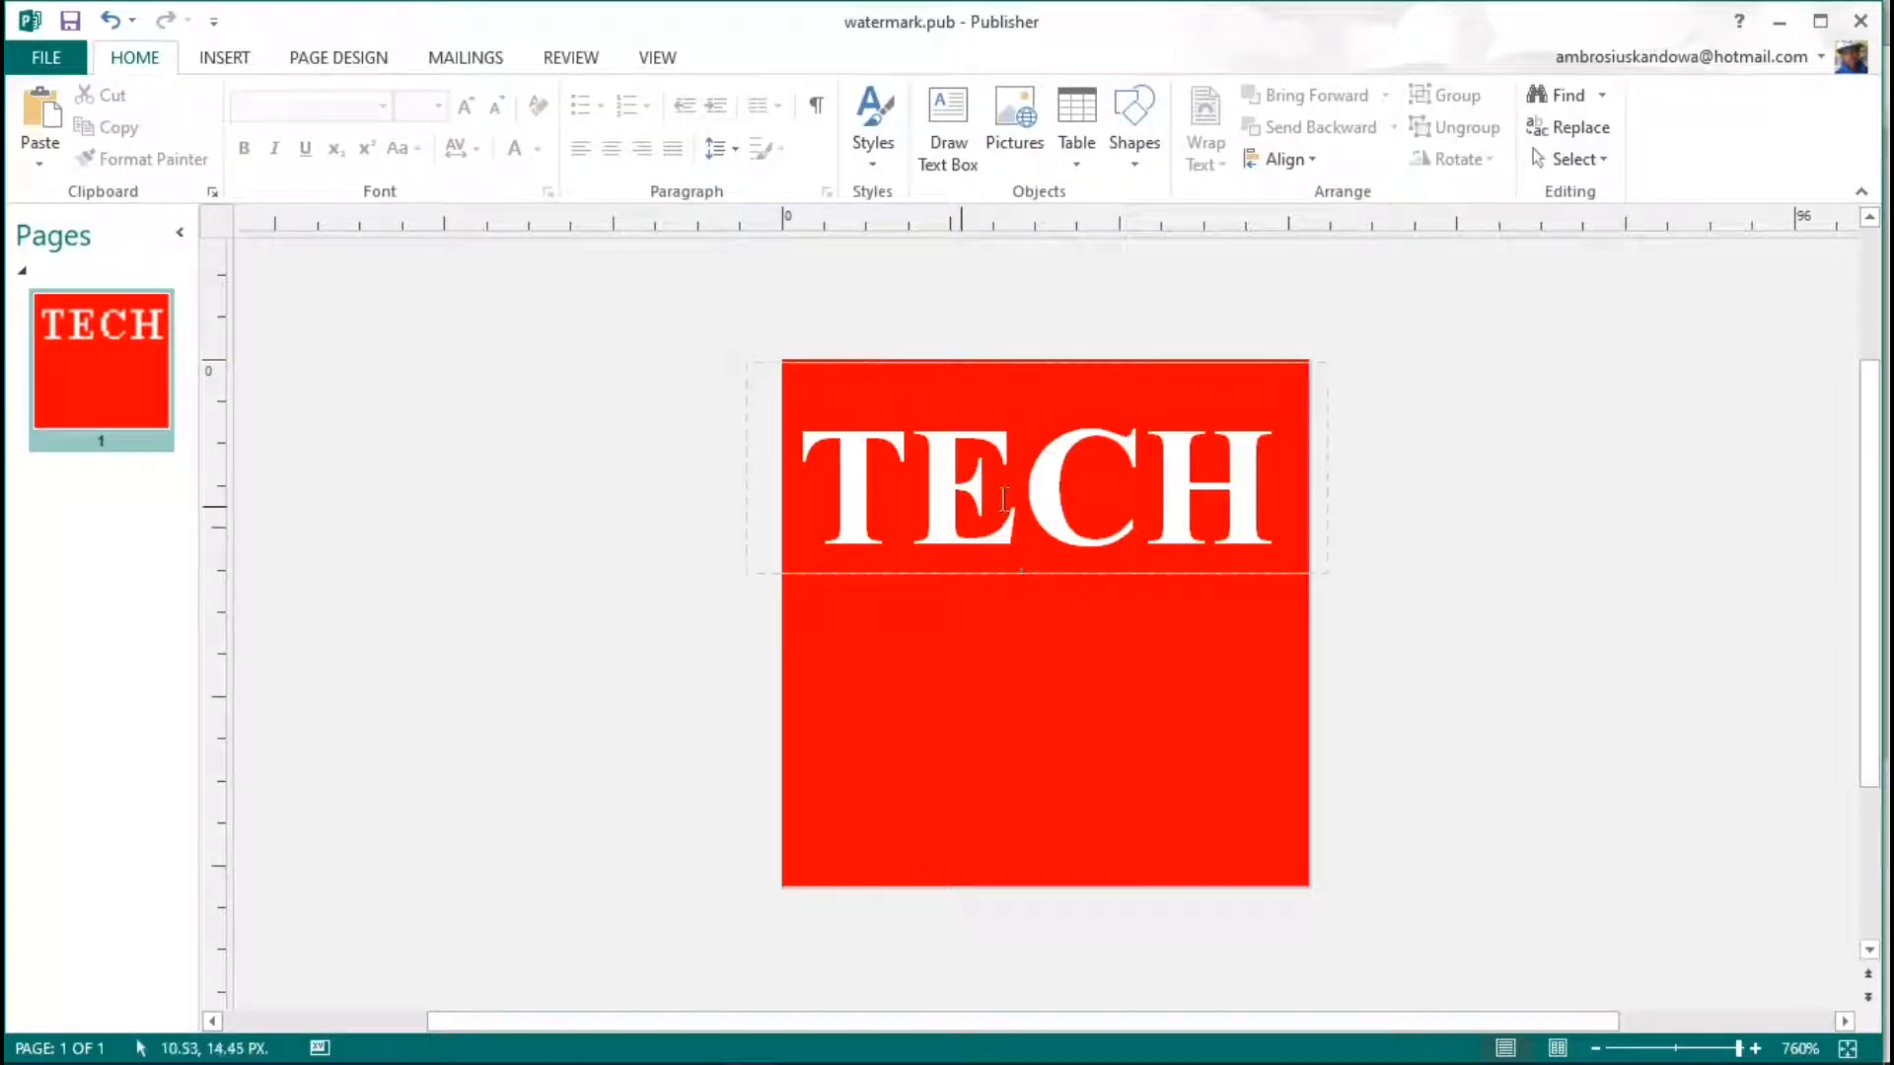
left_click(982, 503)
left_click_drag(1059, 356, 1067, 355)
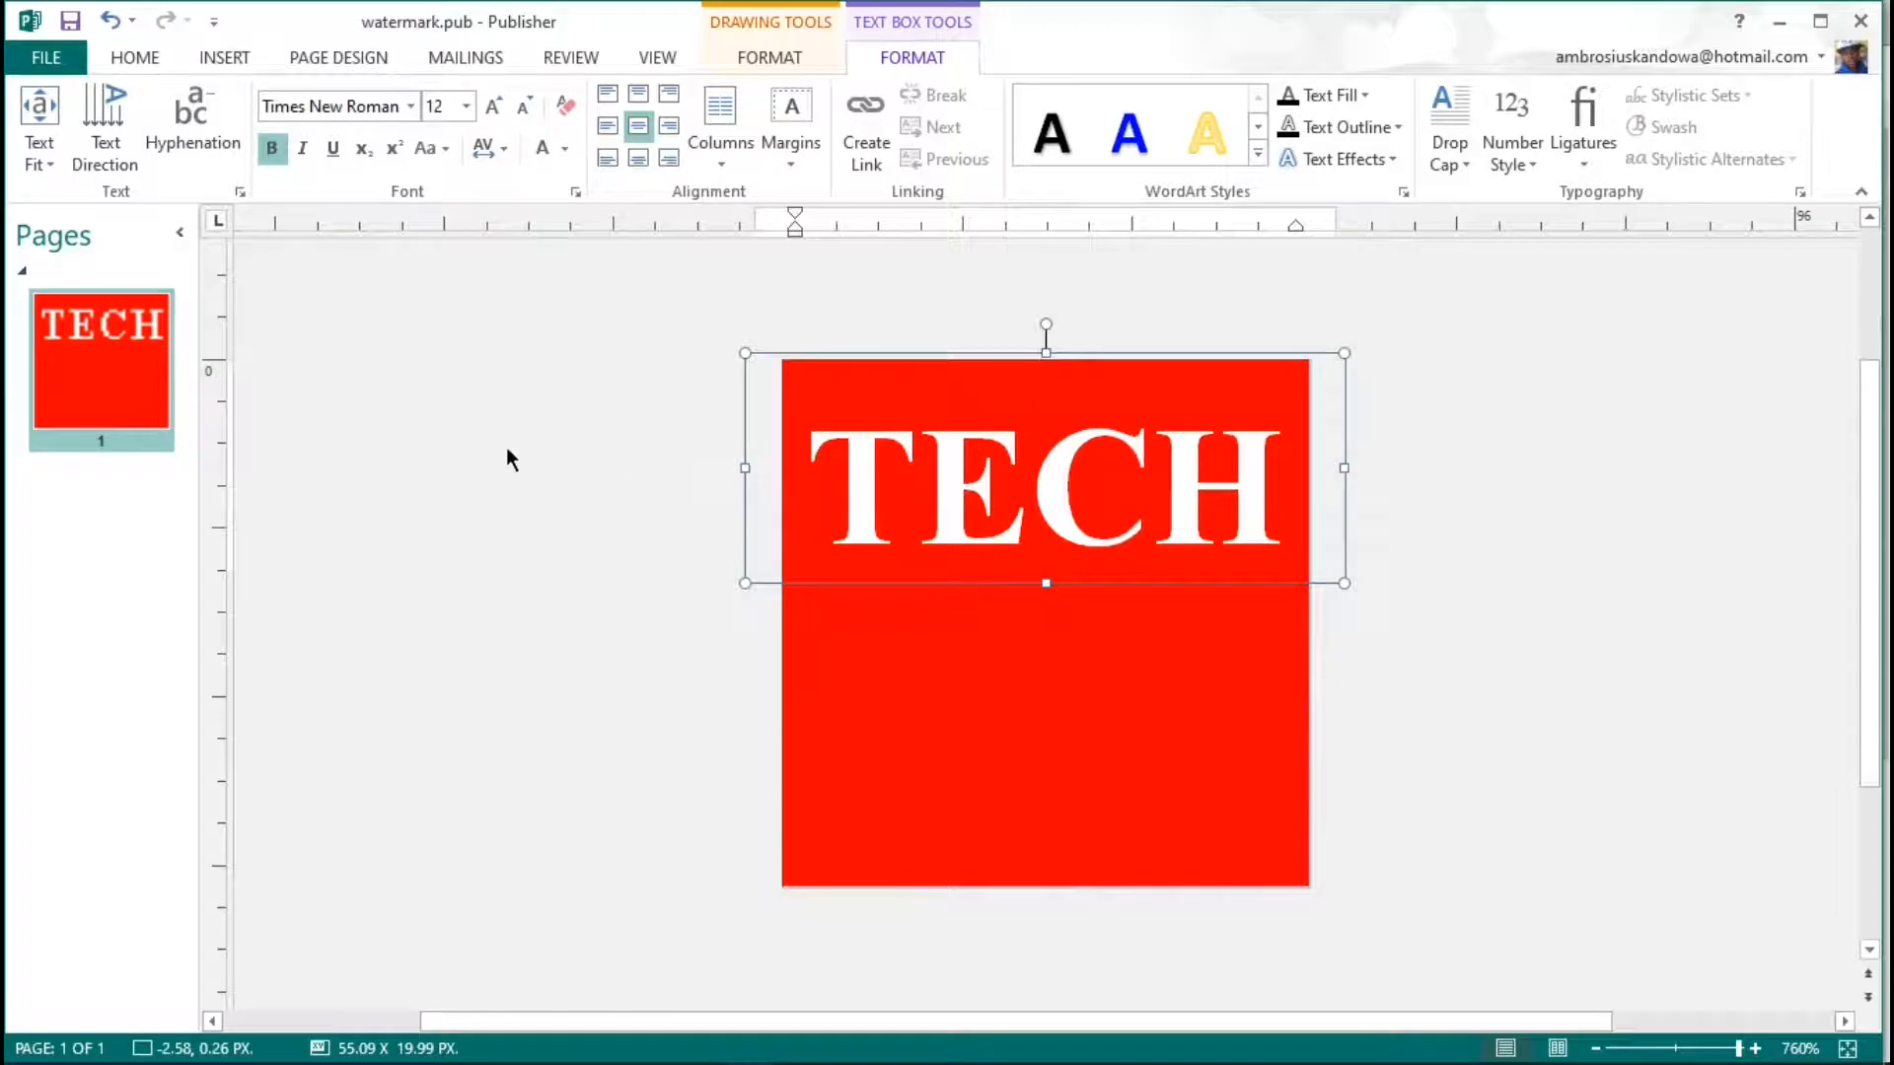
left_click(588, 448)
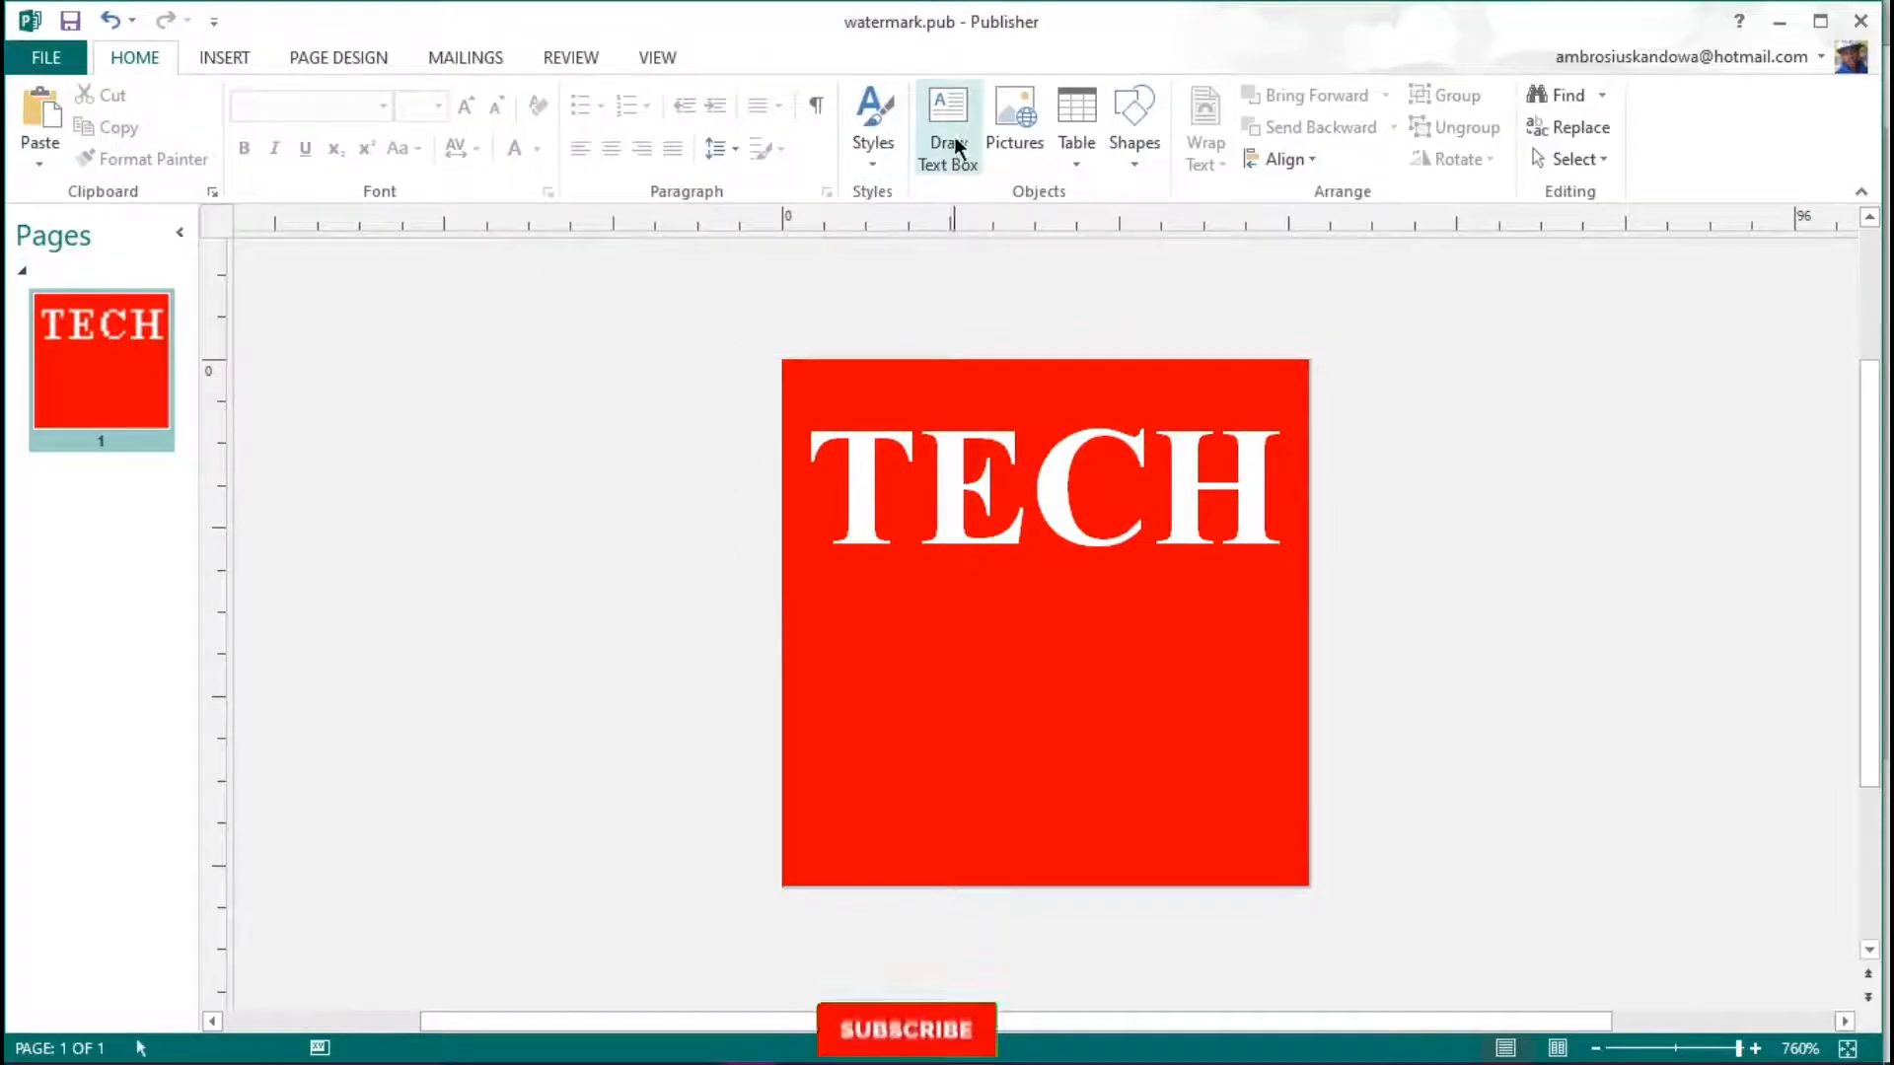
Step: Add a second text box of about 56 by 19 px reading "Tutorial" and place it directly beneath TECH on the red square
left_click(962, 109)
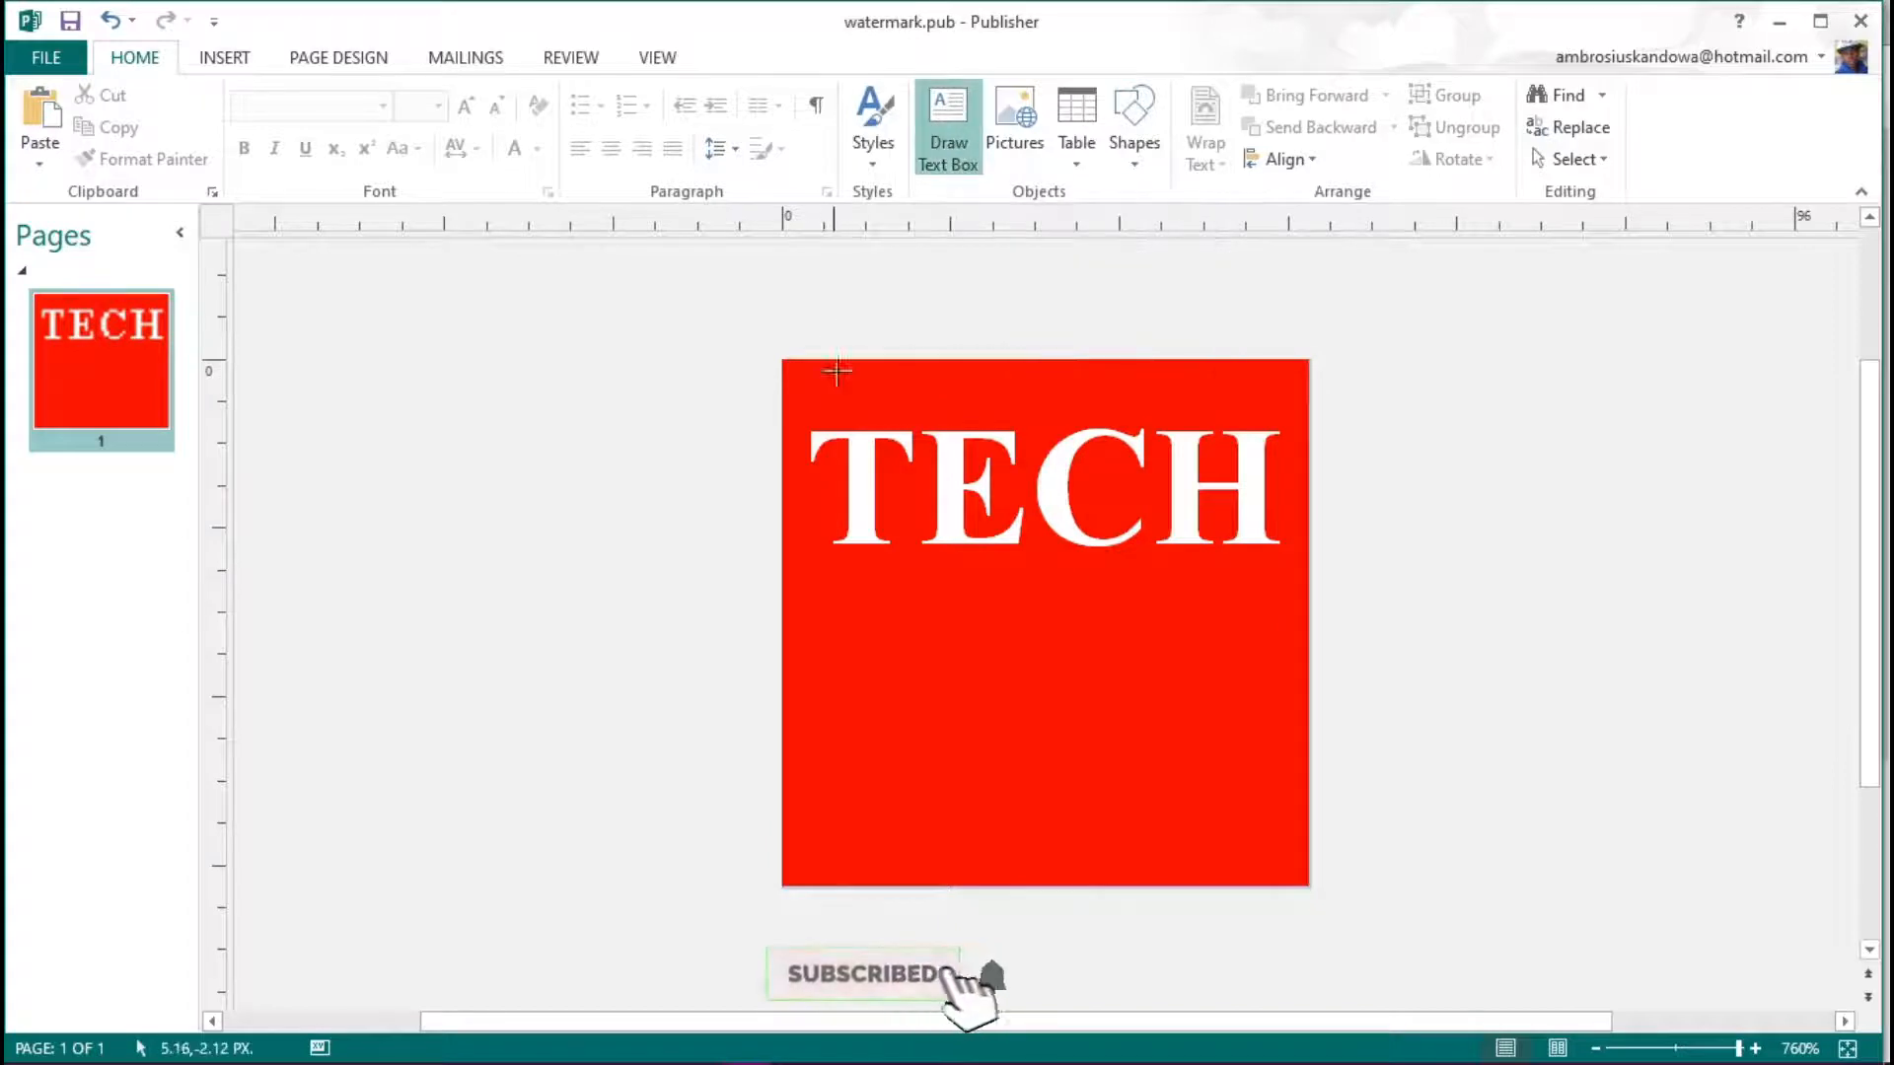
mouse_move(348, 683)
left_mouse_down()
mouse_move(680, 765)
mouse_move(694, 794)
left_mouse_up()
left_click_drag(516, 793, 565, 846)
left_click_drag(692, 759, 947, 755)
left_click(408, 767)
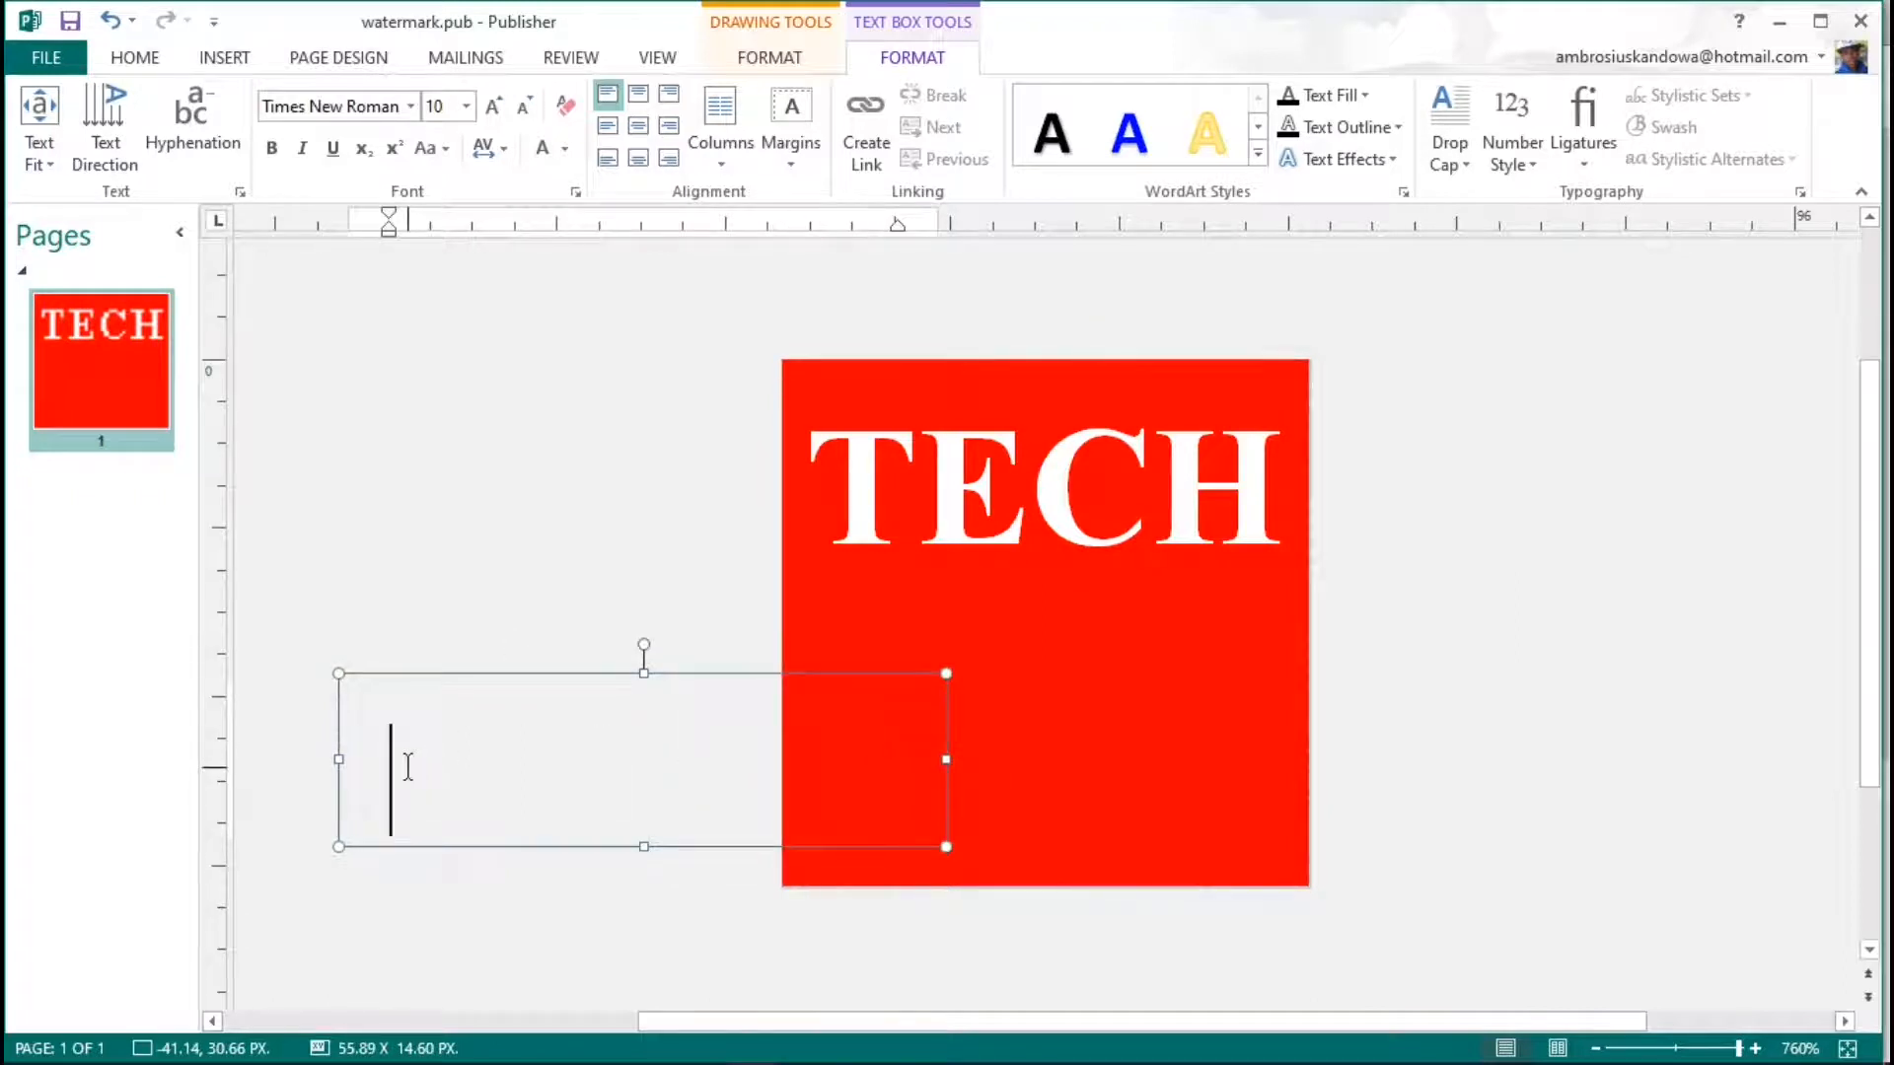
type("T")
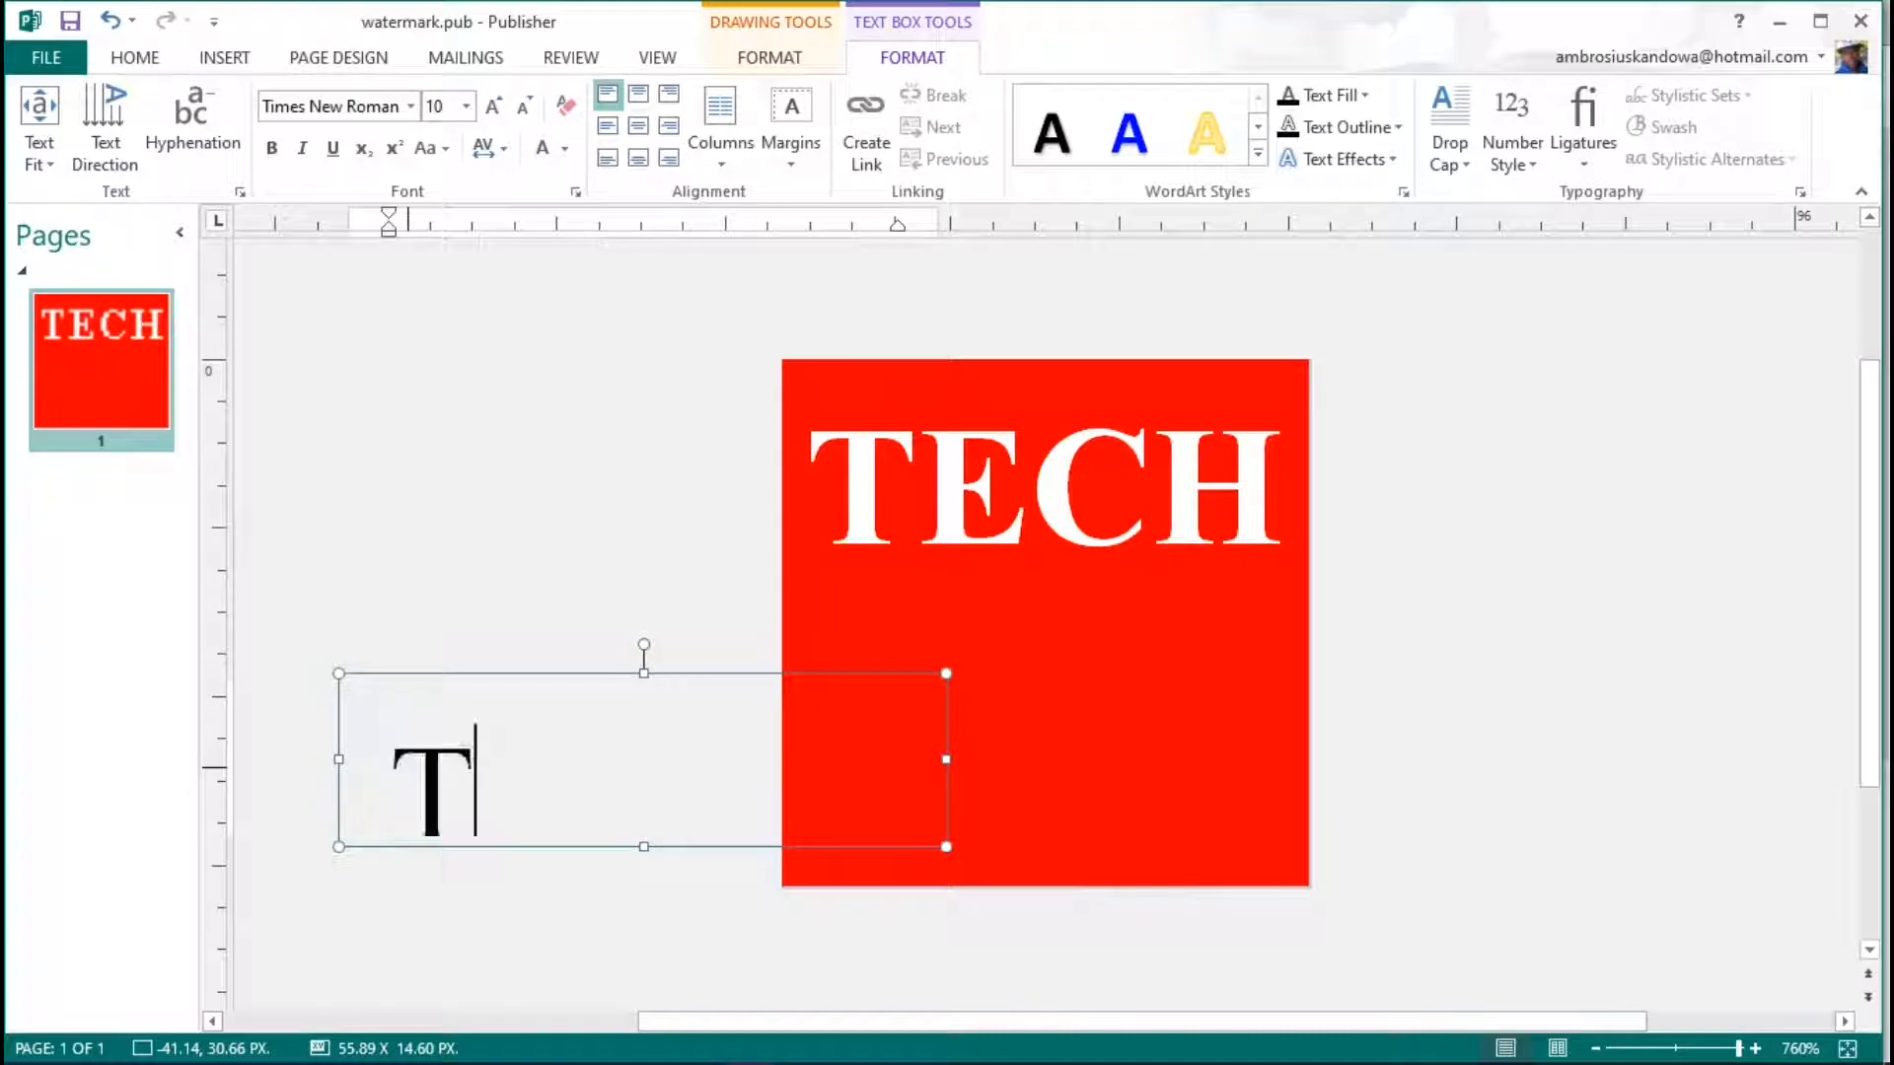
type("utorial")
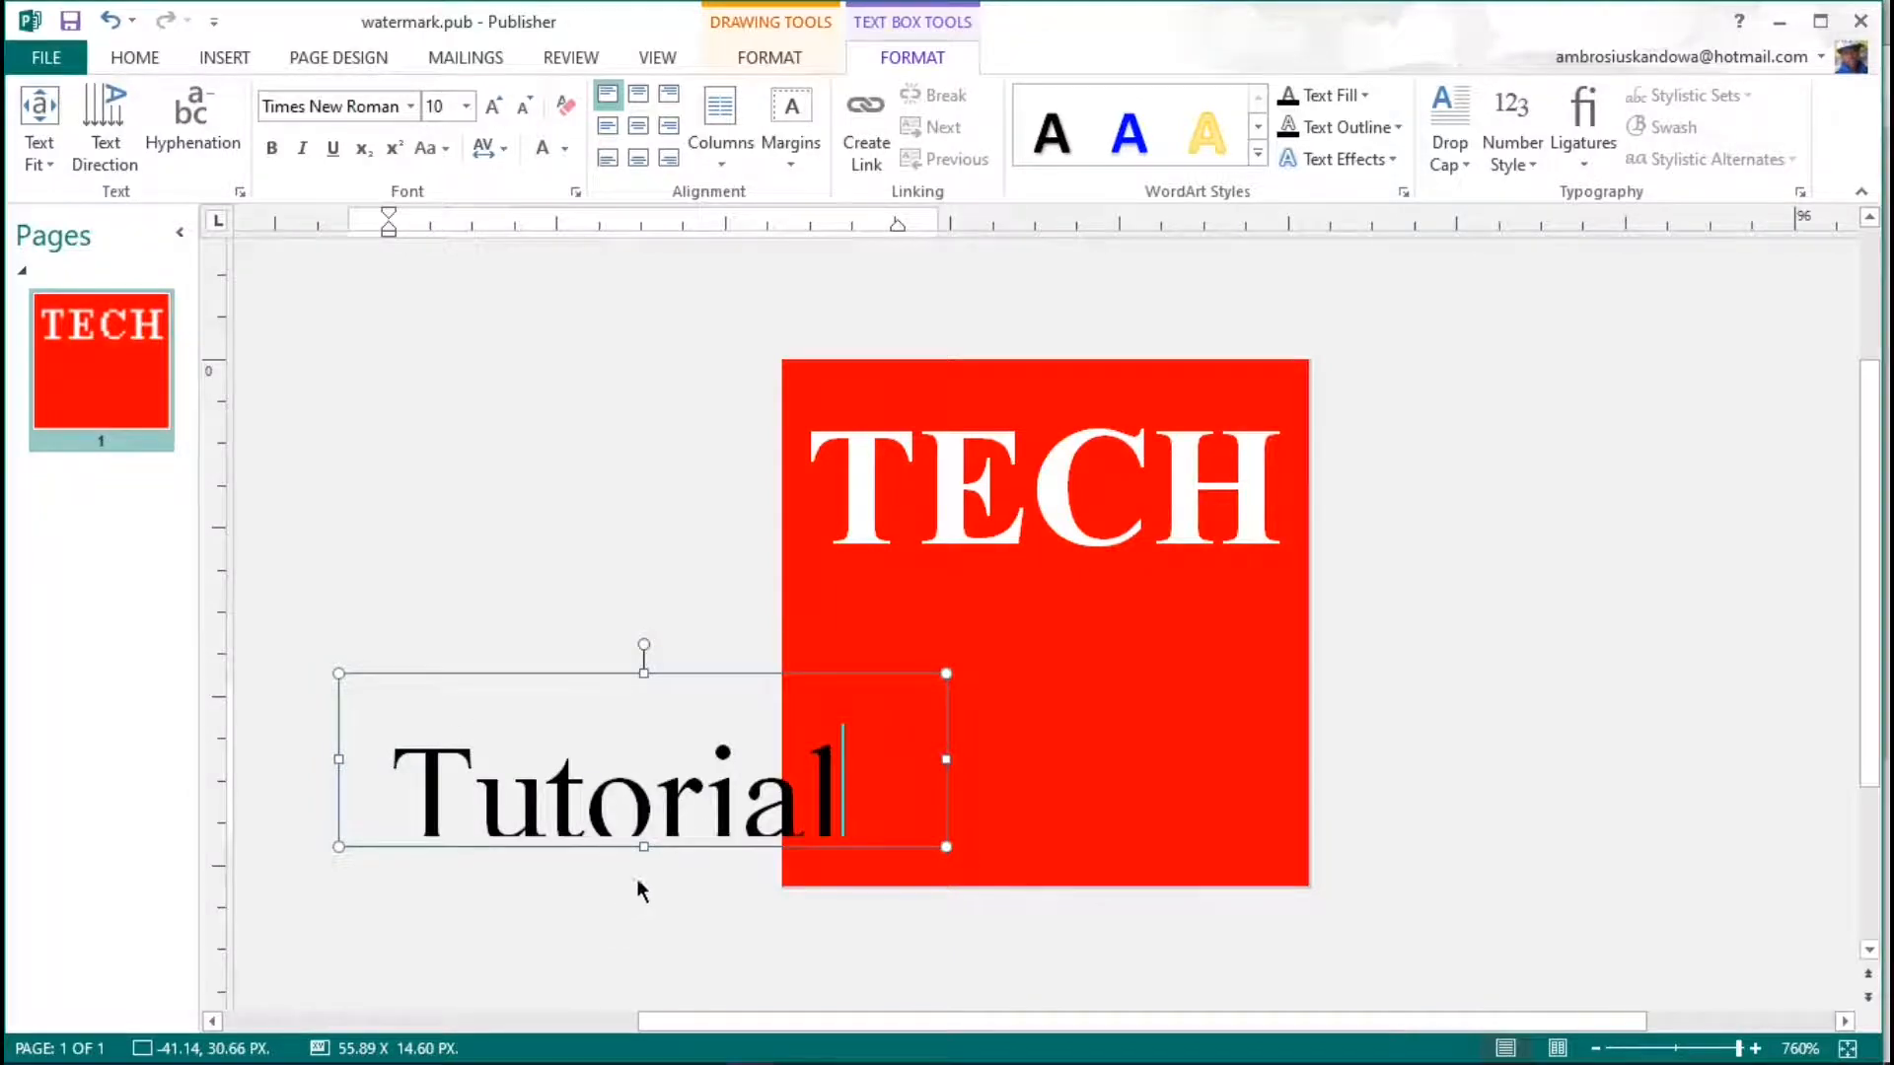
left_click_drag(637, 846, 638, 897)
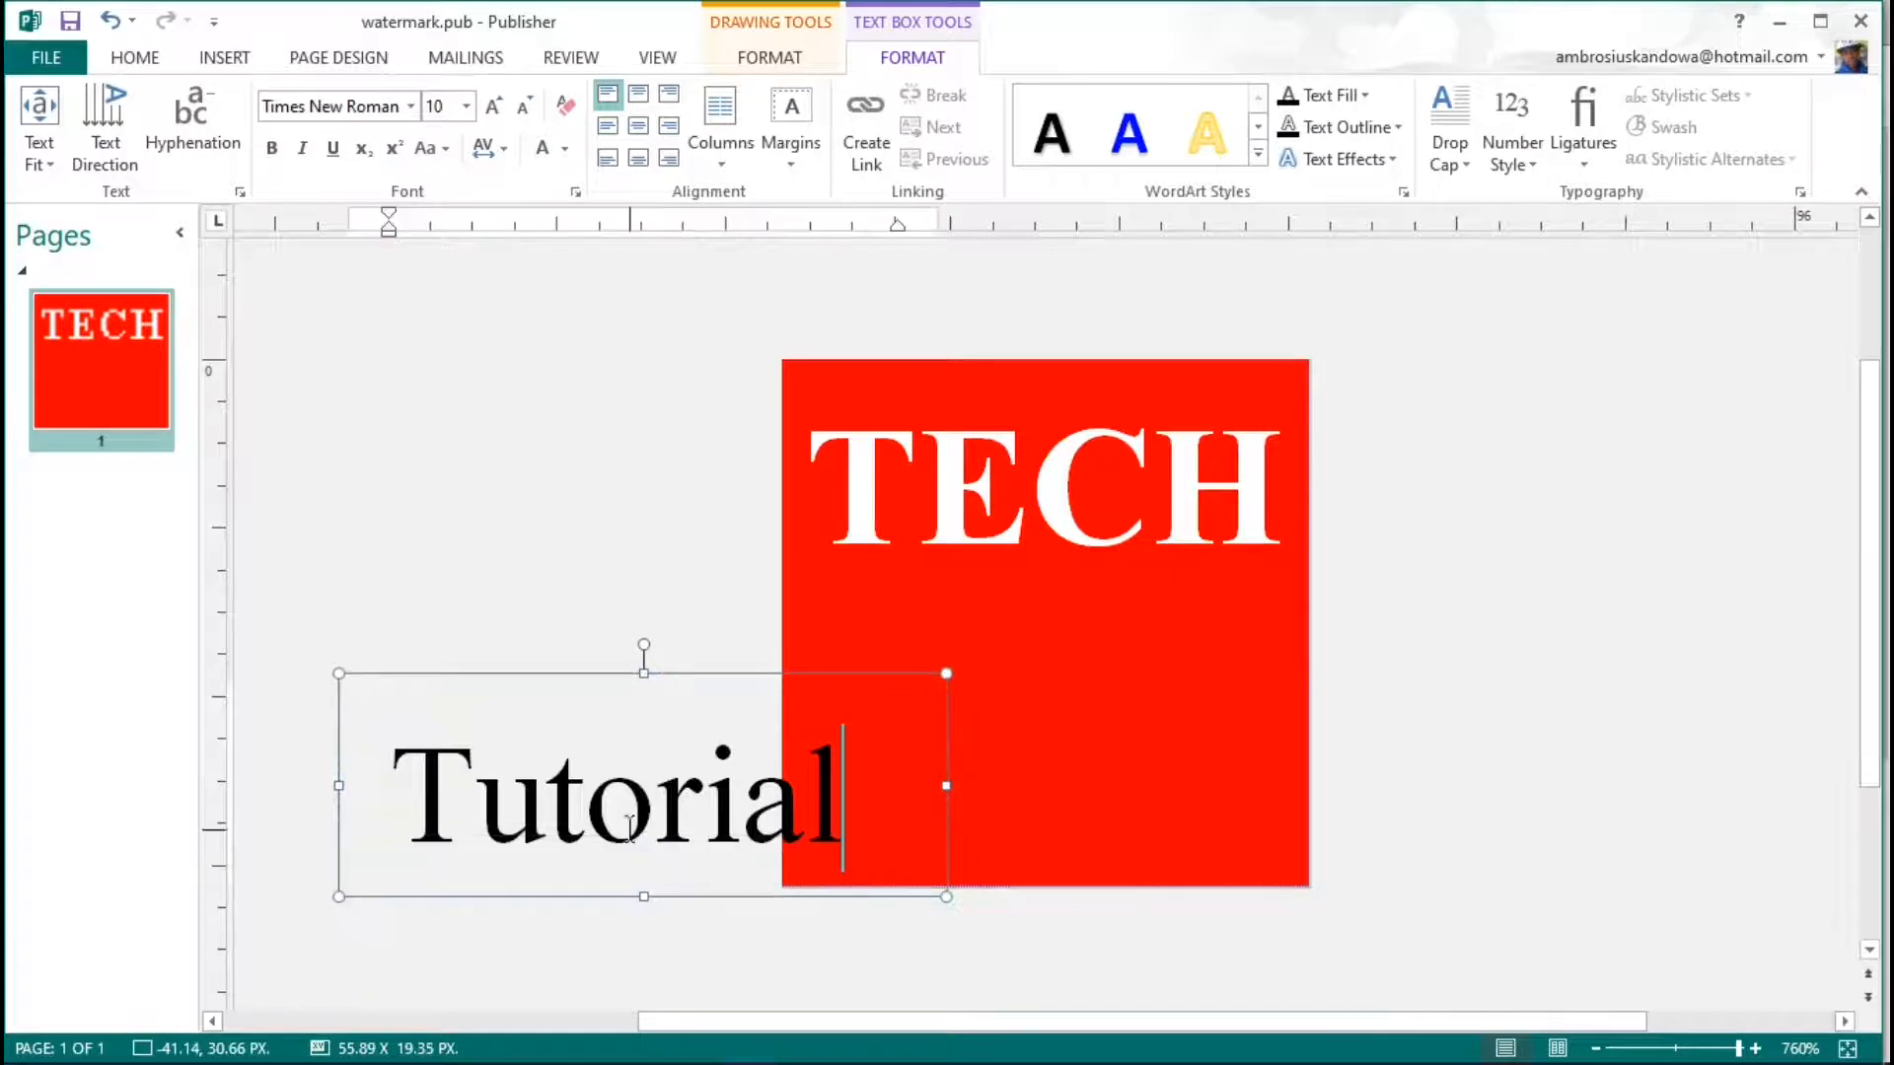
left_click_drag(663, 674, 1074, 551)
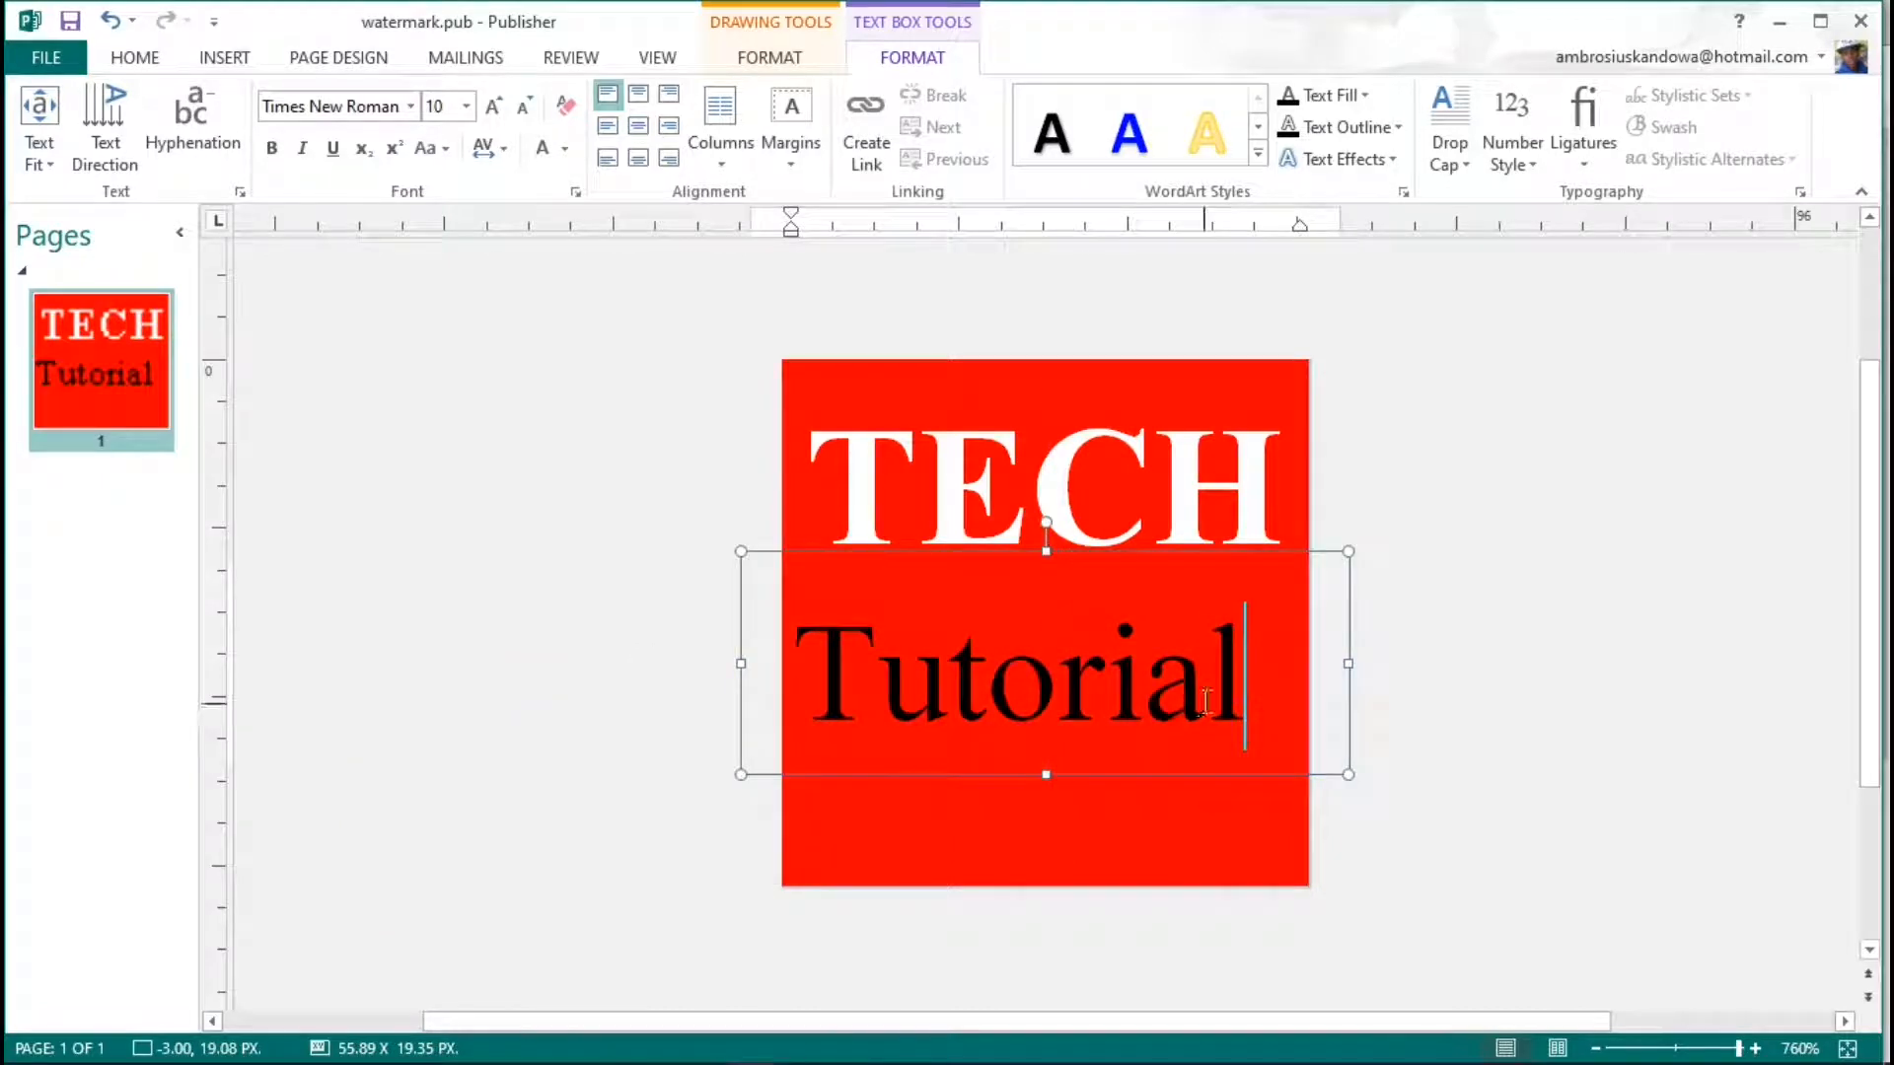
Step: Make the Tutorial text white and bold, and open its font size choices
left_click_drag(1223, 690, 791, 680)
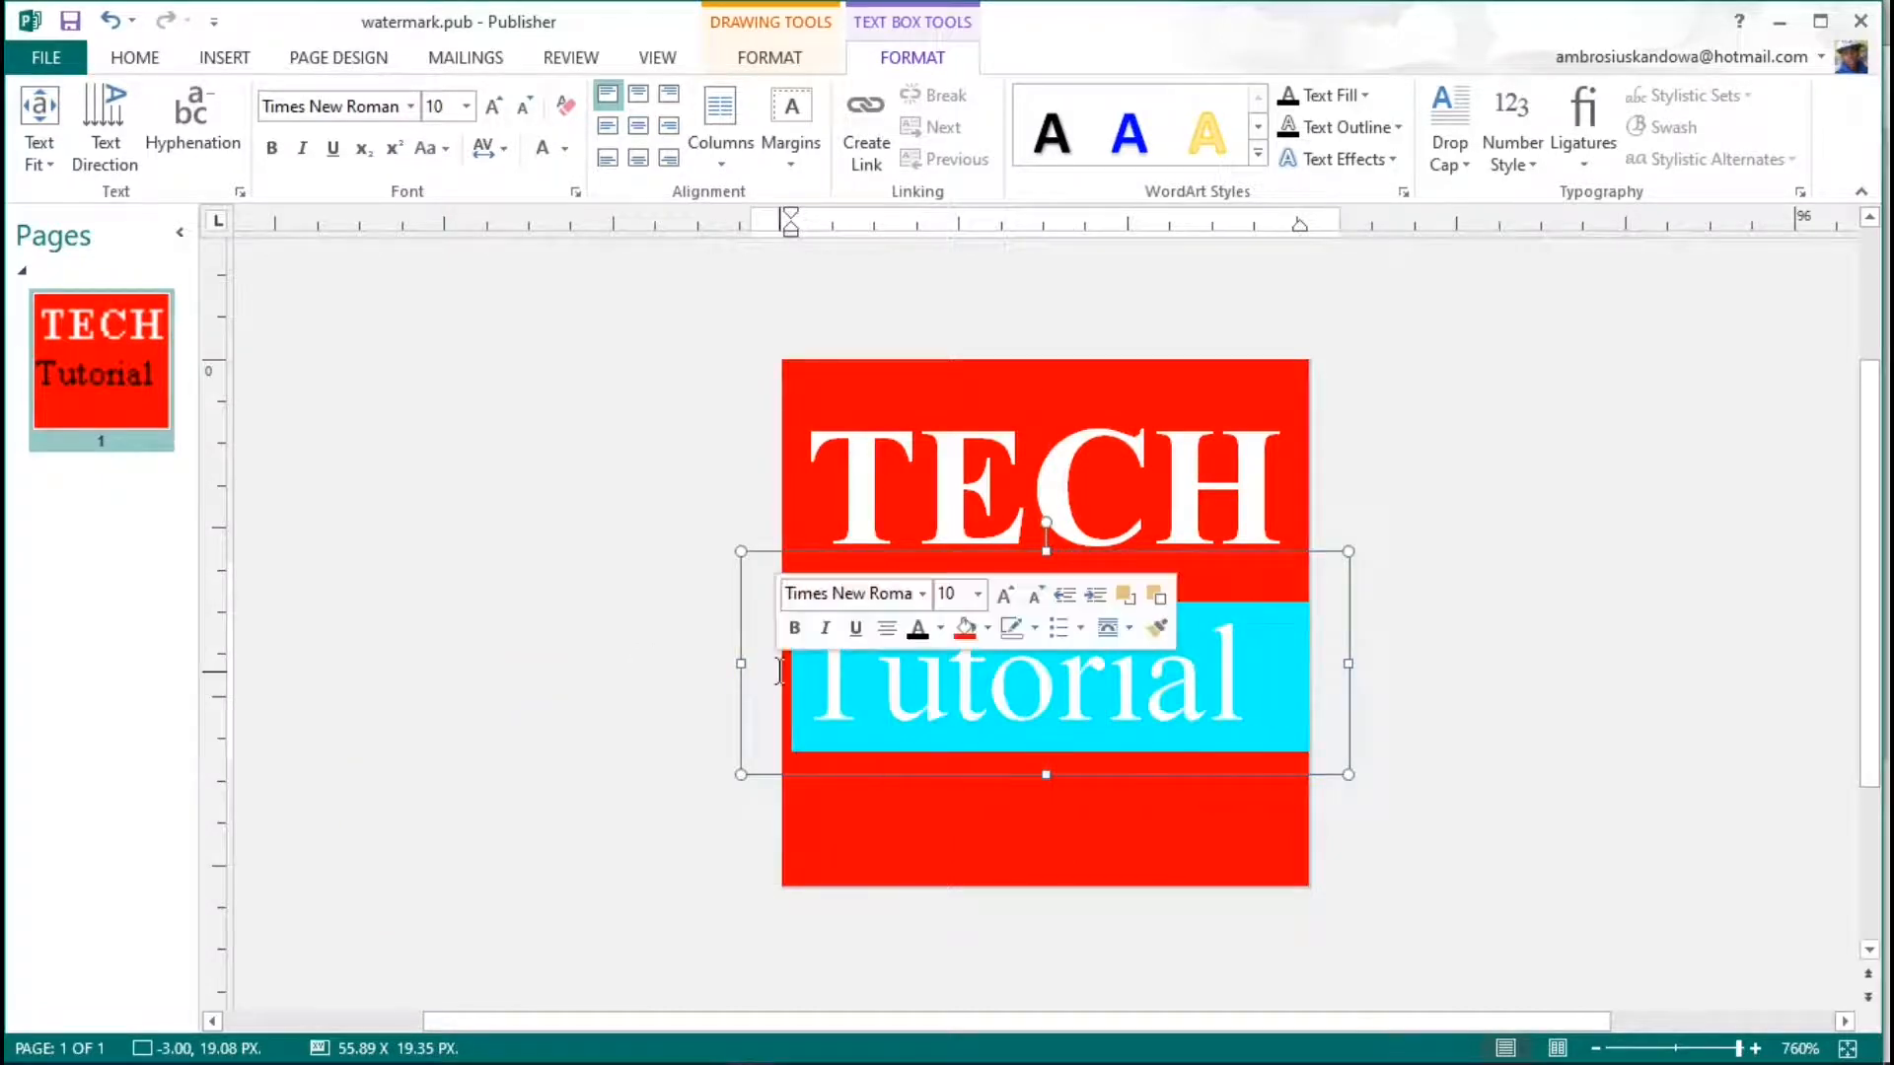
left_click(539, 149)
left_click(270, 149)
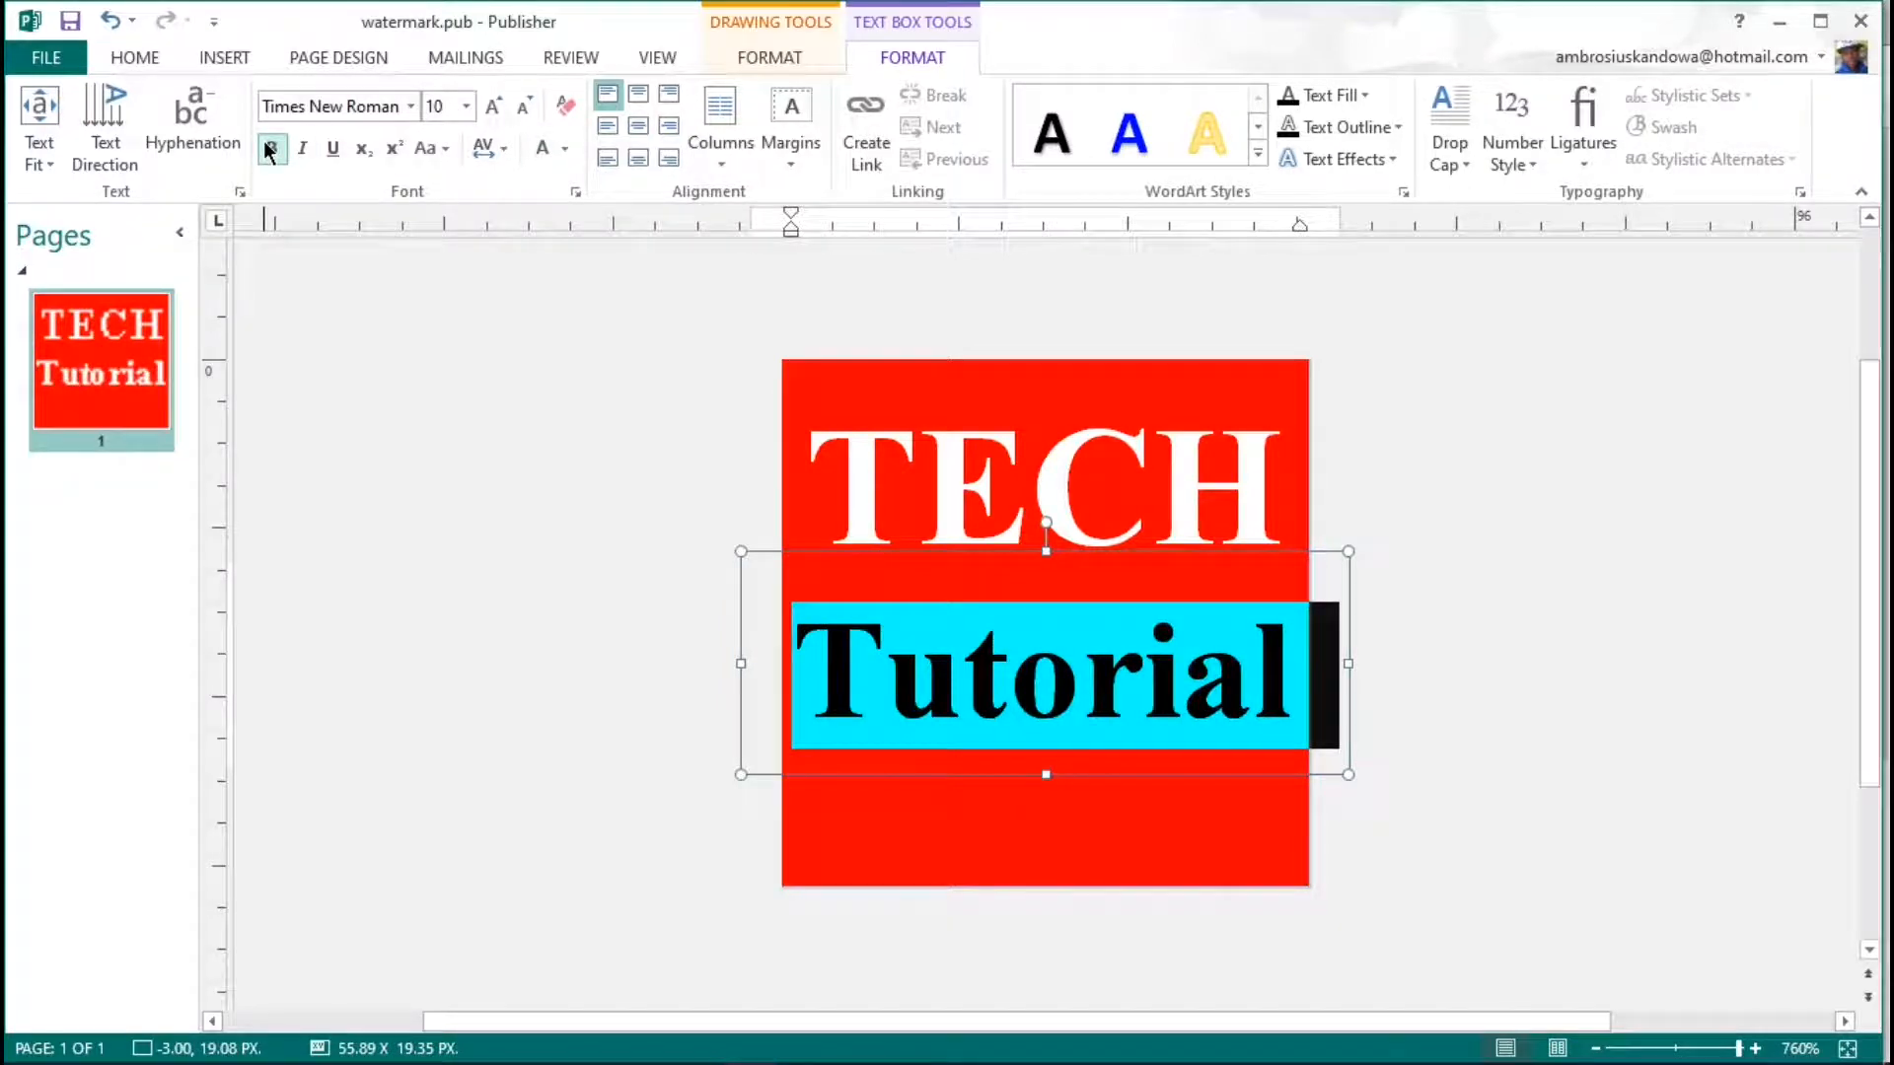
left_click(468, 108)
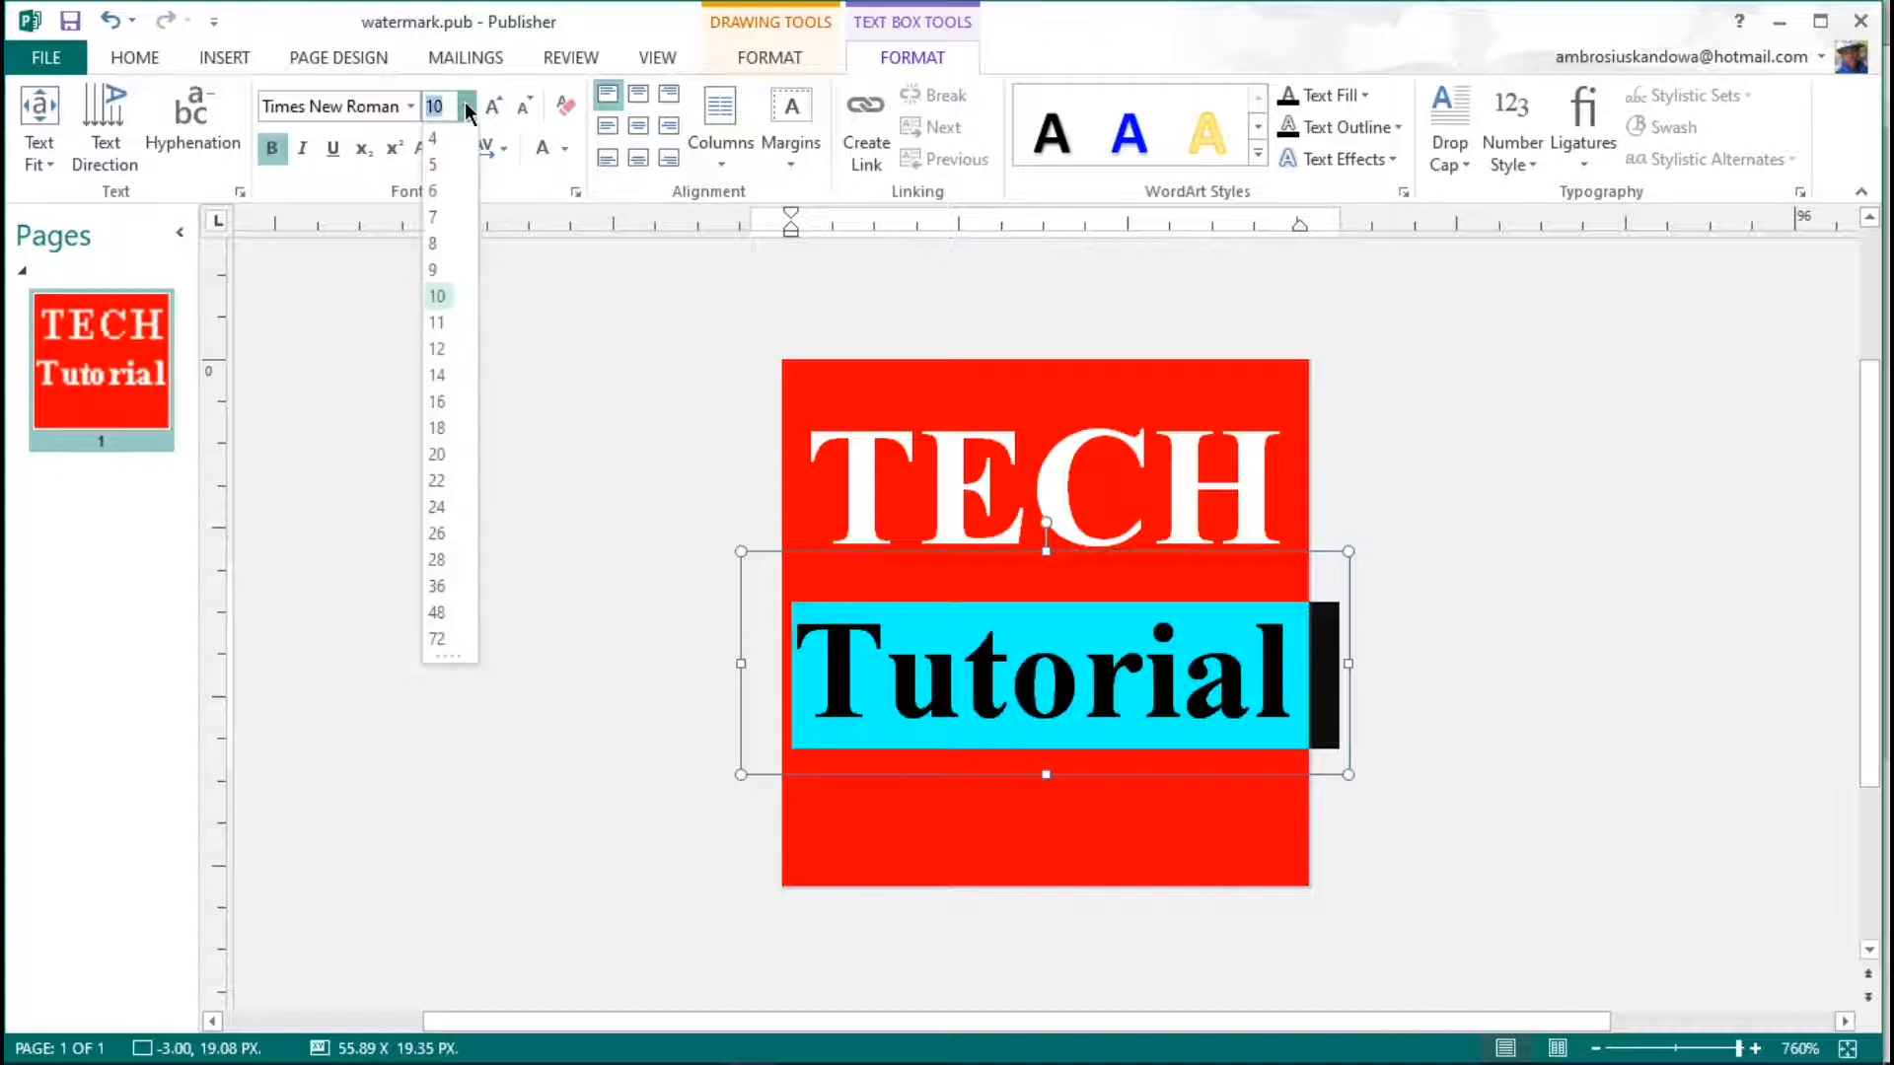